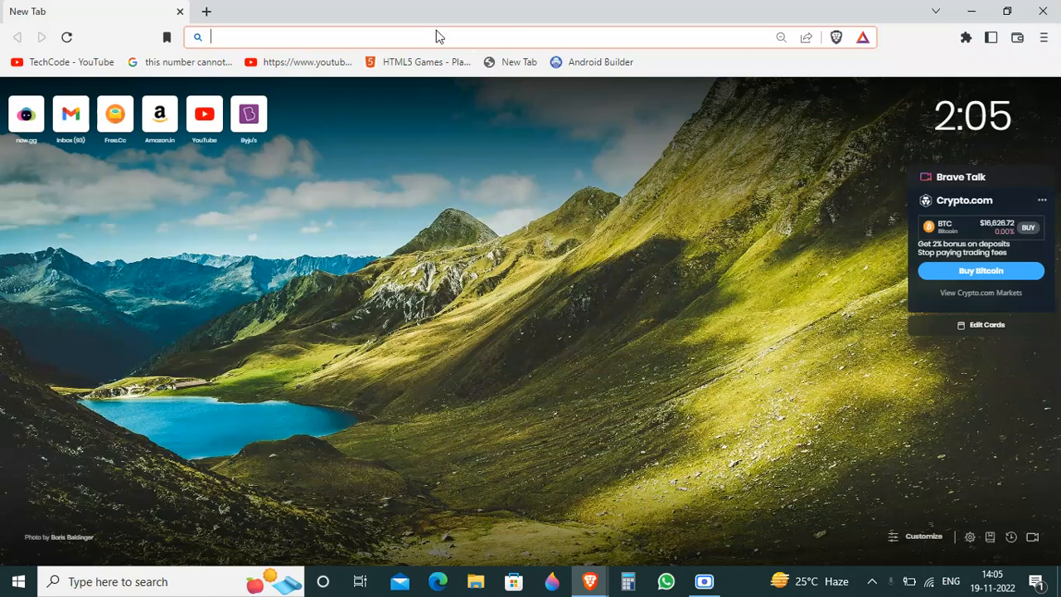
Step: Open androidbuilder.in and go to its free app creation sign-in page
{"action": "type", "text": "androidbuilder.in"}
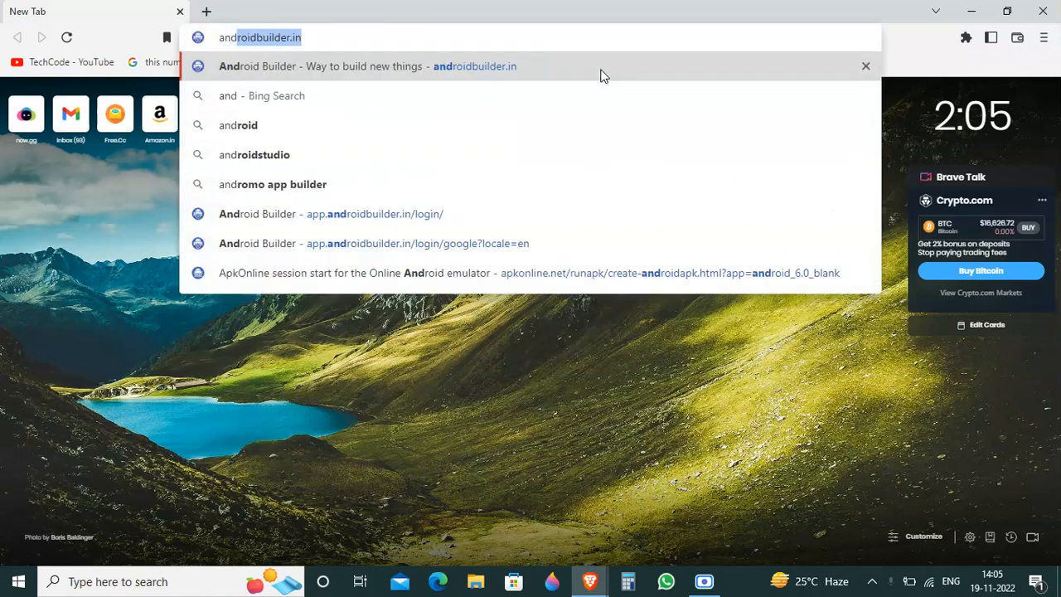
{"action": "key", "text": "Return"}
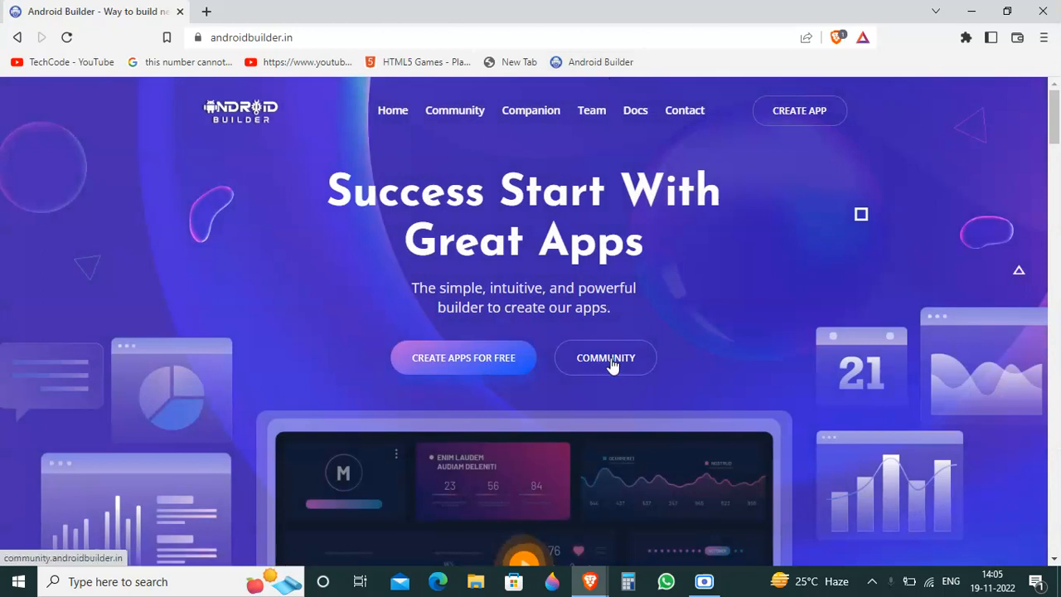
{"action": "left_click", "coordinate": [475, 368]}
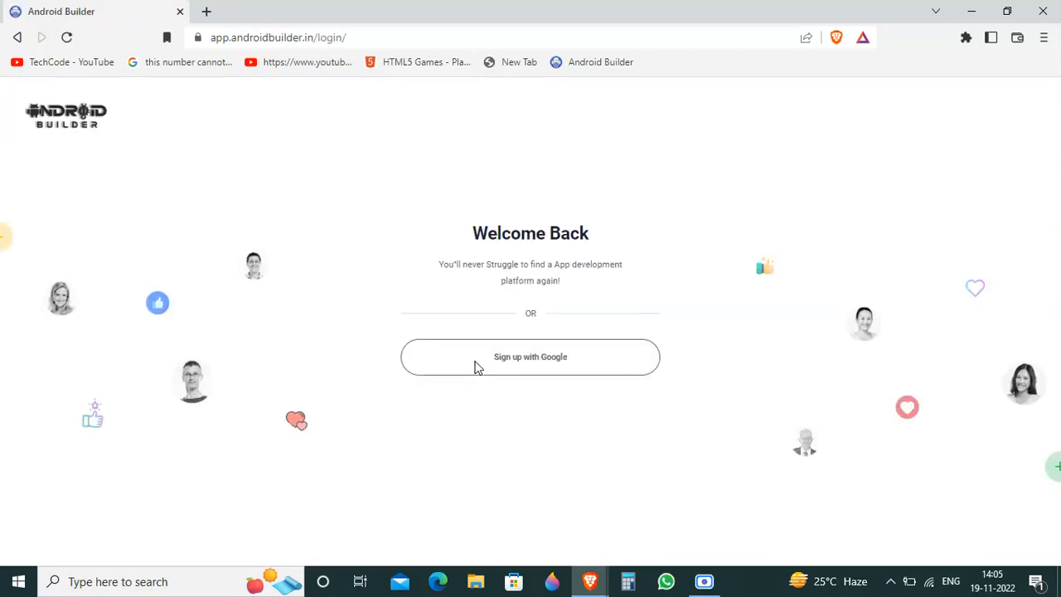
{"action": "left_click", "coordinate": [718, 591]}
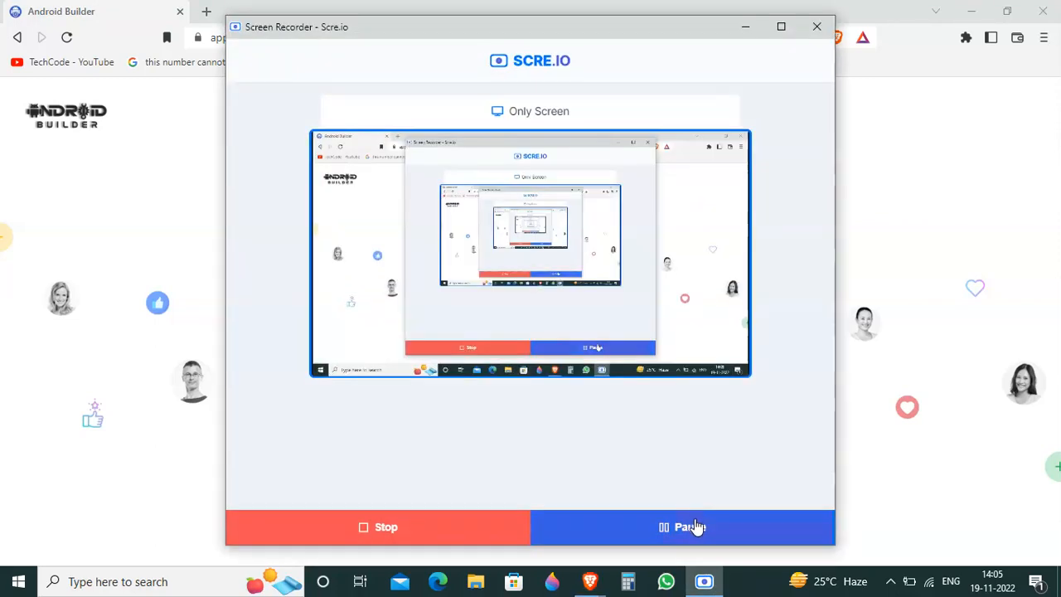
{"action": "left_click", "coordinate": [745, 26]}
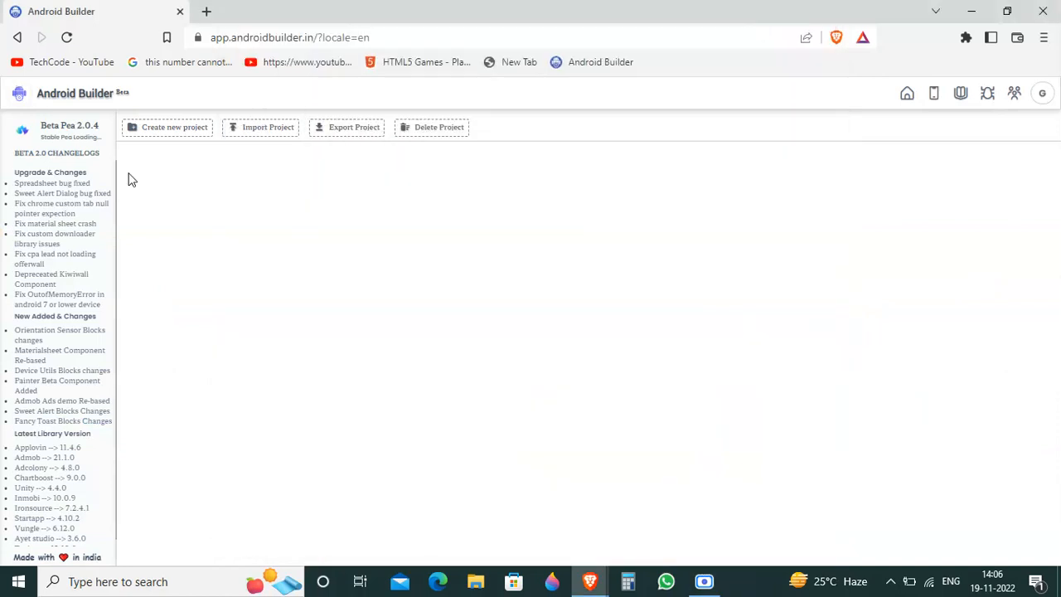
Step: Start a new project in Android Builder
{"action": "left_click", "coordinate": [168, 132]}
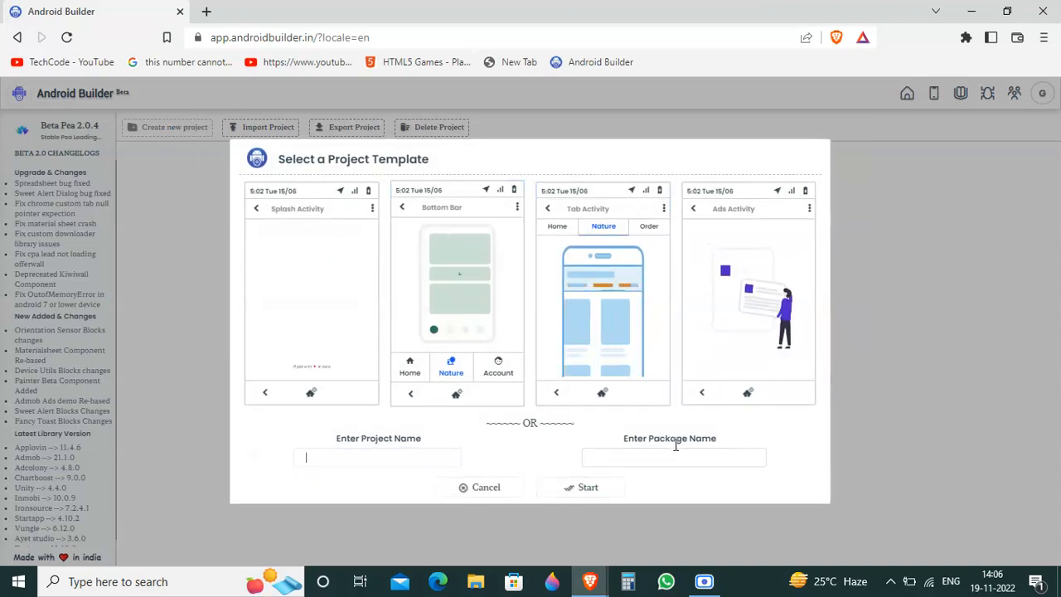
Step: Try to create the project with only the package name com.gaming.app
{"action": "left_click", "coordinate": [640, 464]}
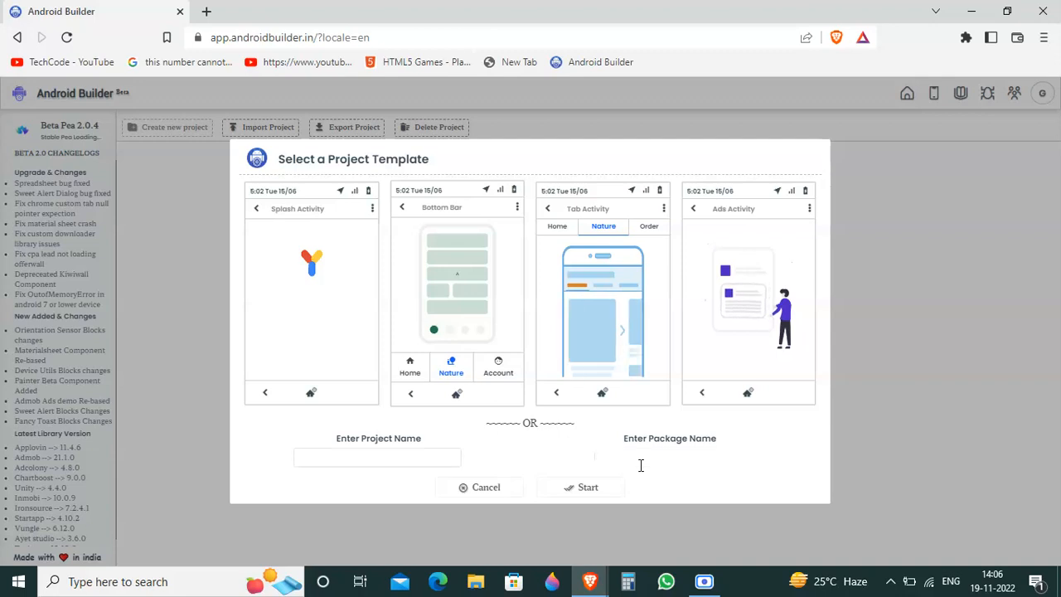
{"action": "type", "text": "c"}
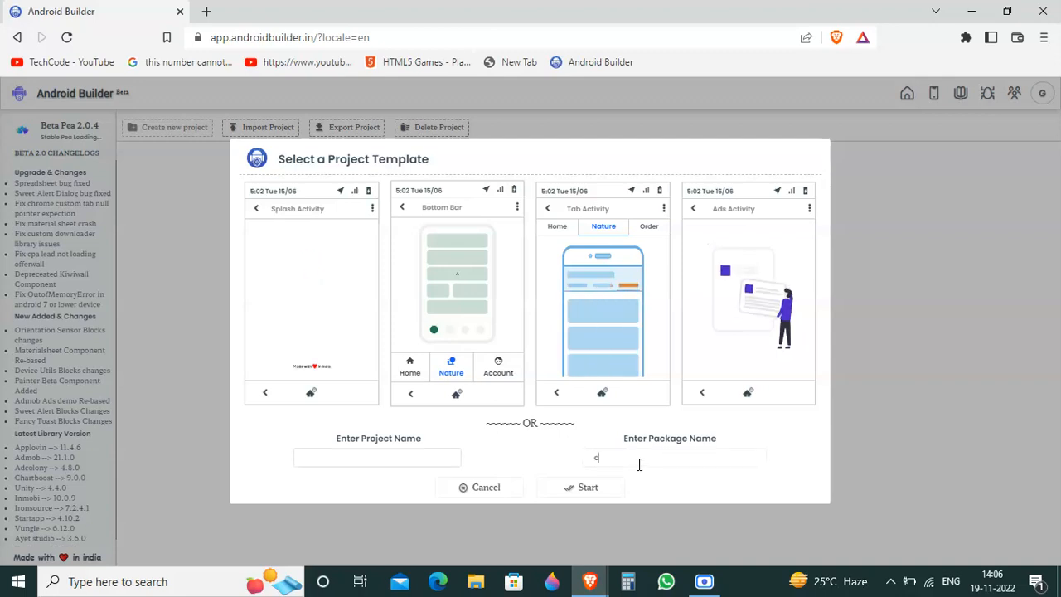
{"action": "type", "text": "om.g"}
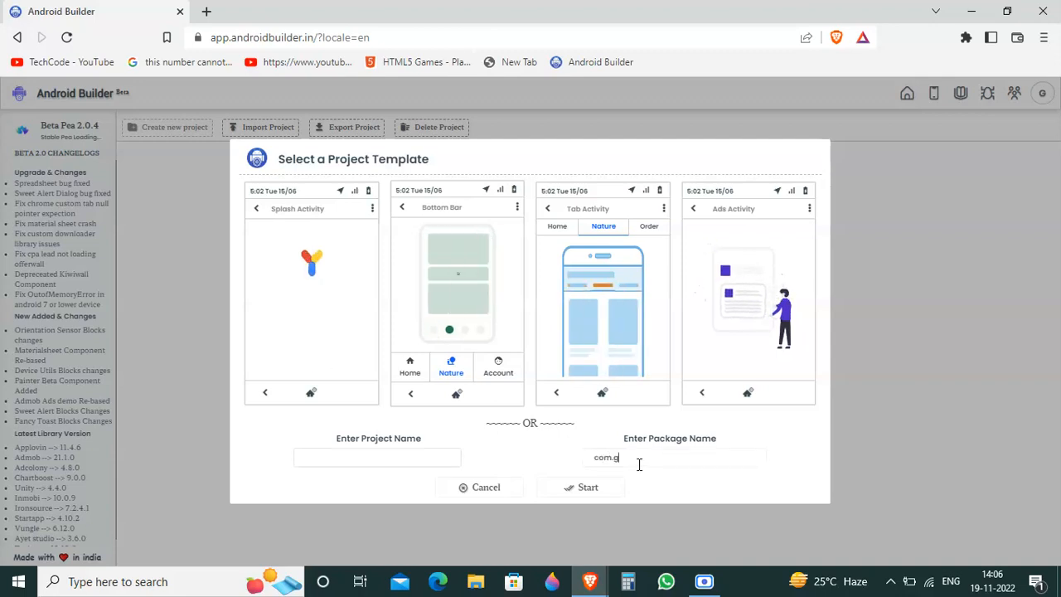
{"action": "type", "text": "aming.a"}
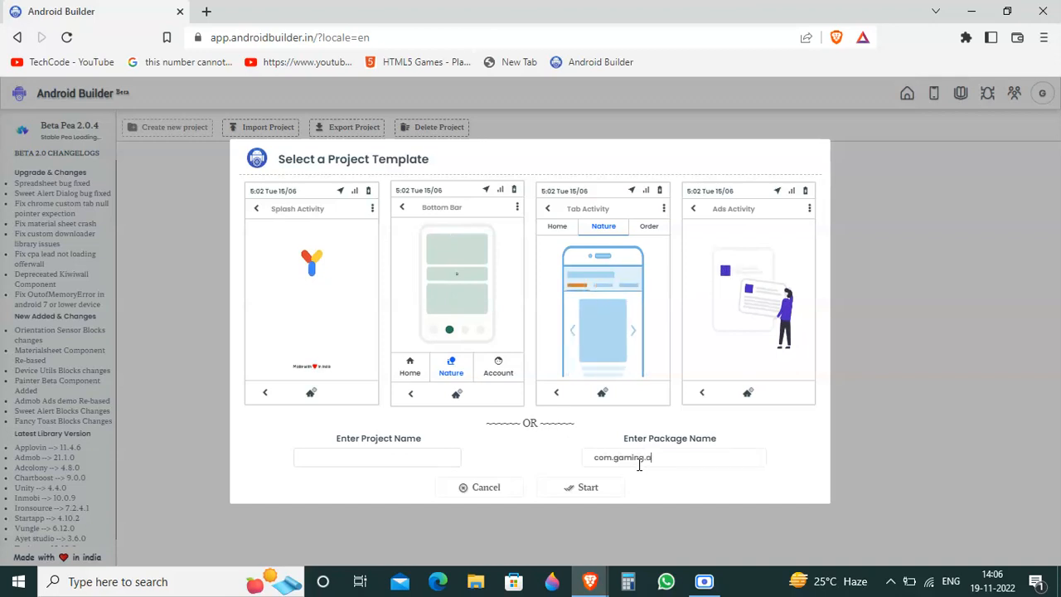
{"action": "type", "text": "pp"}
{"action": "left_click", "coordinate": [583, 487]}
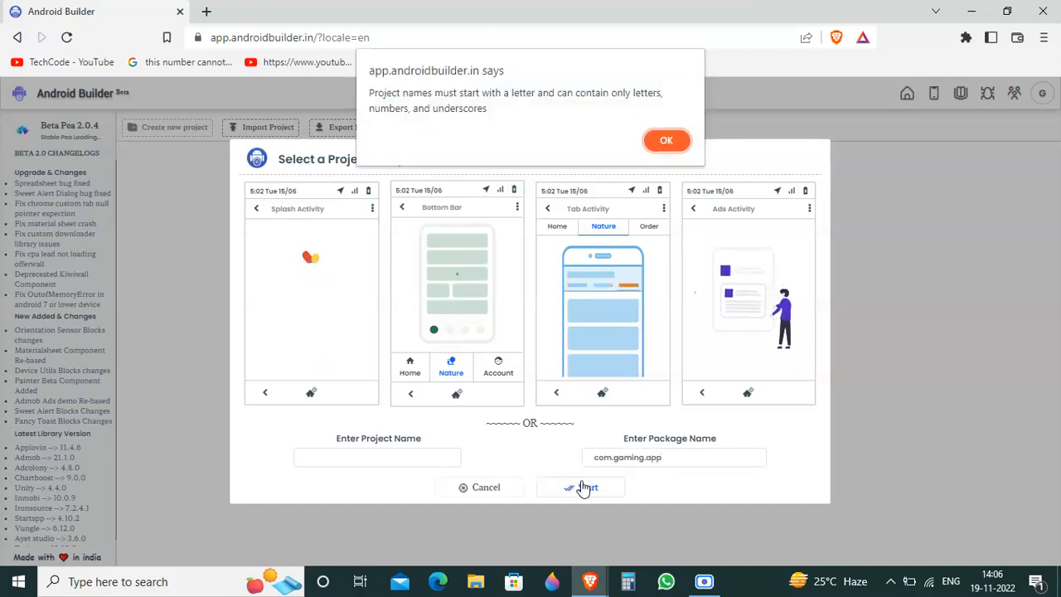
{"action": "left_click", "coordinate": [678, 141]}
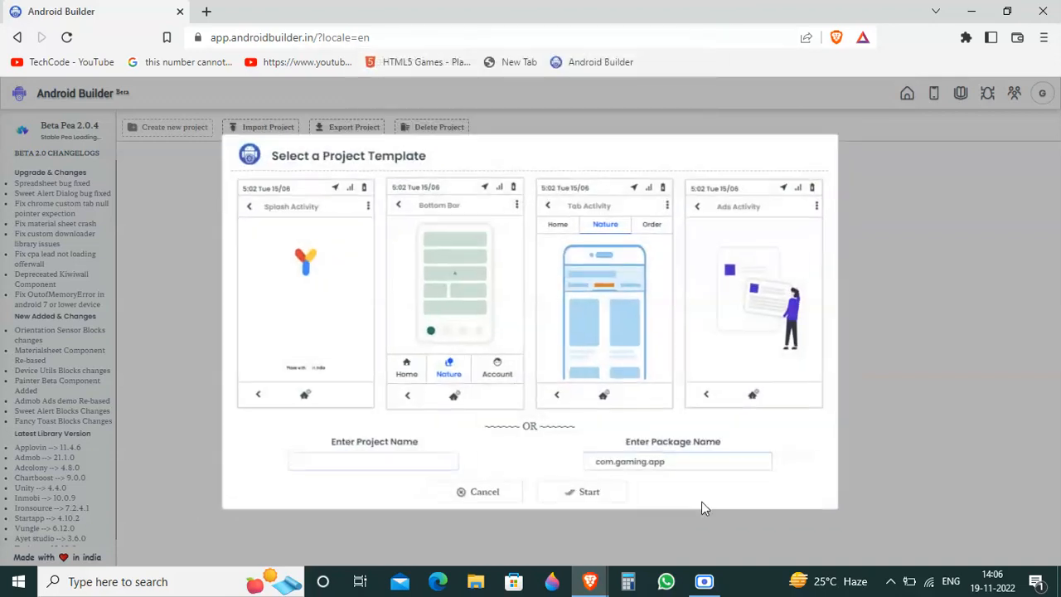
Step: Try to create the project with the package name com_gaming_app, and clear the package name
{"action": "left_click_drag", "start_coordinate": [675, 461], "coordinate": [547, 470]}
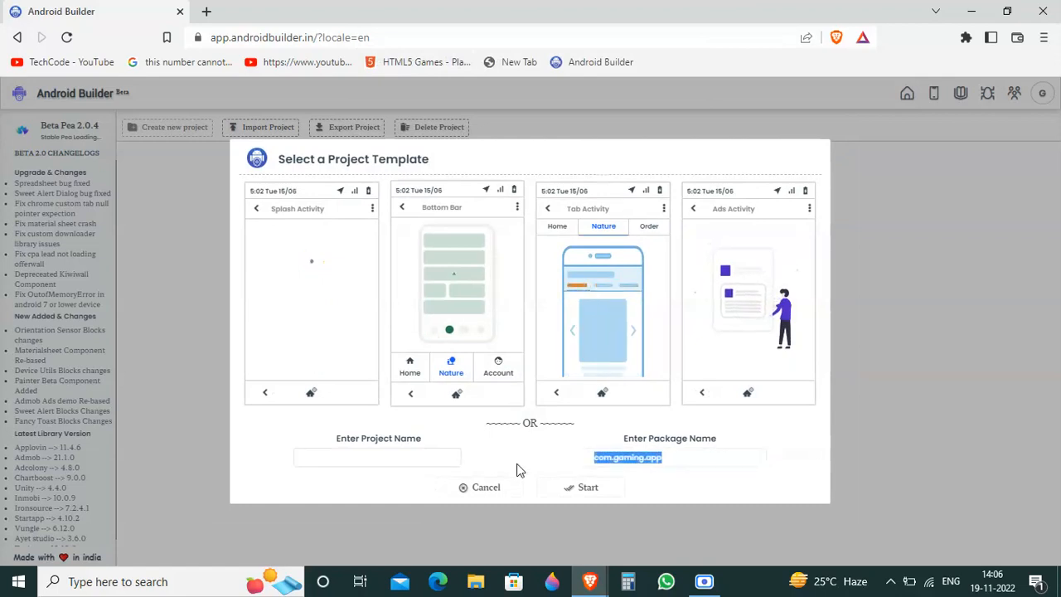
{"action": "type", "text": "com_g"}
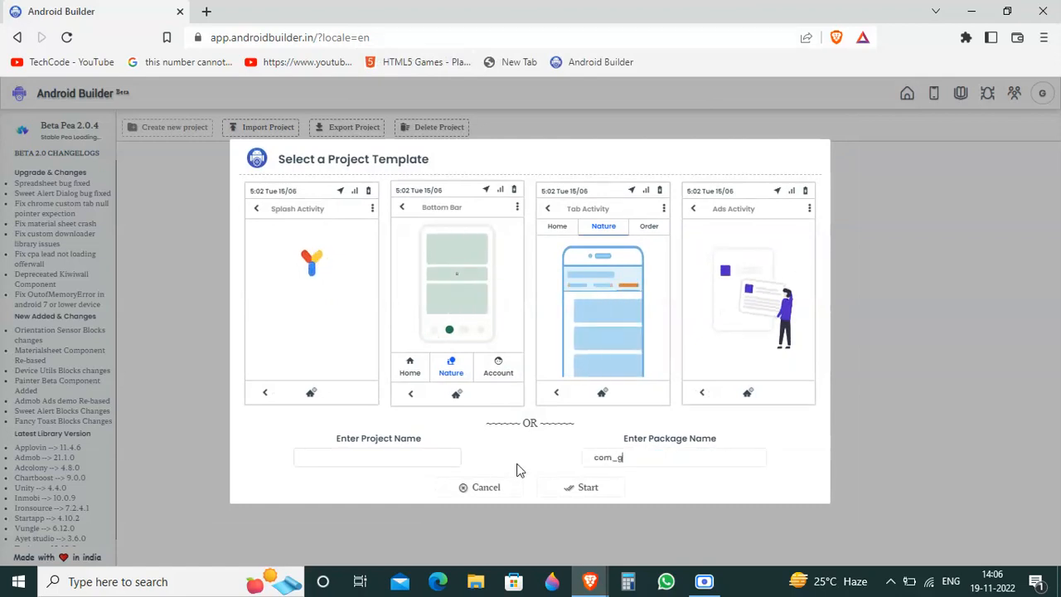
{"action": "type", "text": "aming"}
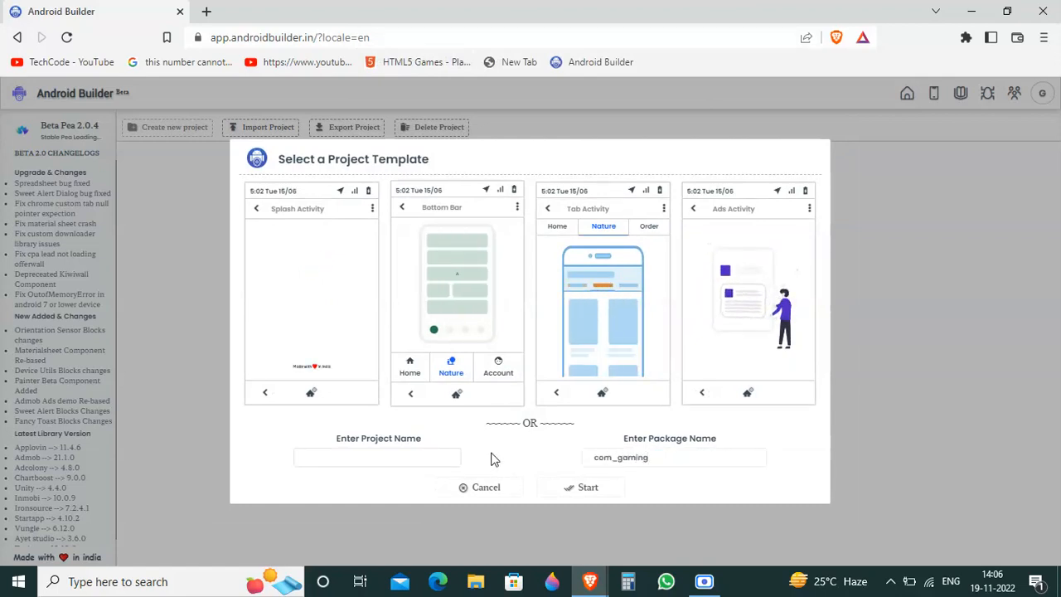
{"action": "type", "text": "_app"}
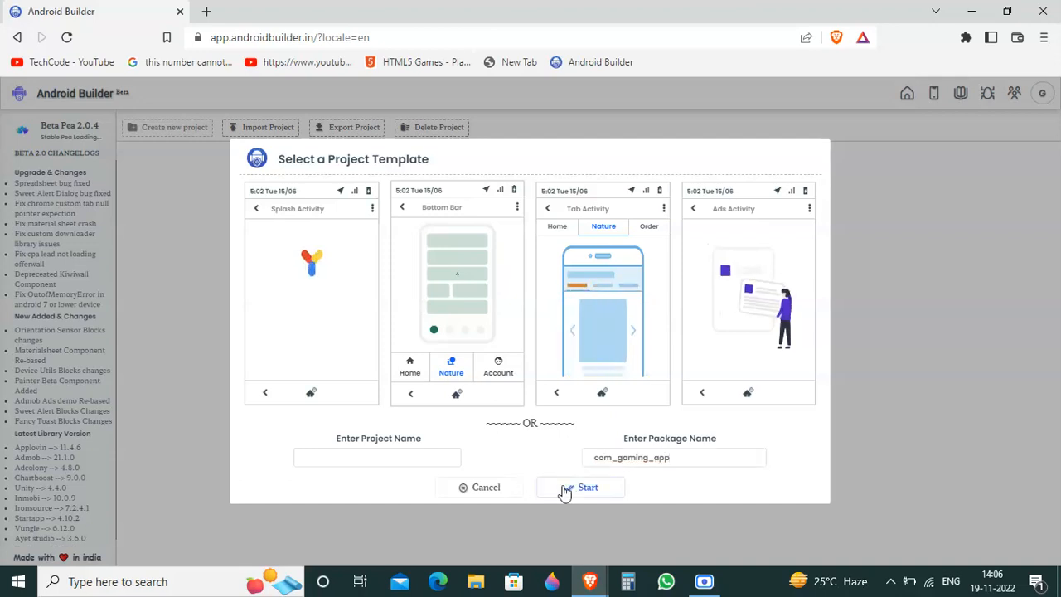
{"action": "left_click", "coordinate": [564, 491]}
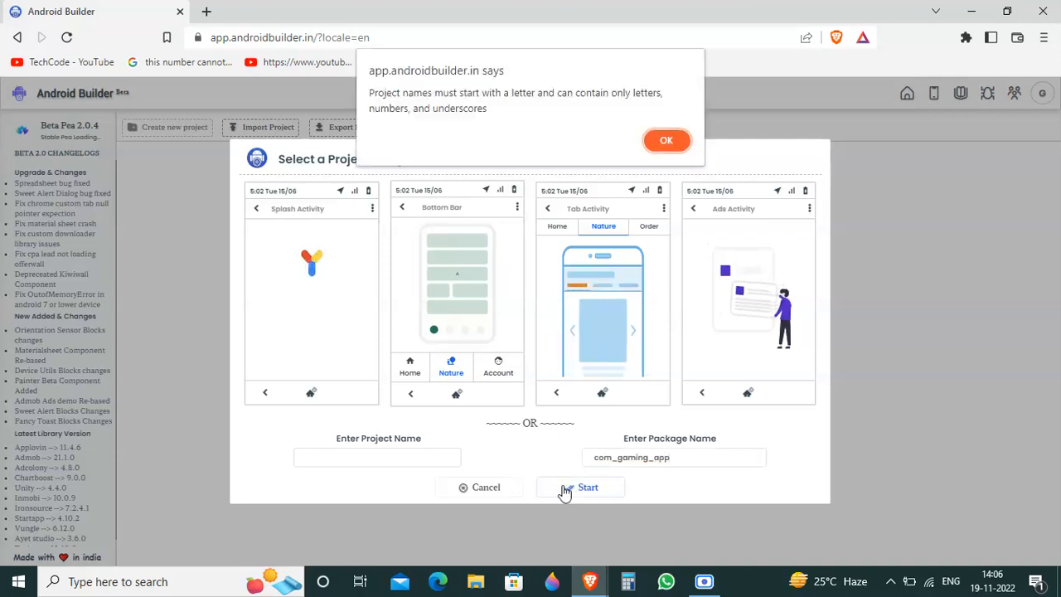
{"action": "left_click", "coordinate": [663, 139]}
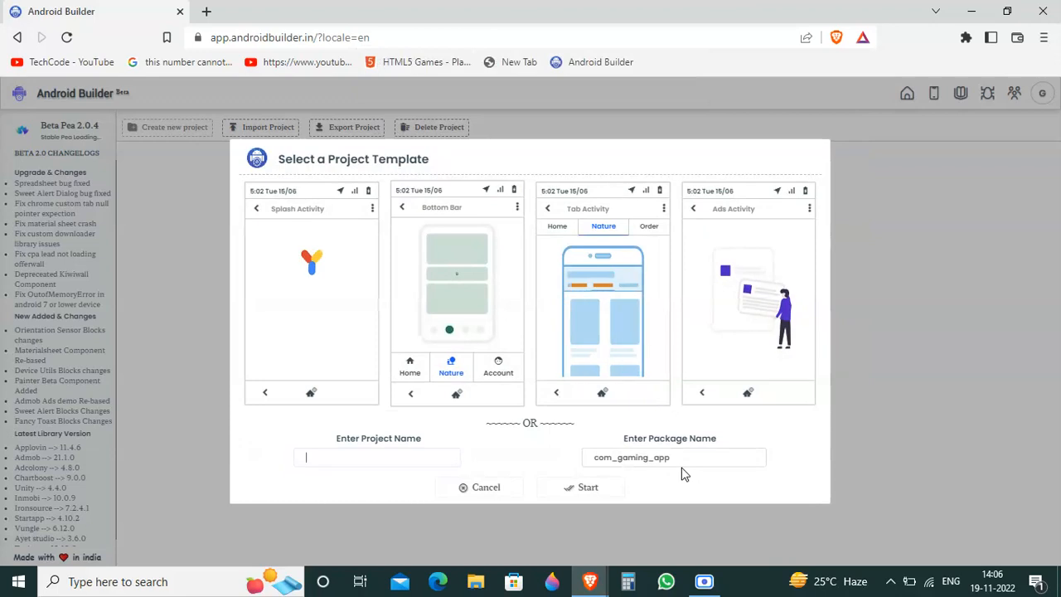
{"action": "double_click", "coordinate": [692, 457]}
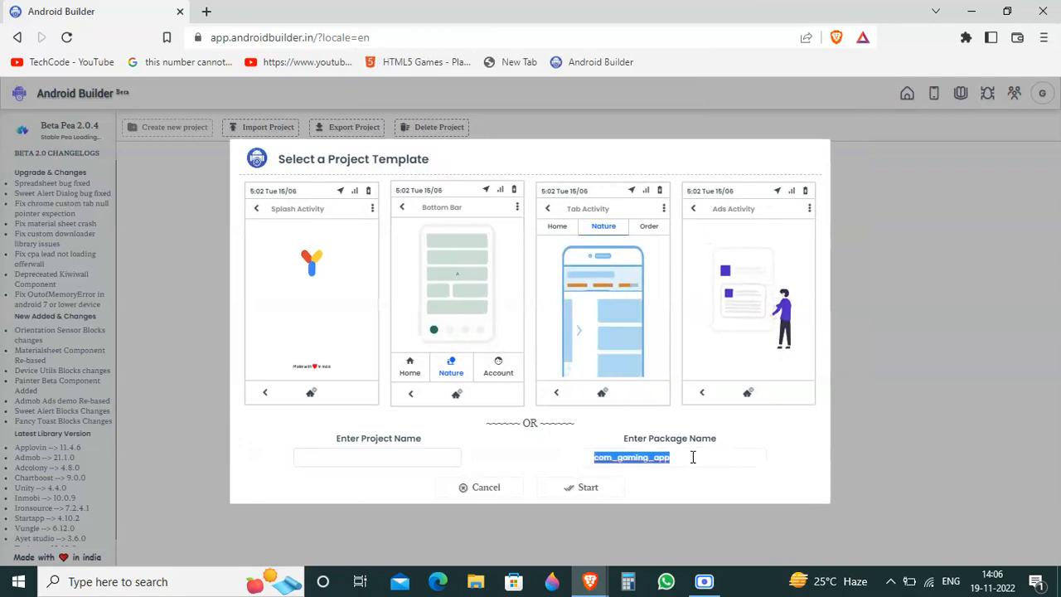
{"action": "key", "text": "BackSpace"}
Step: Name the project Voloi and create it
{"action": "left_click", "coordinate": [451, 454]}
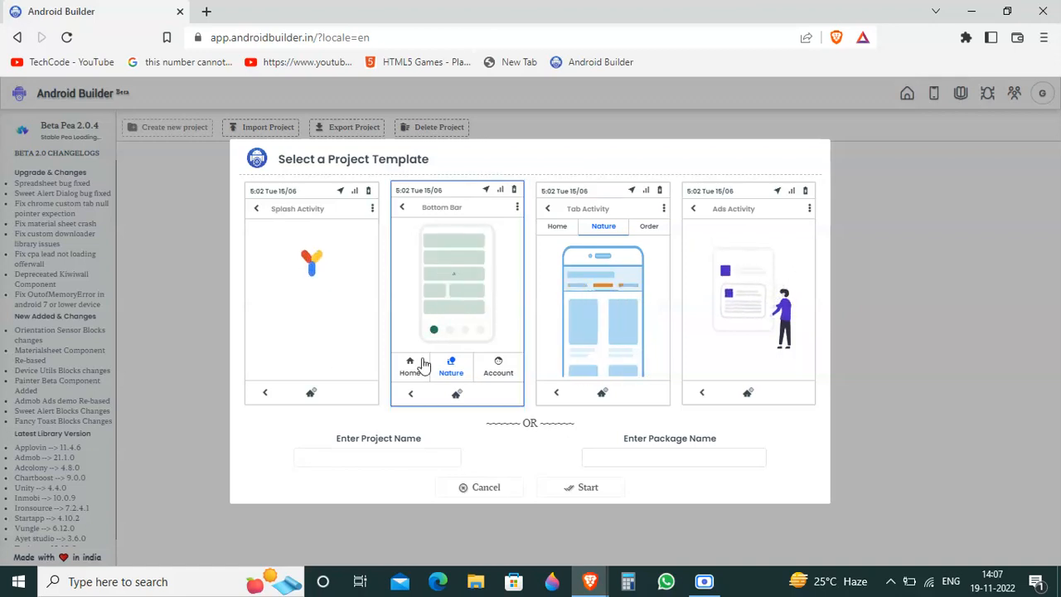
{"action": "type", "text": "Vo"}
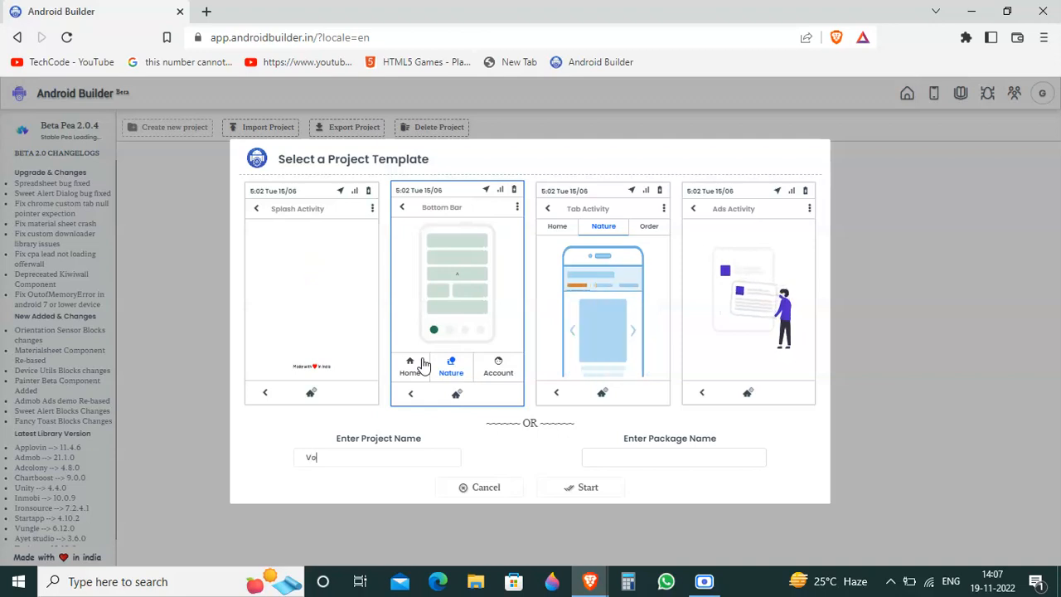
{"action": "type", "text": "lo"}
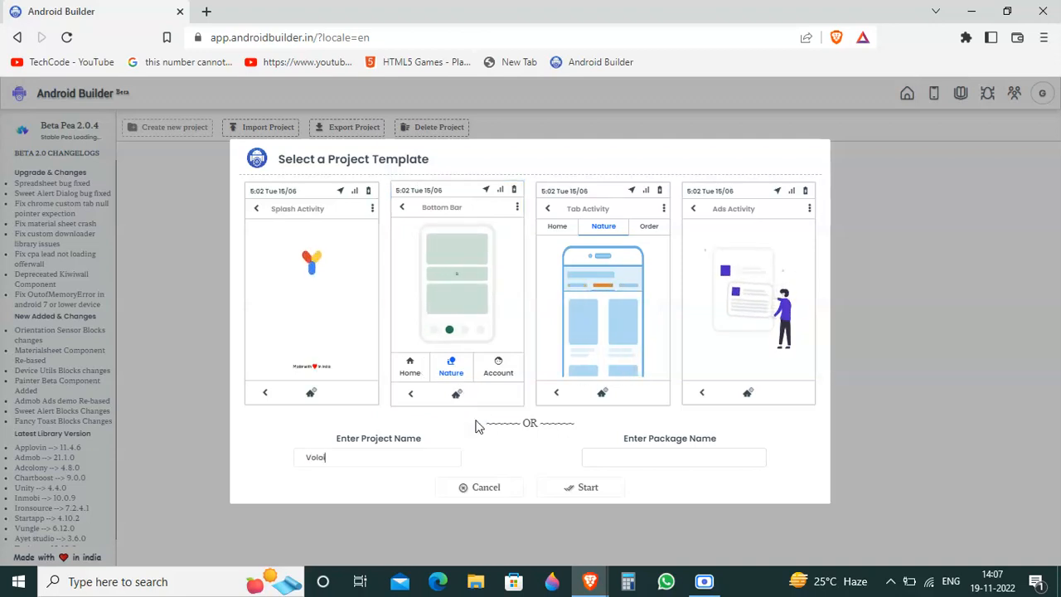
{"action": "left_click", "coordinate": [572, 491]}
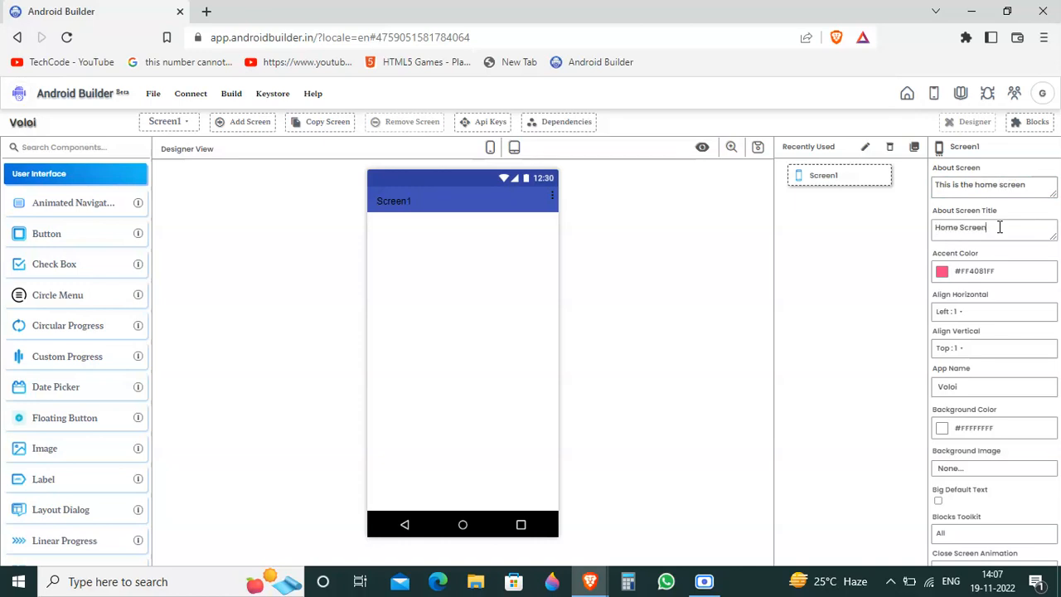
Step: Set the app name in Screen1's properties to OmNumRun
{"action": "double_click", "coordinate": [824, 244]}
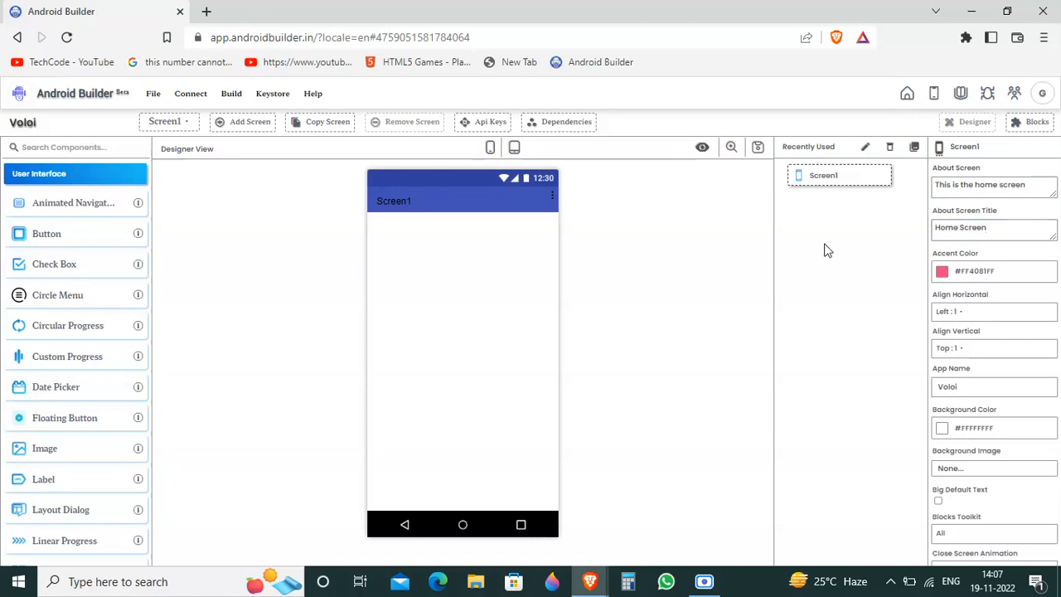
{"action": "left_click", "coordinate": [865, 264]}
{"action": "double_click", "coordinate": [986, 385]}
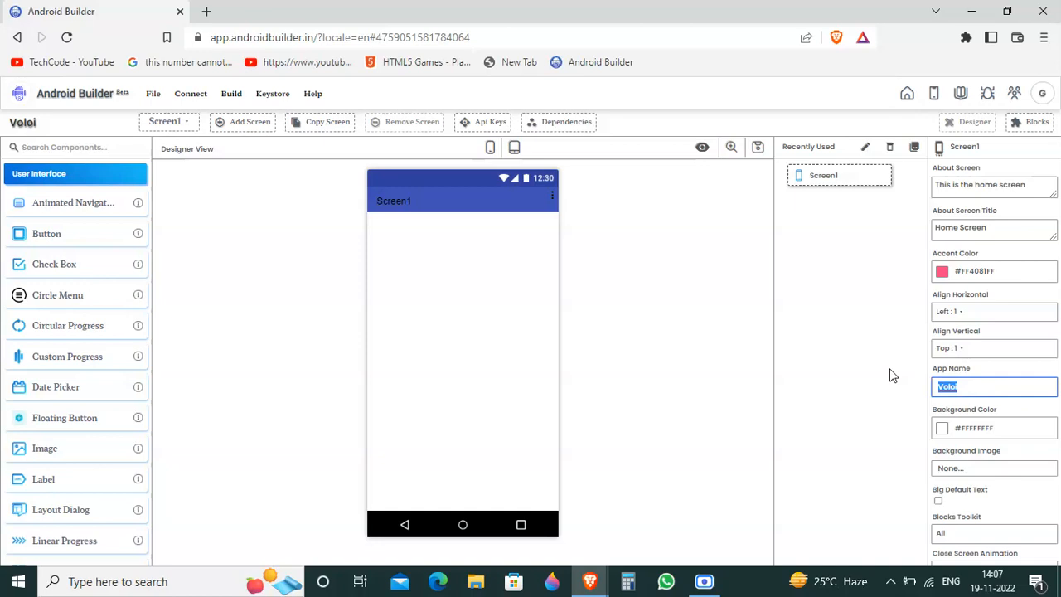
{"action": "type", "text": "OmNumRun"}
{"action": "left_click", "coordinate": [838, 359]}
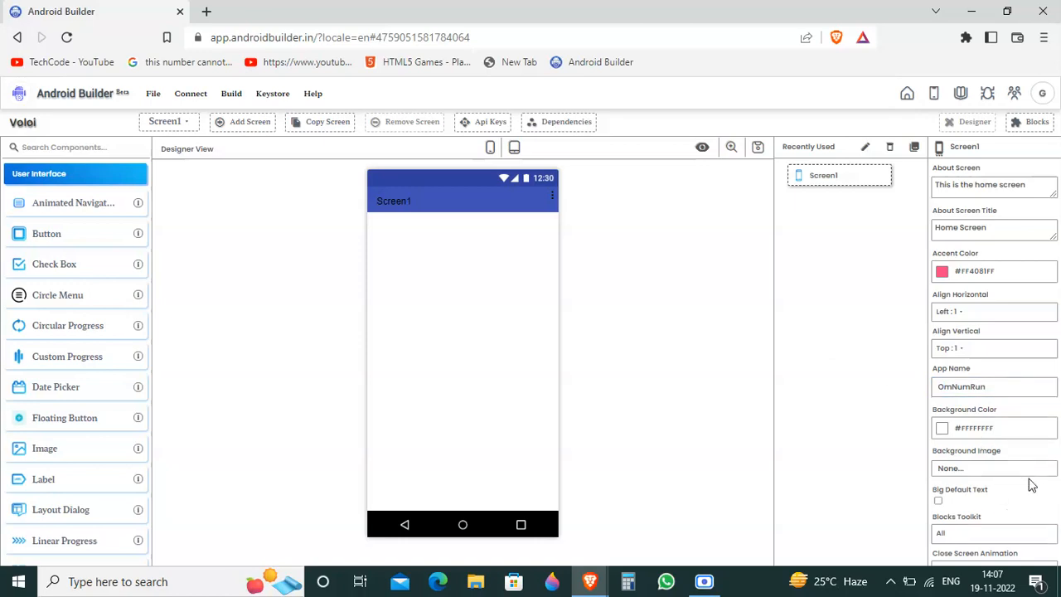
{"action": "scroll", "coordinate": [1031, 485], "scroll_direction": "down", "scroll_amount": 5}
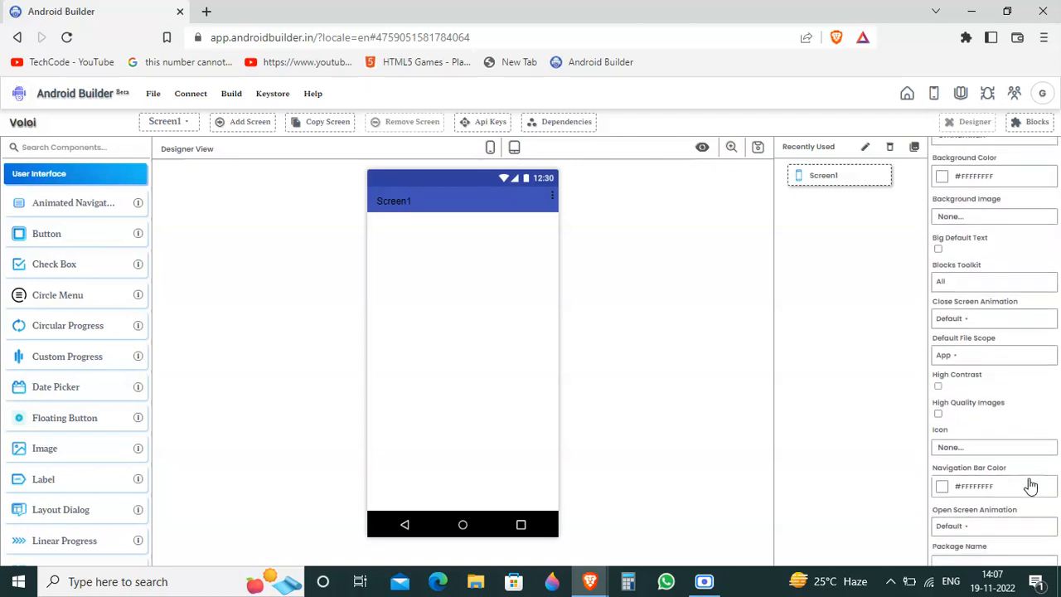
{"action": "scroll", "coordinate": [1031, 485], "scroll_direction": "down", "scroll_amount": 5}
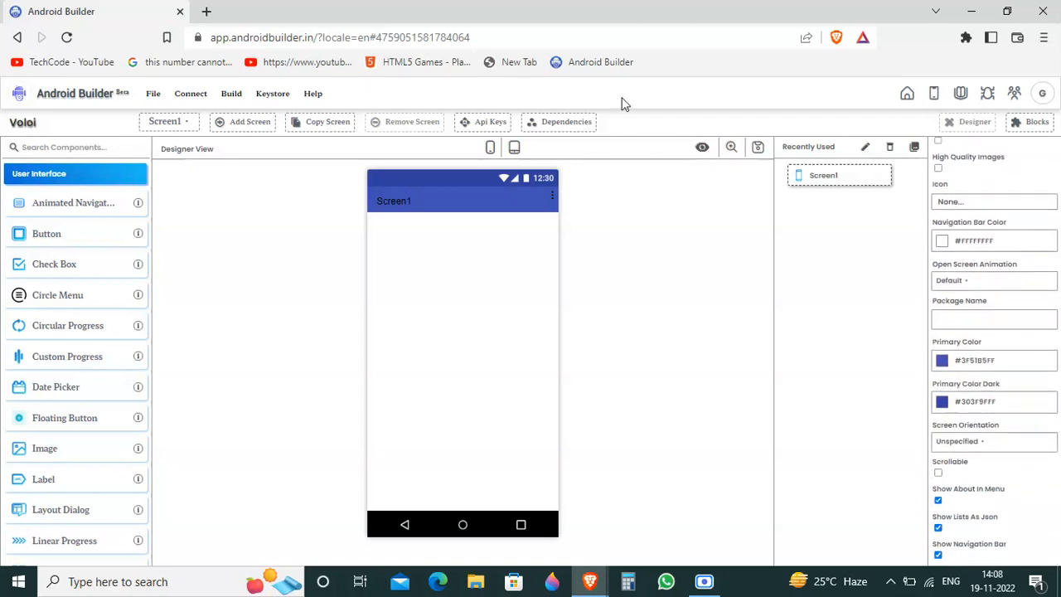
Step: Open html5games.com in a new tab, accept the privacy notice and go to the Om Nom Run game page
{"action": "left_click", "coordinate": [206, 11]}
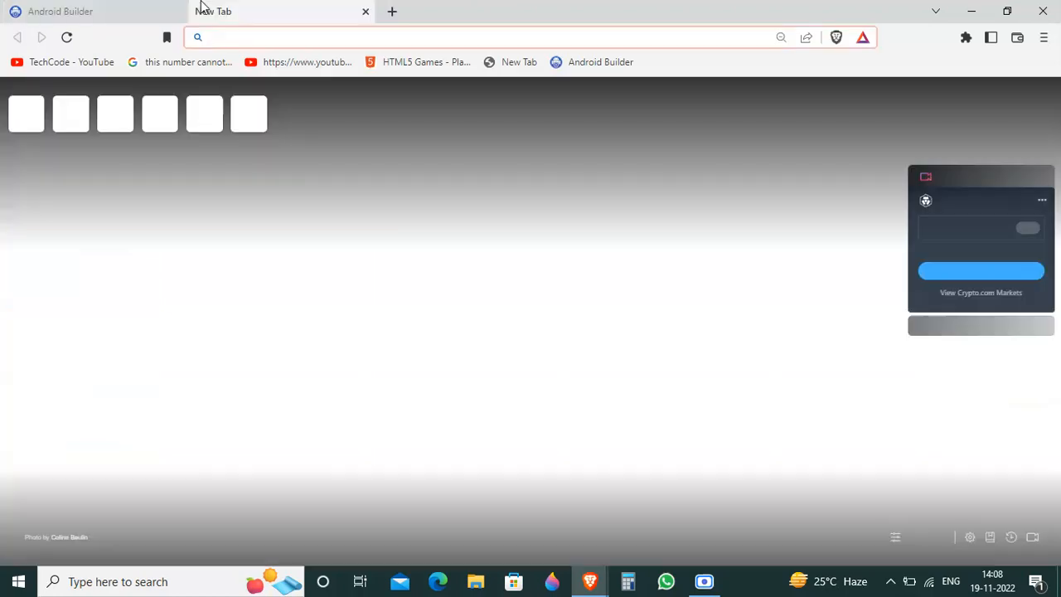
{"action": "type", "text": "ht"}
{"action": "key", "text": "Return"}
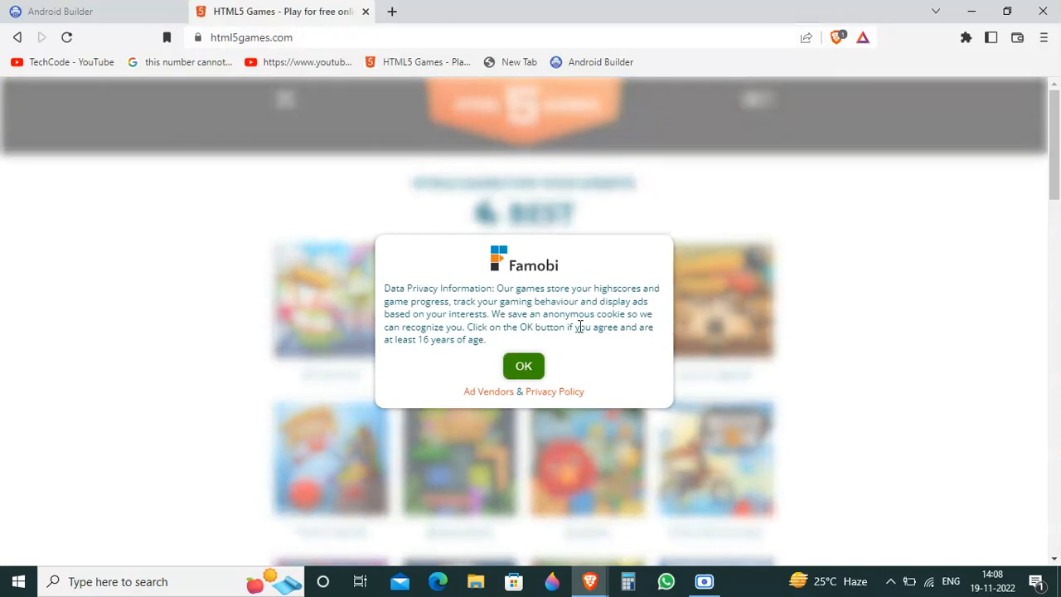
{"action": "left_click", "coordinate": [521, 367]}
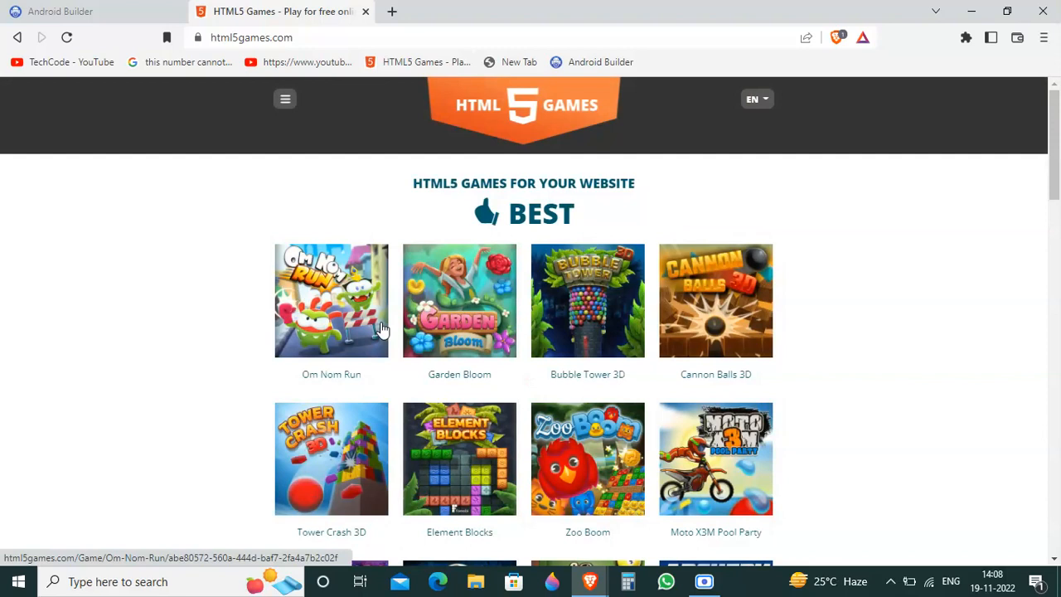
{"action": "left_click", "coordinate": [345, 330]}
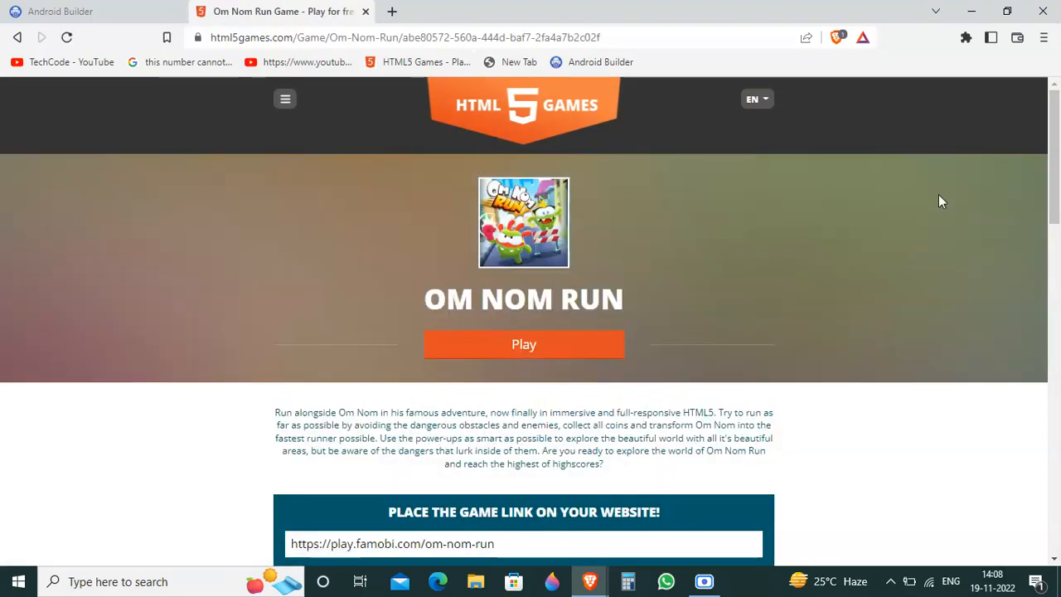
Step: Save the 180x180 Om Nom Run game icon as OmNomRunTeaser (1) in the TechCode folder
{"action": "left_click_drag", "start_coordinate": [1059, 157], "coordinate": [1058, 374]}
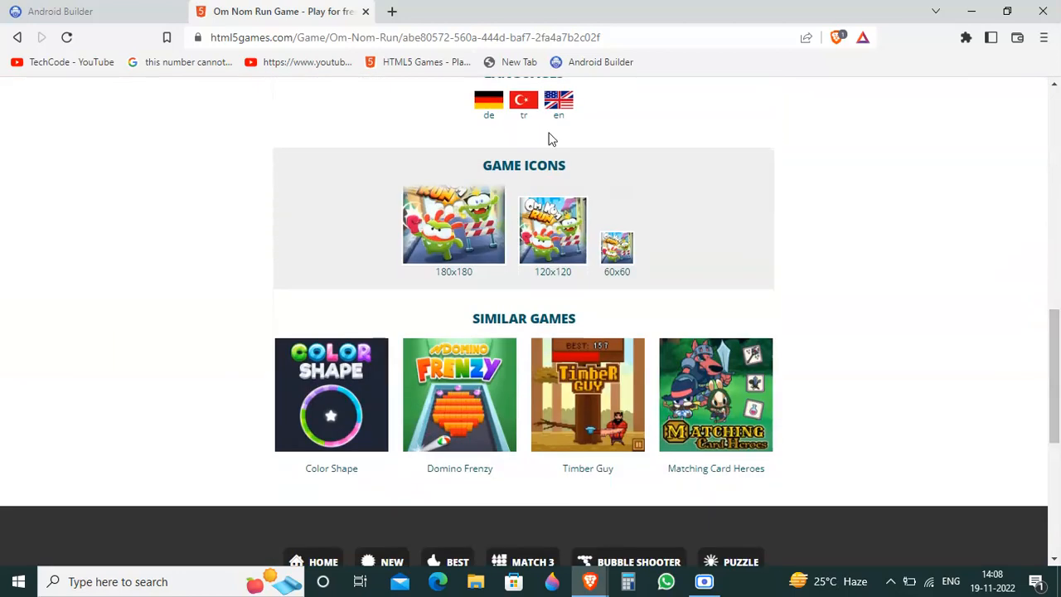
{"action": "left_click_drag", "start_coordinate": [483, 165], "coordinate": [565, 161]}
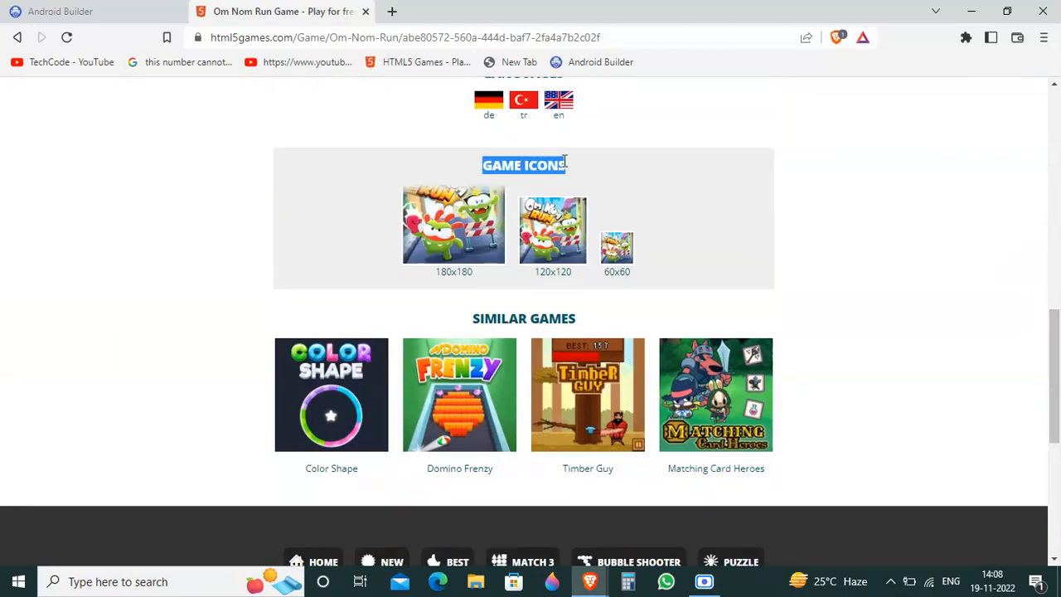
{"action": "left_click", "coordinate": [683, 180]}
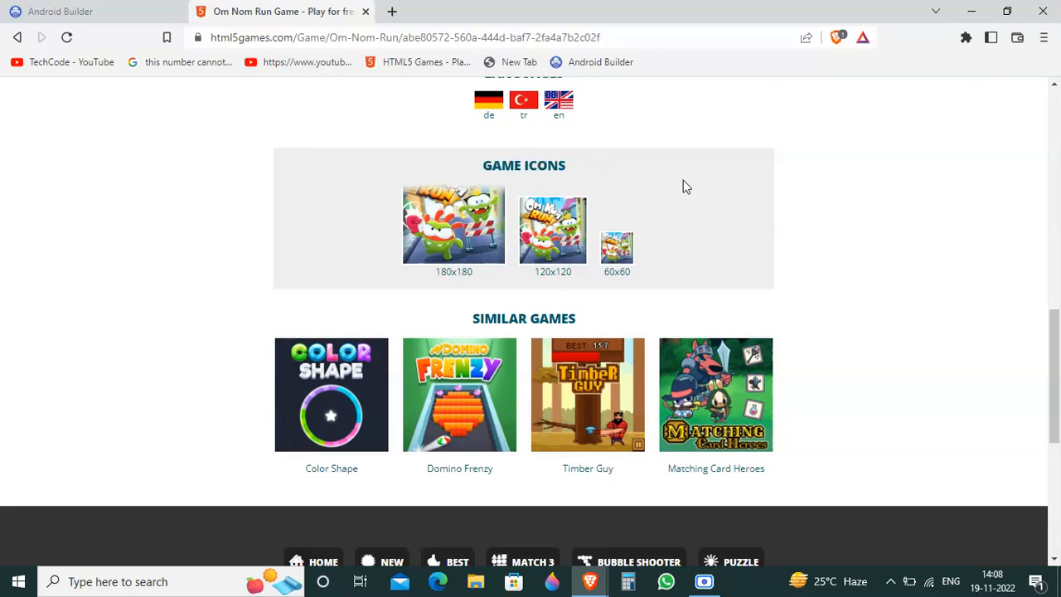
{"action": "right_click", "coordinate": [463, 214]}
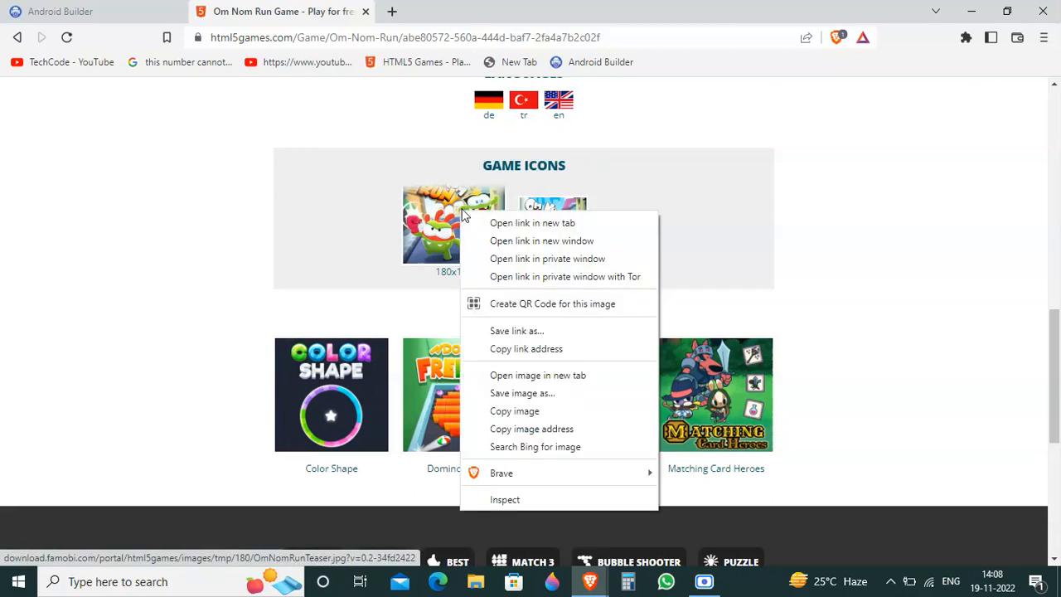
{"action": "left_click", "coordinate": [539, 394]}
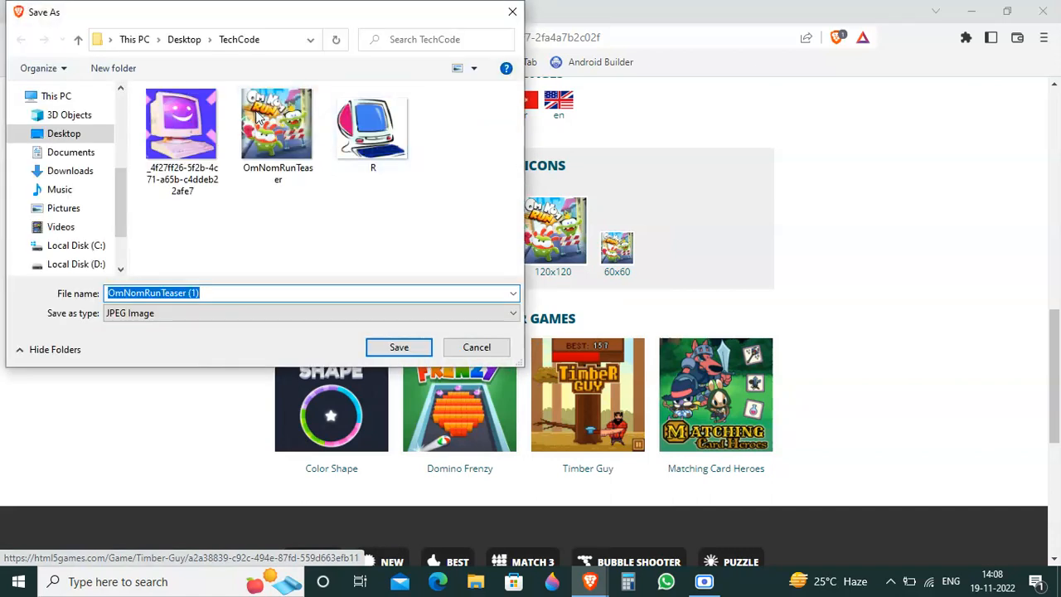
{"action": "left_click", "coordinate": [382, 347]}
Step: Return to Android Builder and upload OmNomRunTeaser (1) from the TechCode folder as Screen1's icon
{"action": "left_click", "coordinate": [153, 8]}
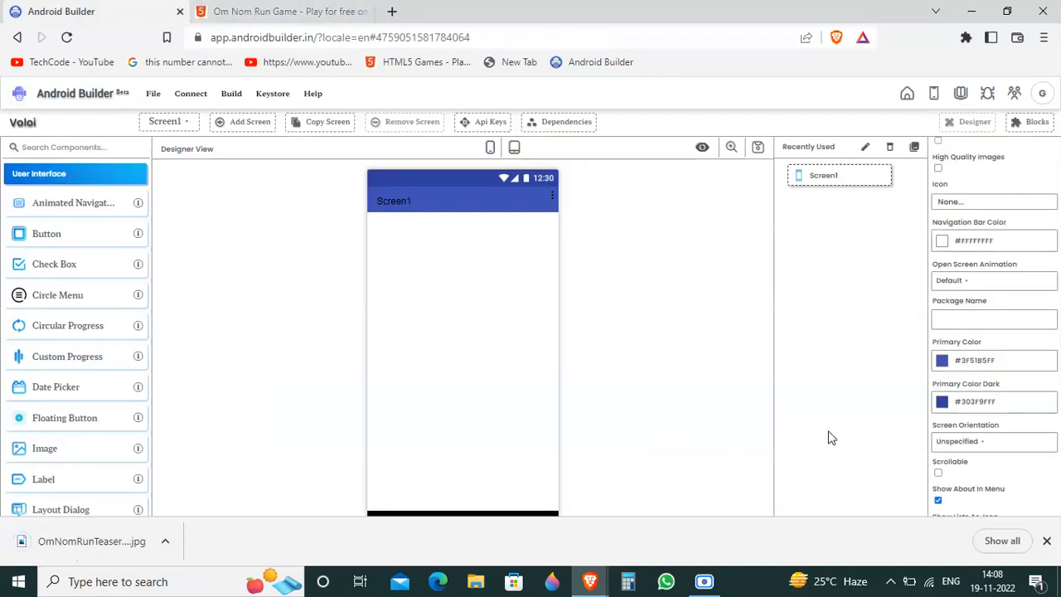
{"action": "left_click", "coordinate": [957, 202]}
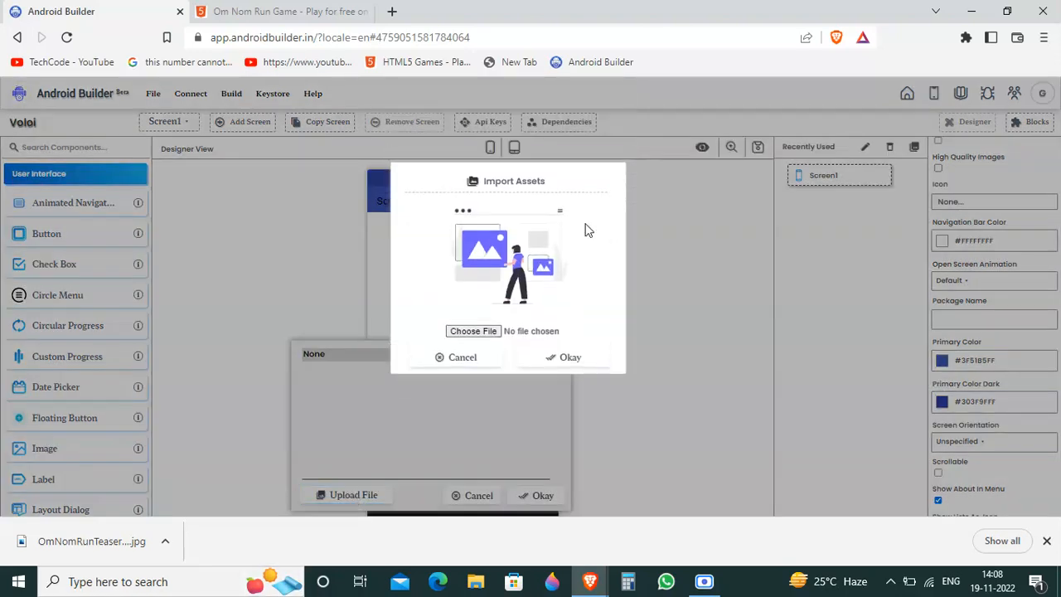
{"action": "left_click", "coordinate": [474, 354]}
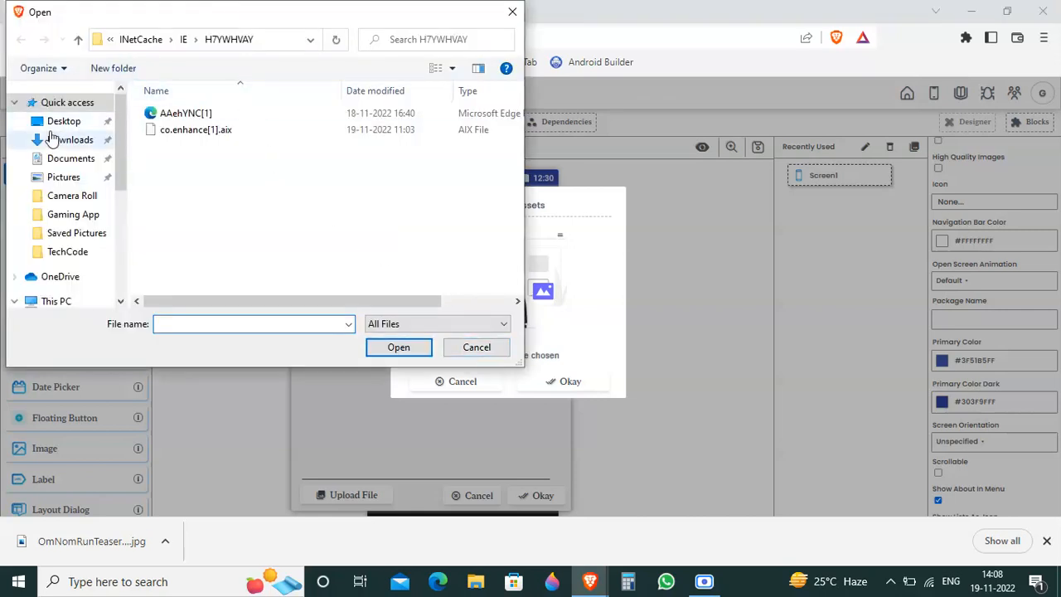
{"action": "left_click", "coordinate": [83, 258]}
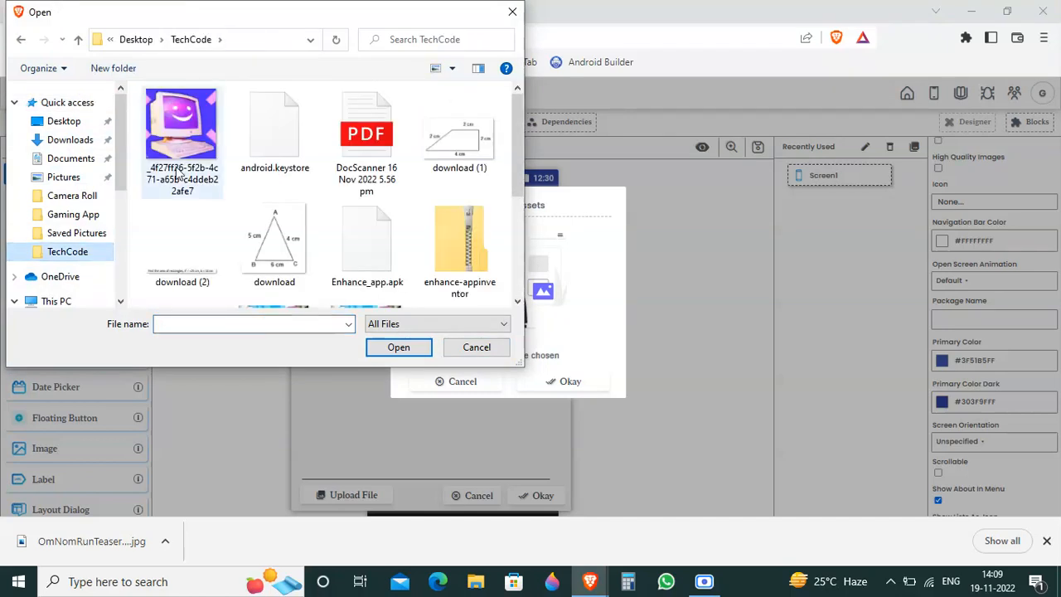
{"action": "scroll", "coordinate": [521, 191], "scroll_direction": "down", "scroll_amount": 2}
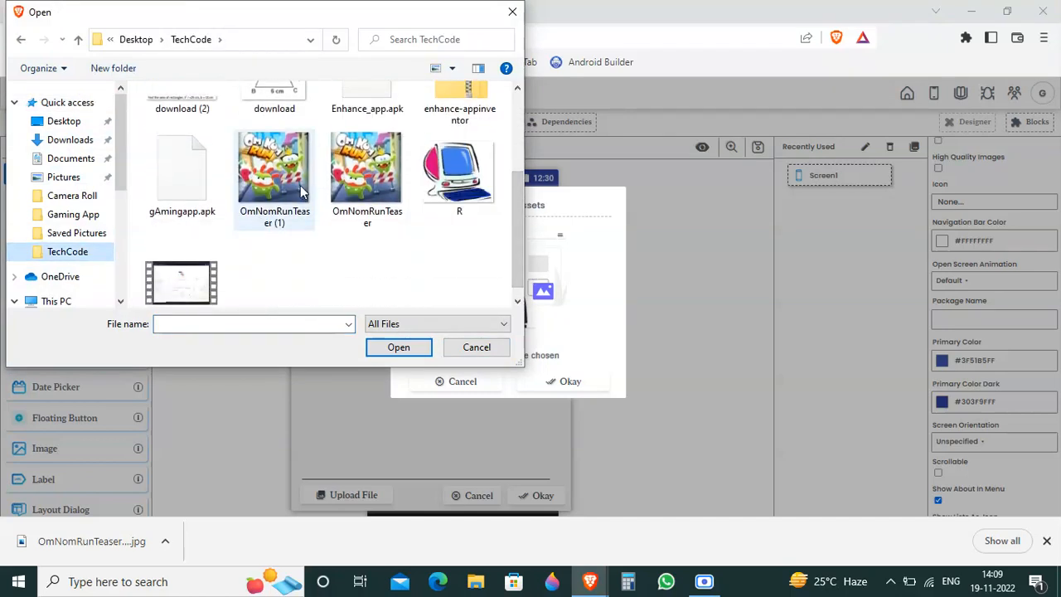
{"action": "left_click", "coordinate": [304, 189]}
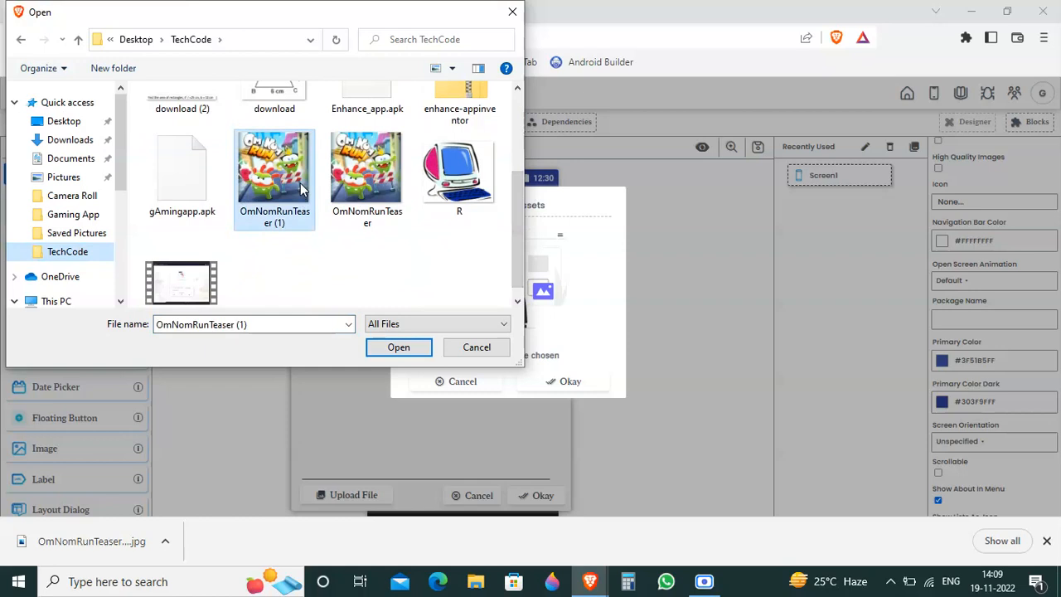
{"action": "left_click", "coordinate": [403, 348]}
{"action": "left_click", "coordinate": [572, 380]}
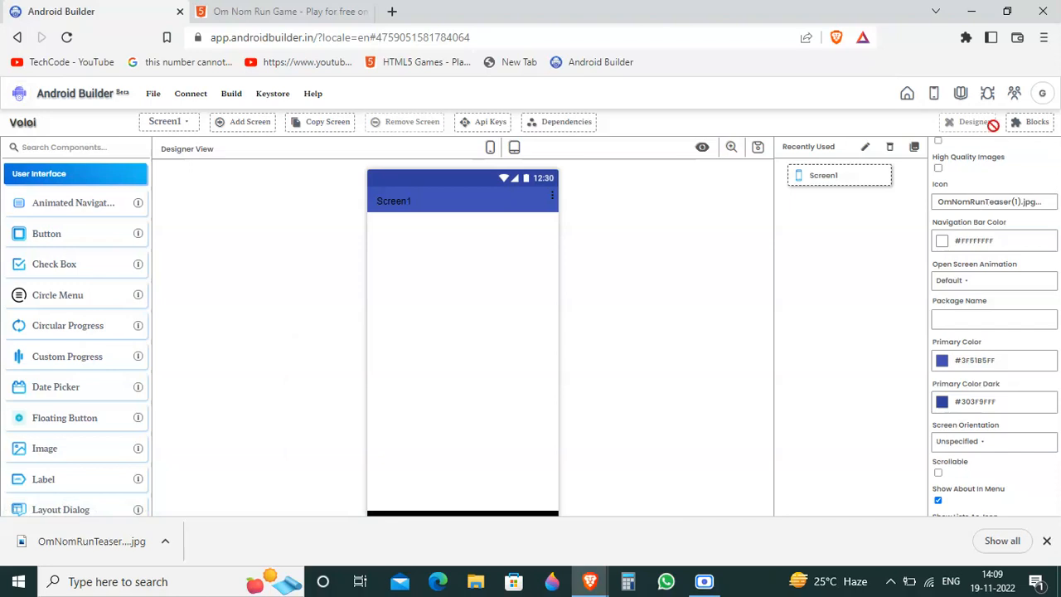
Step: Enable High Quality Images for Screen1 and set its package name to com.omnum.run.app
{"action": "left_click", "coordinate": [939, 169]}
{"action": "left_click", "coordinate": [1003, 324]}
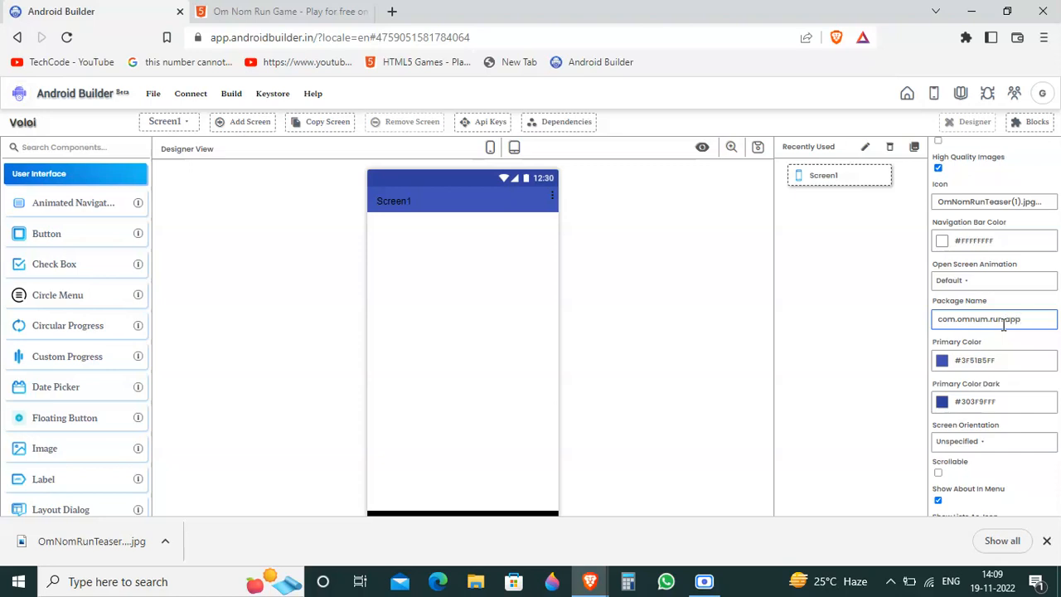
{"action": "triple_click", "coordinate": [876, 268]}
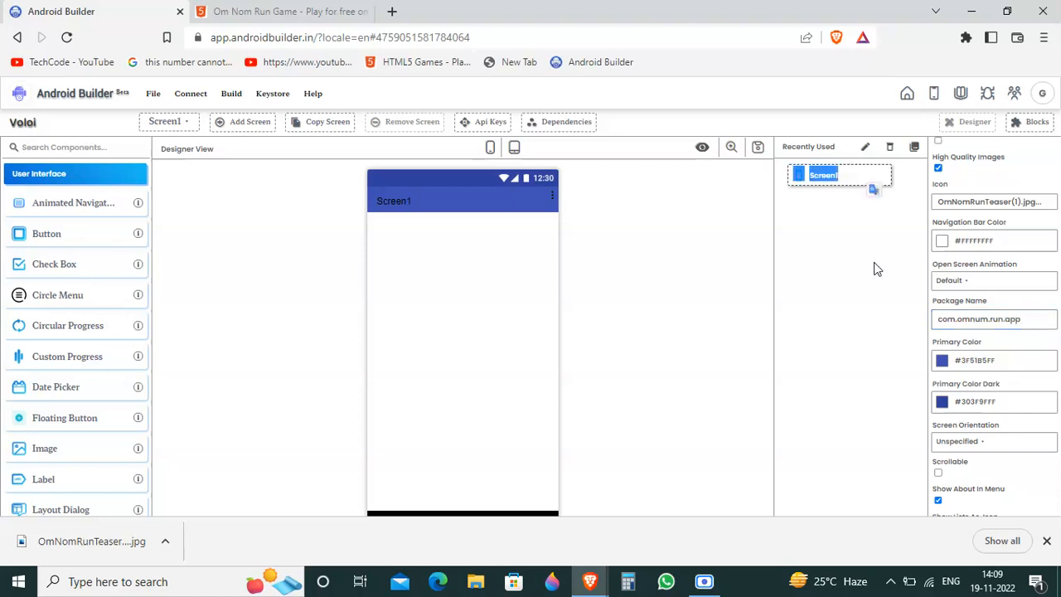
Step: Add an Image component to Screen1 and set its picture to OmNomRunTeaser(1).jpg
{"action": "left_click", "coordinate": [79, 157]}
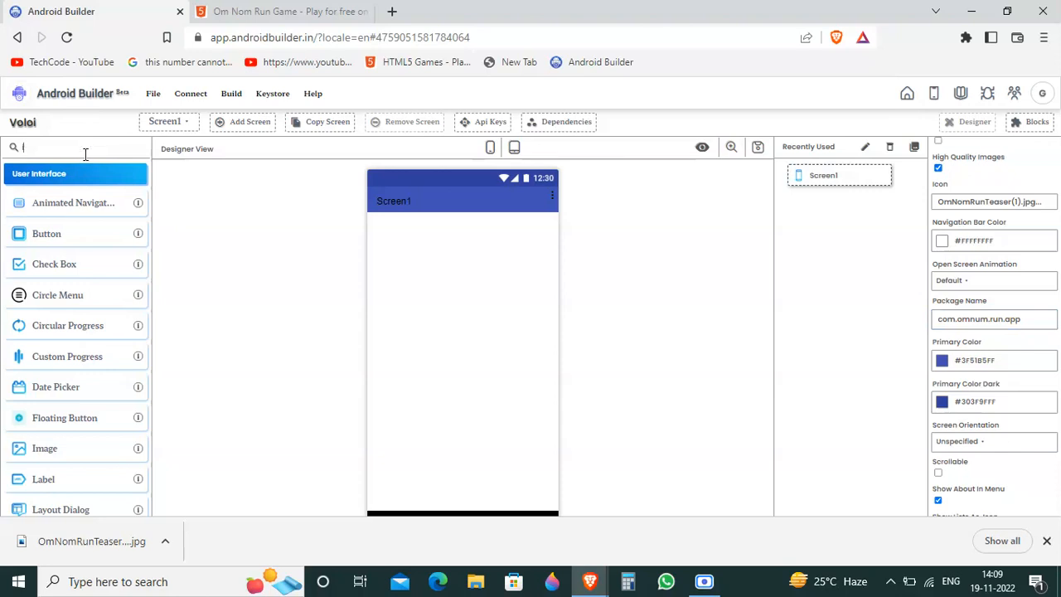
{"action": "type", "text": "image"}
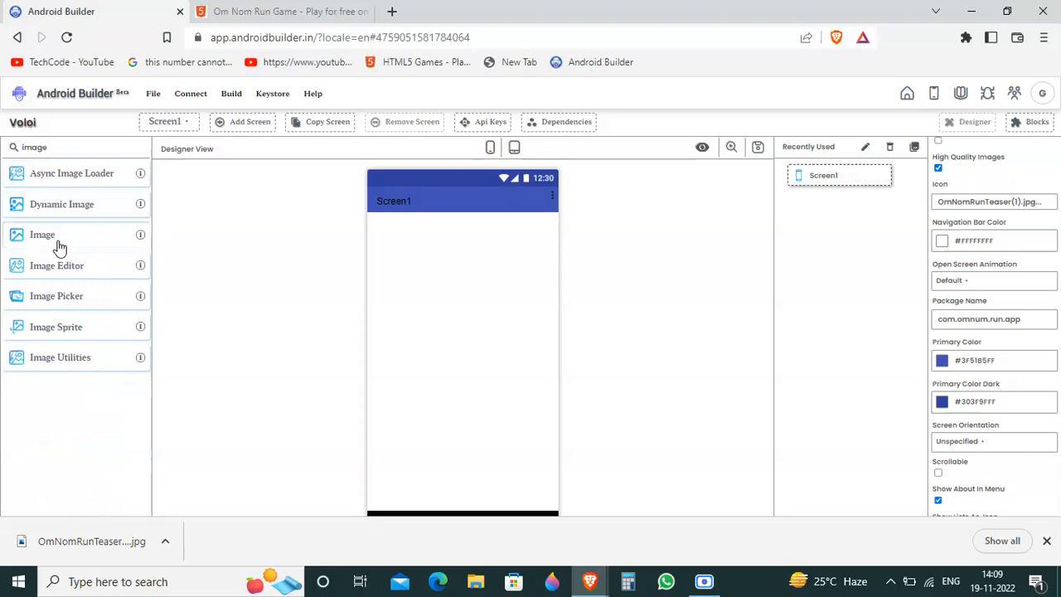
{"action": "left_click_drag", "start_coordinate": [184, 246], "coordinate": [440, 261]}
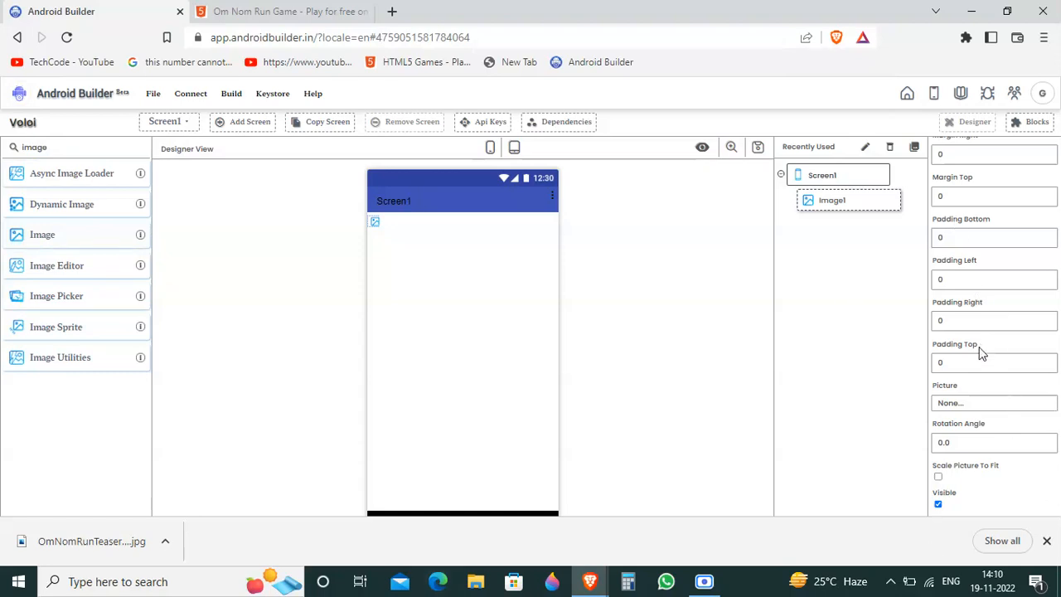
{"action": "left_click", "coordinate": [952, 404]}
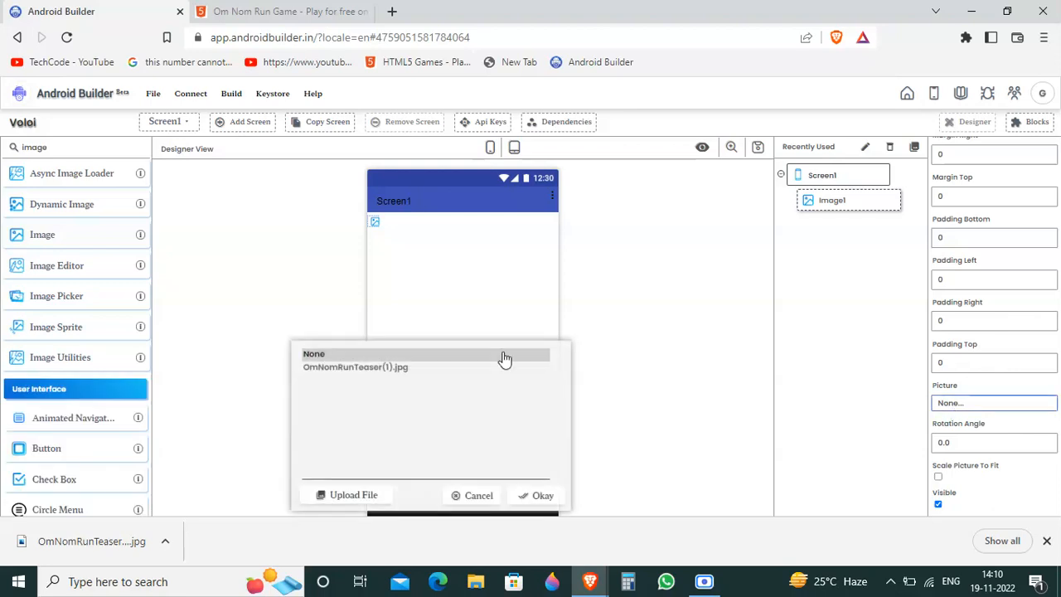
{"action": "left_click", "coordinate": [375, 377]}
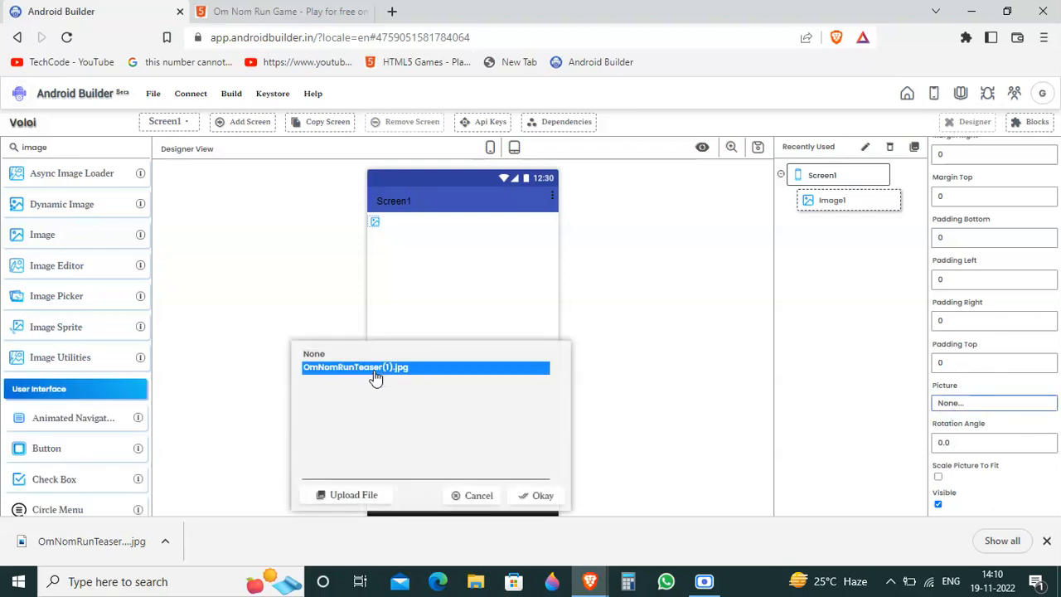
{"action": "left_click", "coordinate": [537, 495]}
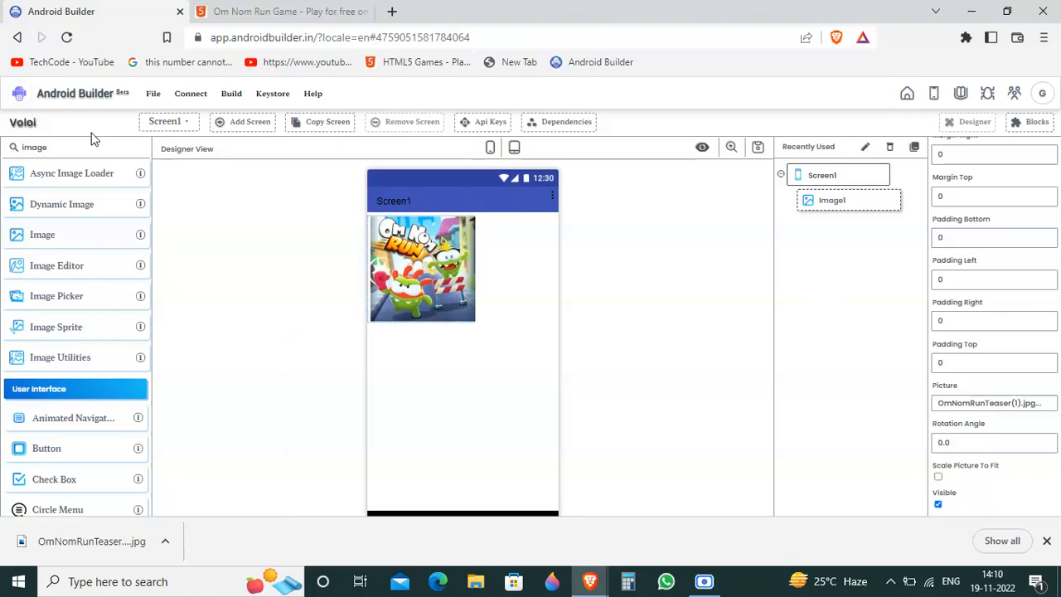
Step: Search the components for "Lab" to list the label components
{"action": "left_click_drag", "start_coordinate": [84, 140], "coordinate": [2, 147]}
{"action": "type", "text": "Label"}
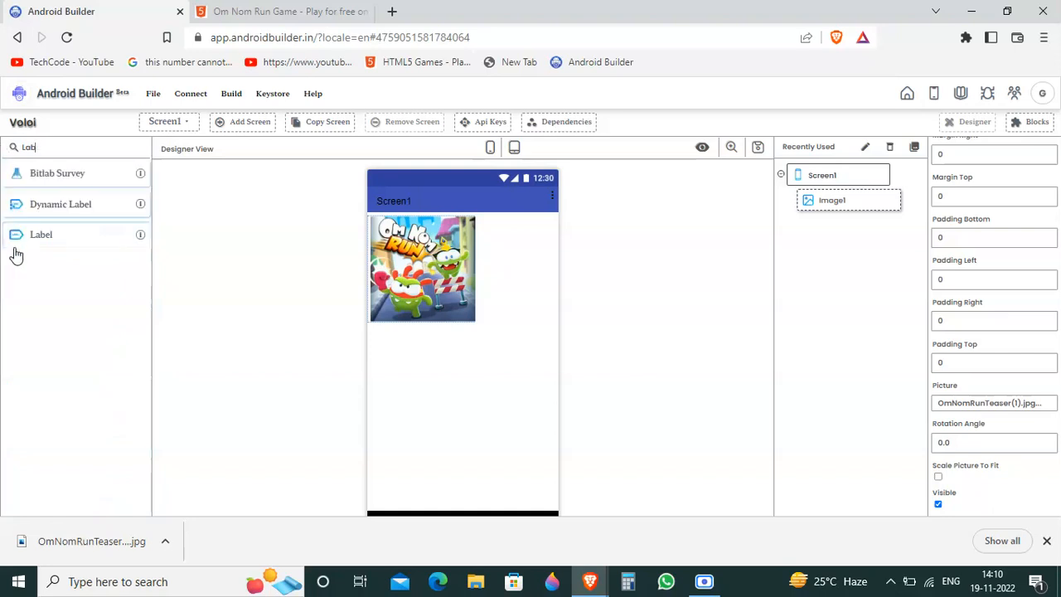
{"action": "left_click_drag", "start_coordinate": [42, 208], "coordinate": [429, 360]}
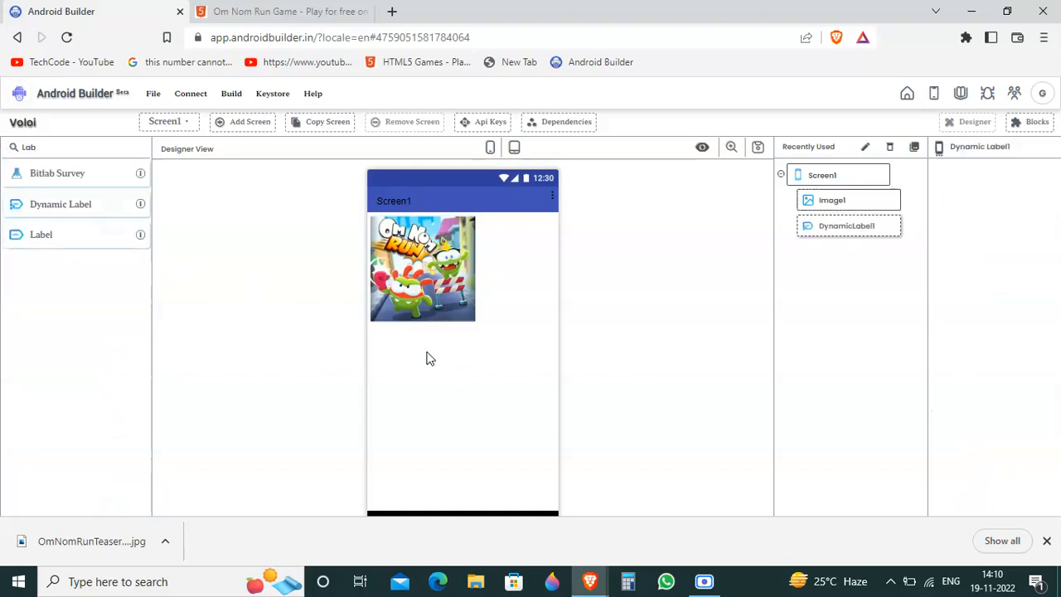
{"action": "left_click", "coordinate": [890, 146]}
{"action": "left_click", "coordinate": [552, 332]}
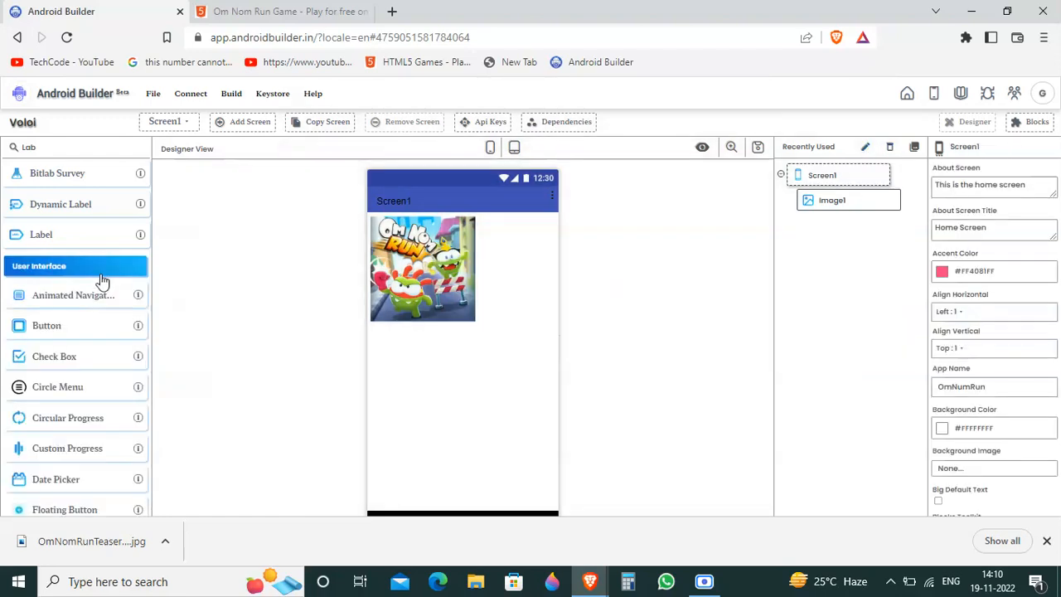
Step: Add a Label below the game image and set its text to "Click on the start button to"
{"action": "left_click_drag", "start_coordinate": [71, 237], "coordinate": [418, 397]}
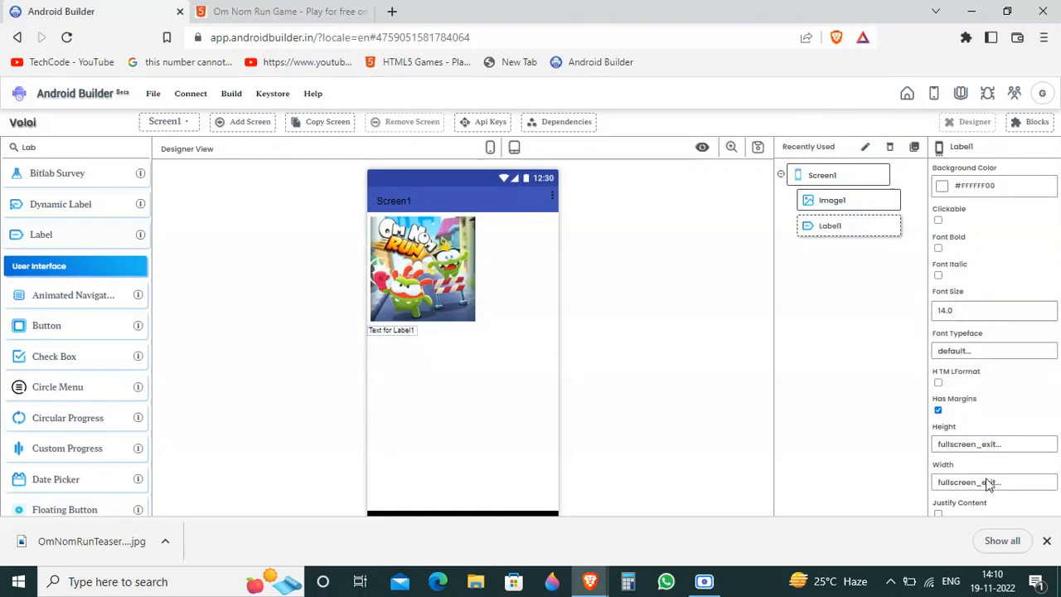
{"action": "left_click", "coordinate": [1047, 540]}
{"action": "scroll", "coordinate": [1047, 528], "scroll_direction": "down", "scroll_amount": 10}
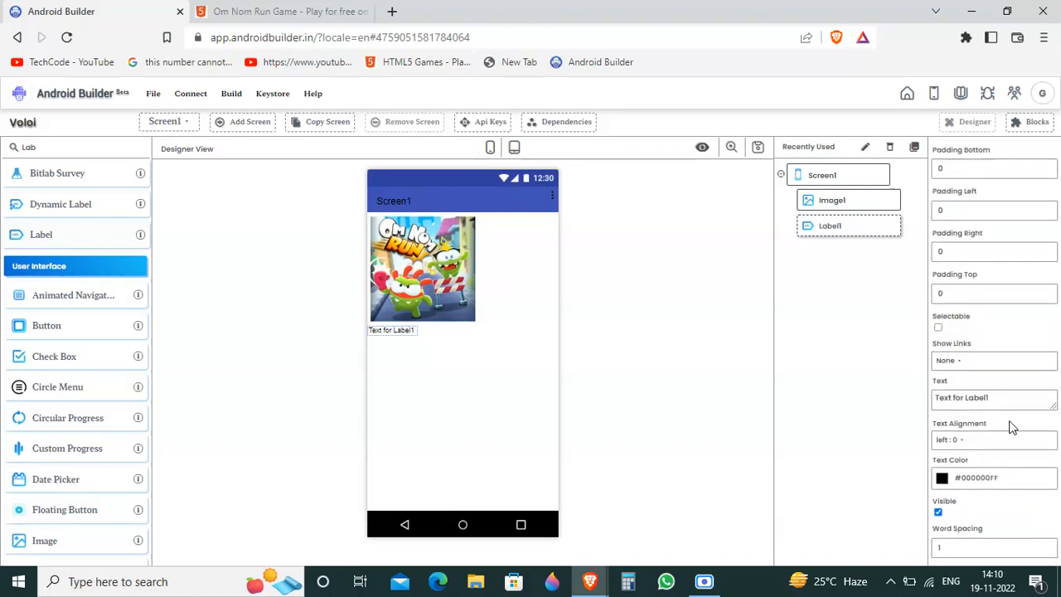
{"action": "triple_click", "coordinate": [1006, 399]}
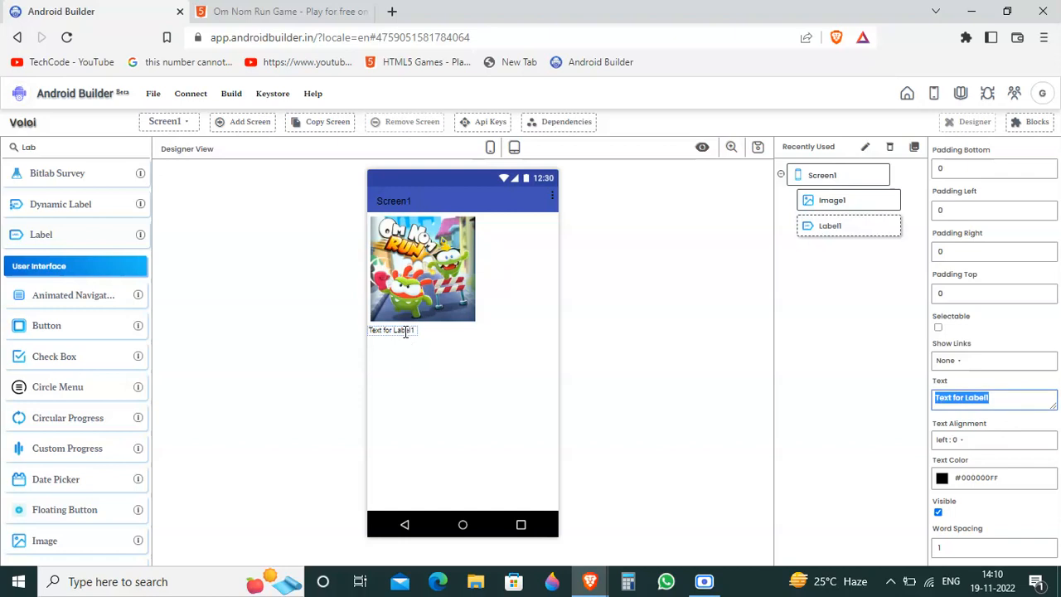
{"action": "type", "text": "Cl"}
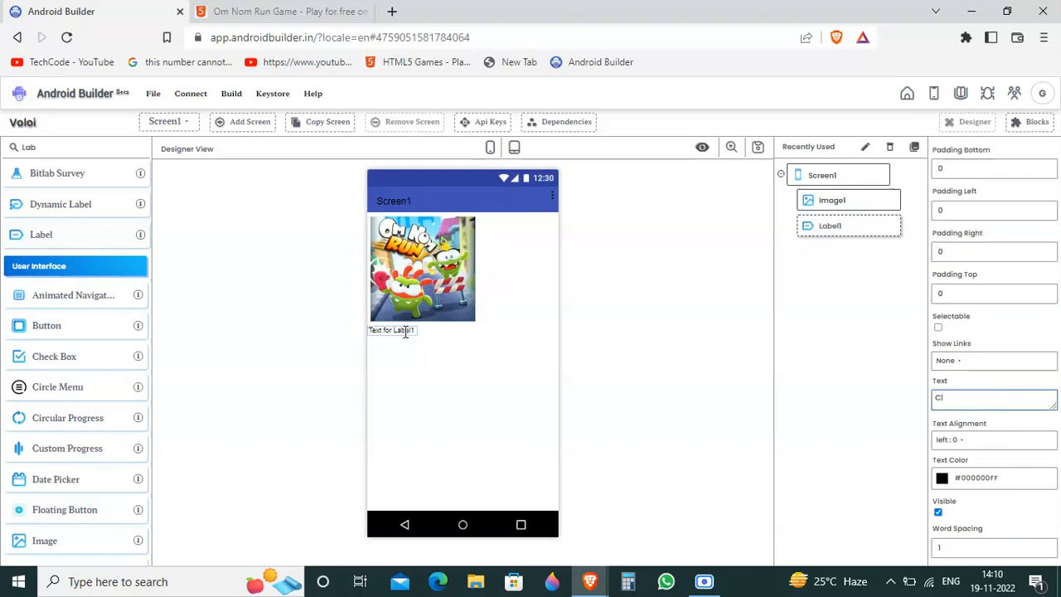
{"action": "type", "text": "ick on t"}
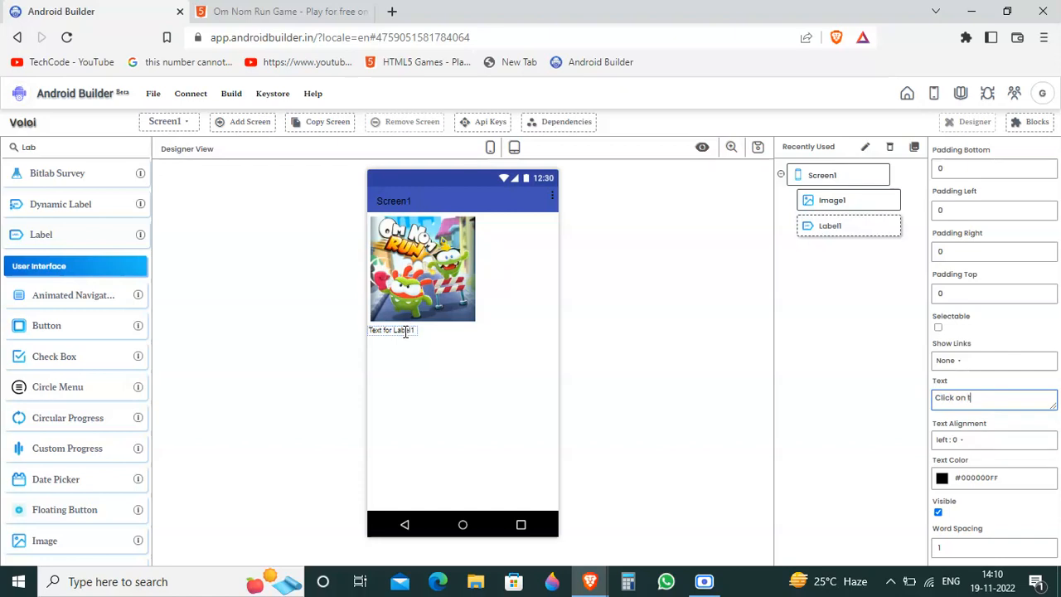
{"action": "type", "text": "he start but"}
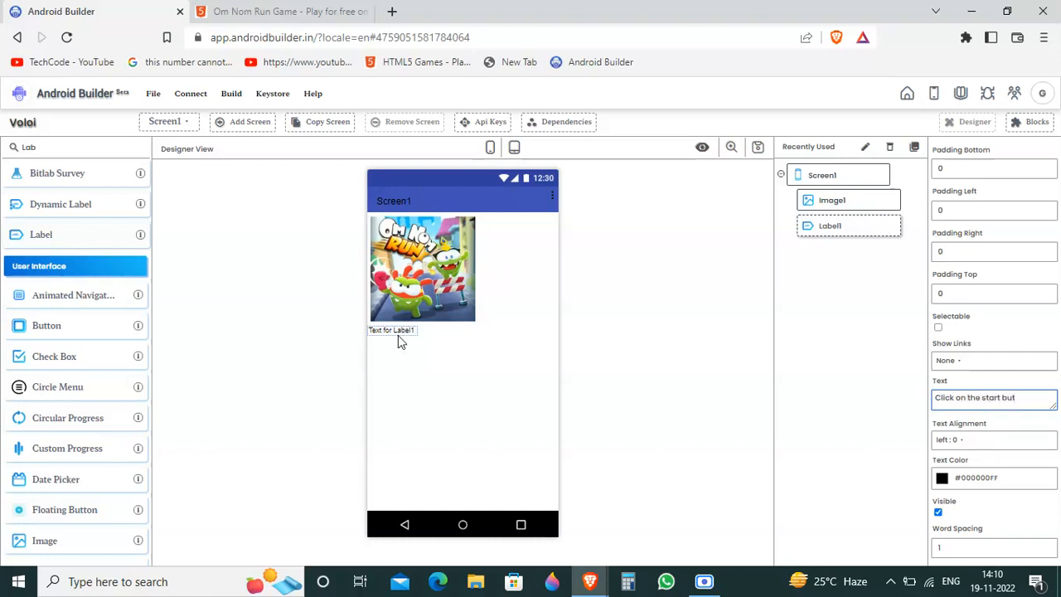
{"action": "type", "text": "ton to"}
{"action": "left_click", "coordinate": [398, 336]}
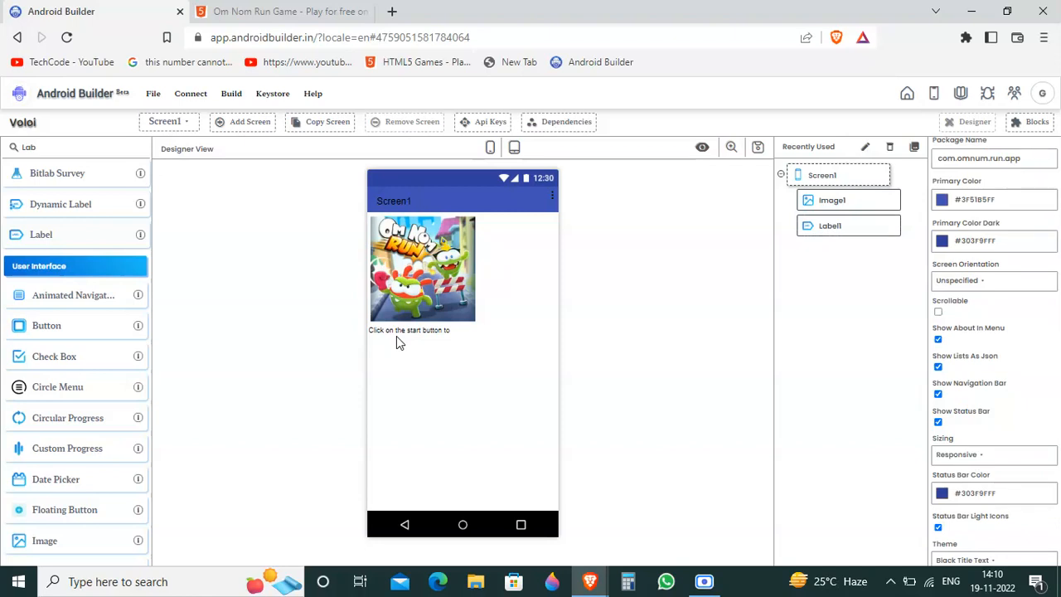
Step: Change the label's text to "Click on the button to start the game." and move the label above the image
{"action": "double_click", "coordinate": [1022, 533]}
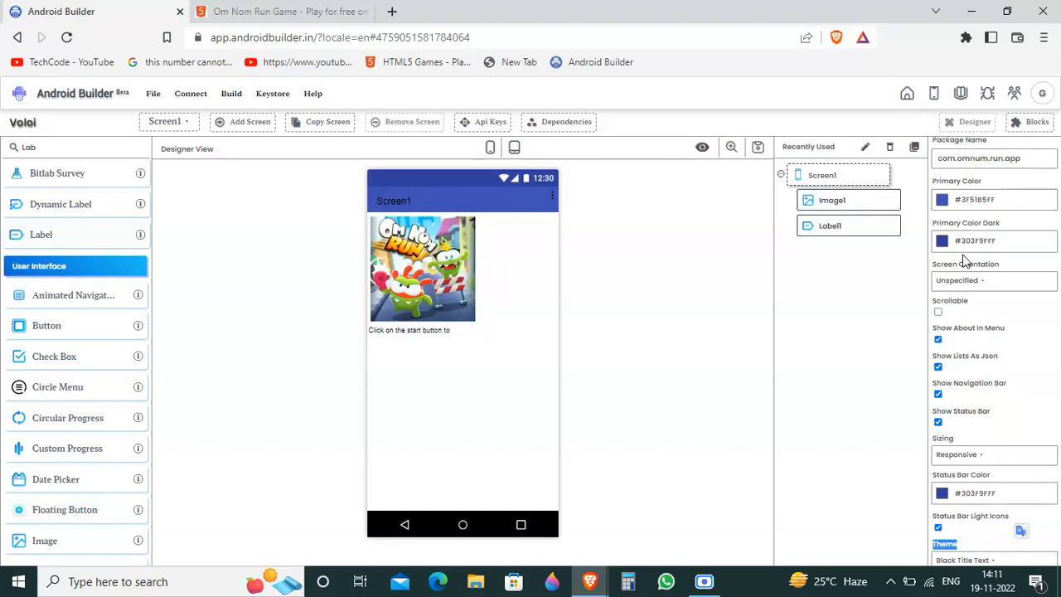
{"action": "left_click", "coordinate": [851, 230]}
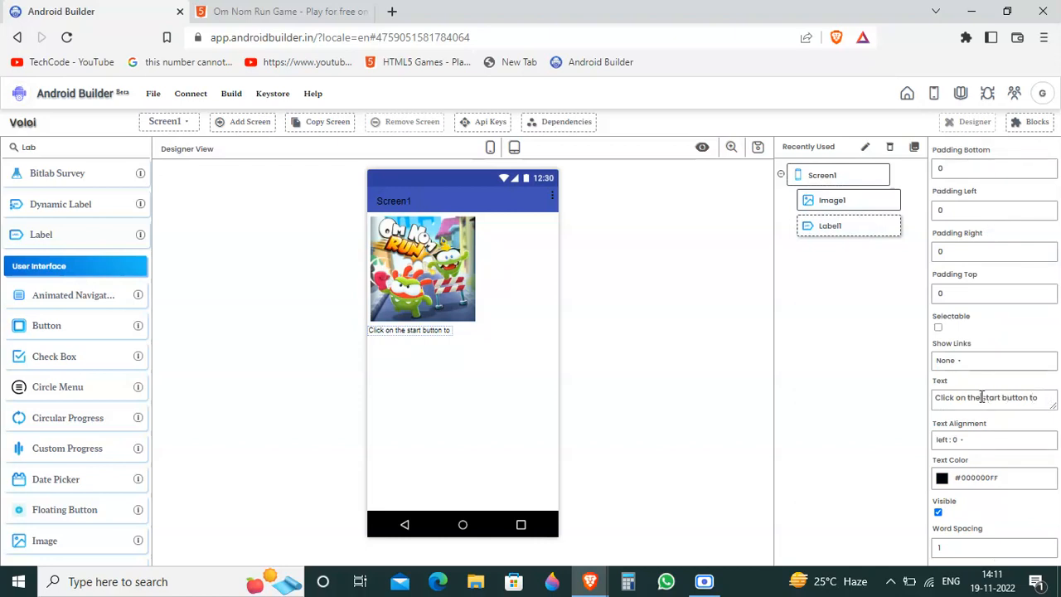
{"action": "left_click_drag", "start_coordinate": [981, 397], "coordinate": [1001, 397]}
{"action": "key", "text": "BackSpace"}
{"action": "key", "text": "BackSpace"}
{"action": "left_click", "coordinate": [1037, 403]}
{"action": "type", "text": "game."}
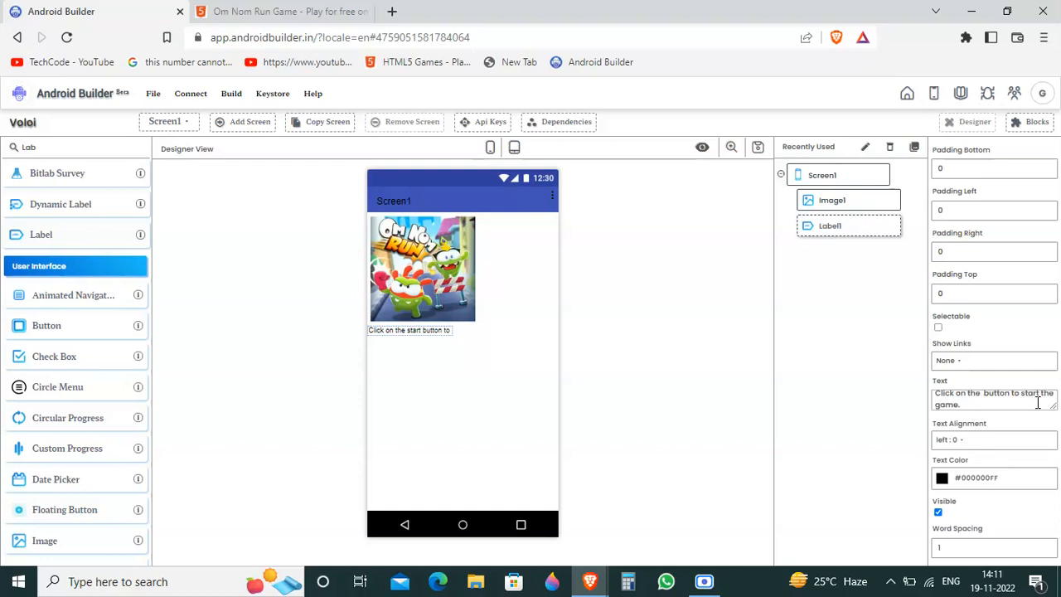
{"action": "left_click", "coordinate": [811, 359]}
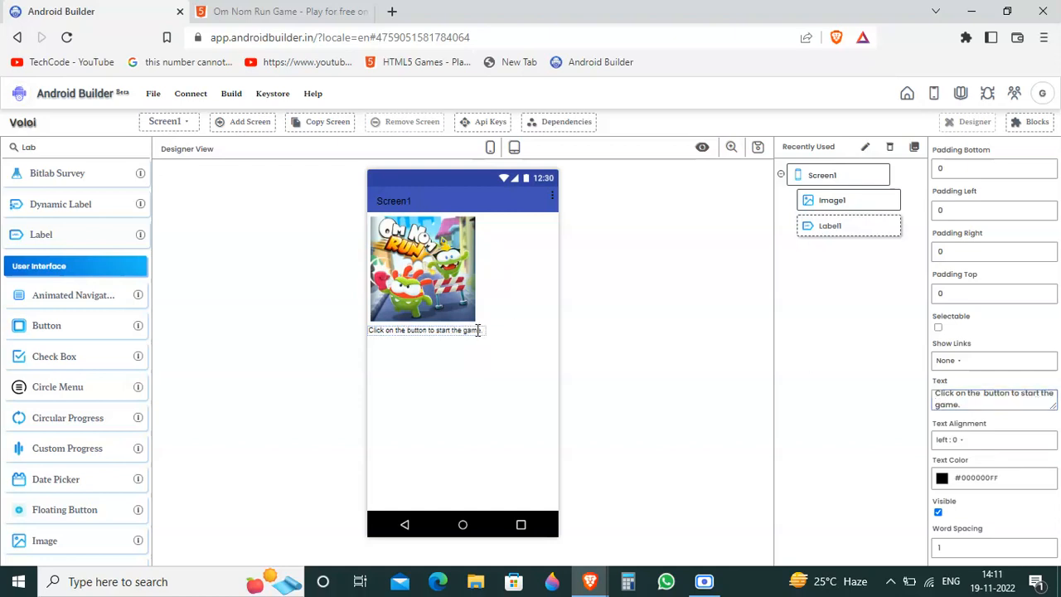
{"action": "left_click_drag", "start_coordinate": [477, 331], "coordinate": [473, 218]}
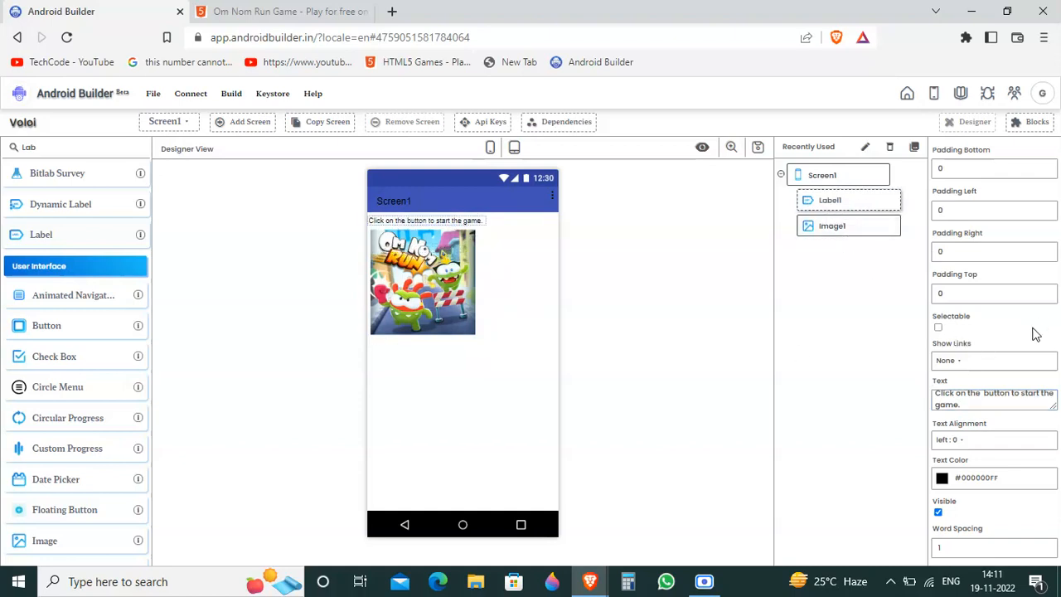
{"action": "scroll", "coordinate": [1035, 334], "scroll_direction": "up", "scroll_amount": 8}
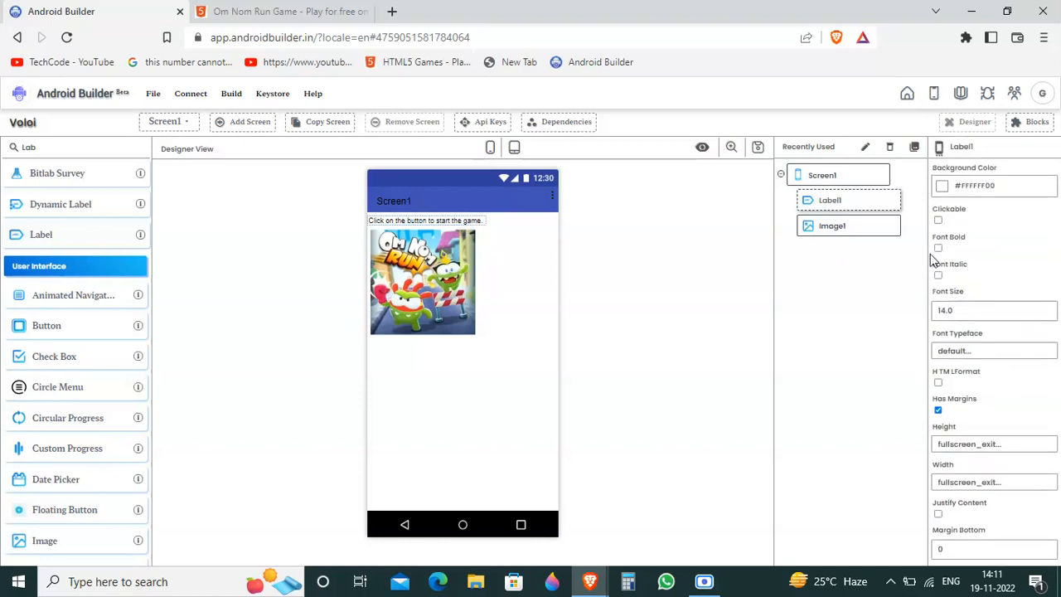
Step: Make the label's text bold and italic, set its font size to 19.09 and enable Justify Content
{"action": "left_click", "coordinate": [939, 248]}
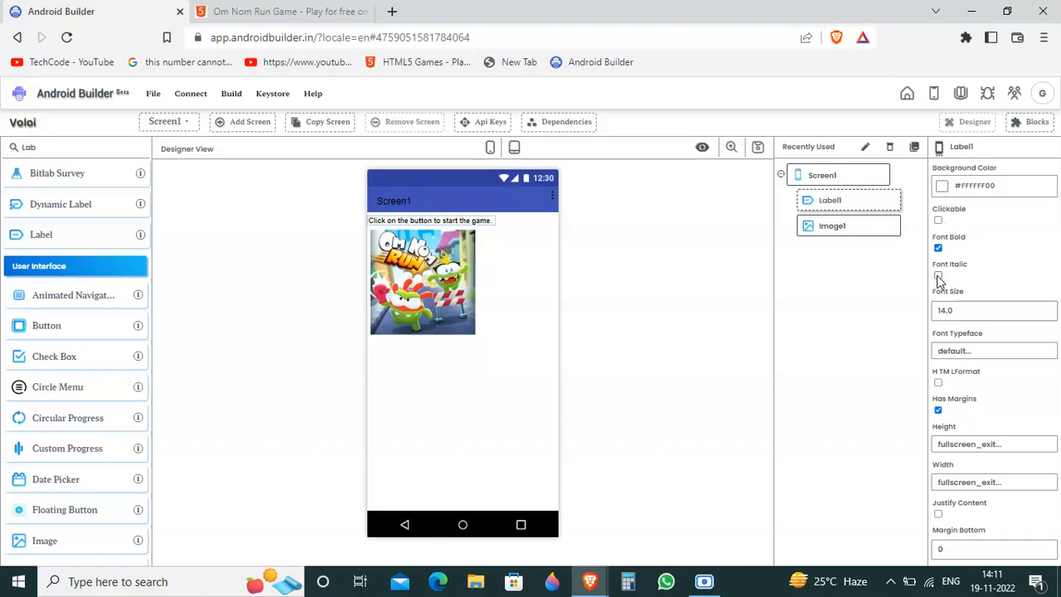
{"action": "left_click", "coordinate": [938, 277]}
{"action": "left_click_drag", "start_coordinate": [967, 310], "coordinate": [928, 310]}
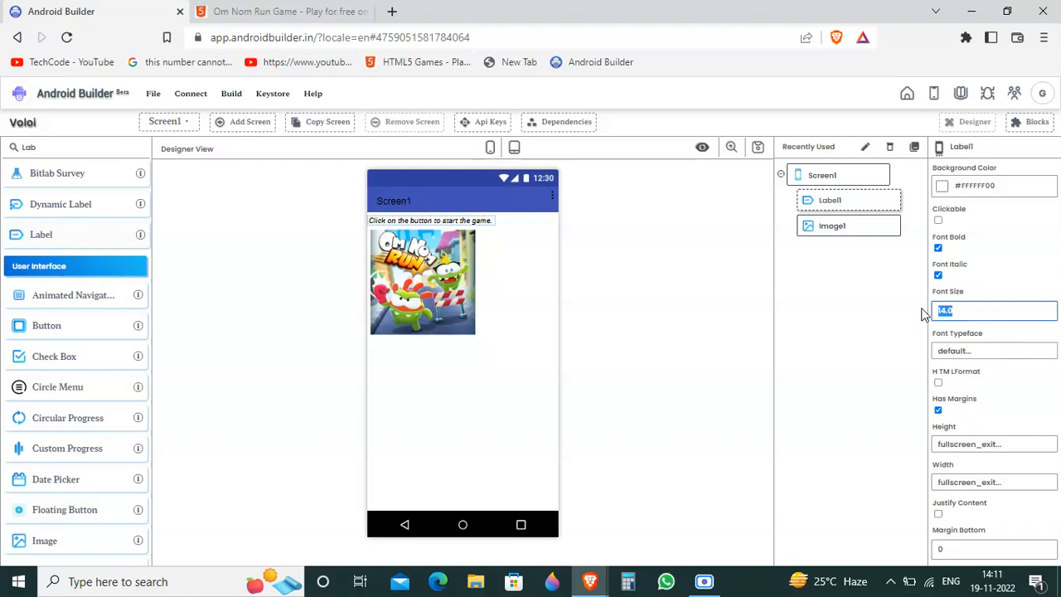
{"action": "type", "text": "9"}
{"action": "left_click", "coordinate": [838, 301]}
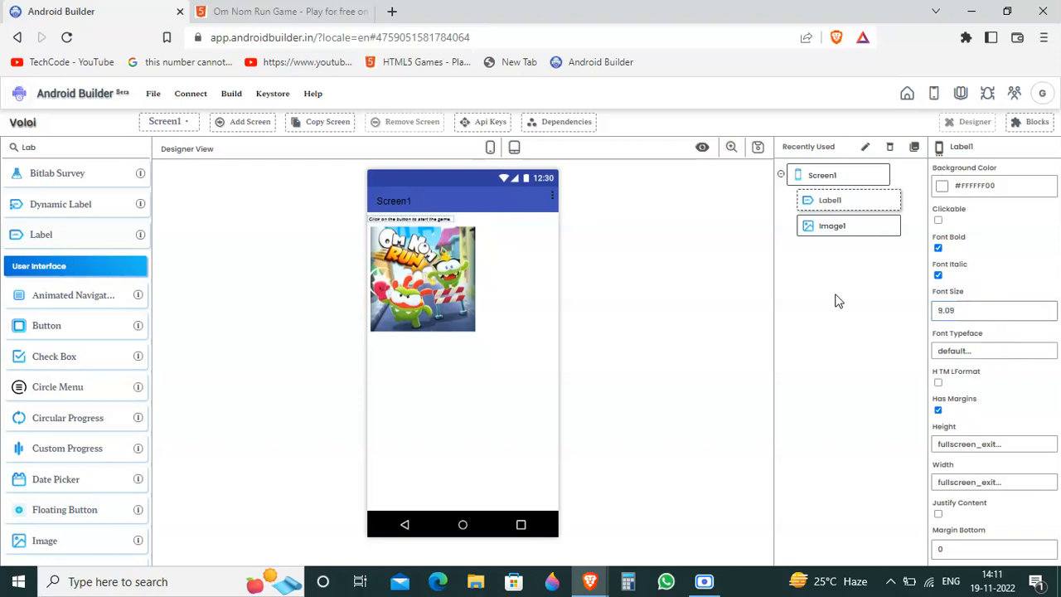
{"action": "left_click_drag", "start_coordinate": [1015, 315], "coordinate": [888, 312]}
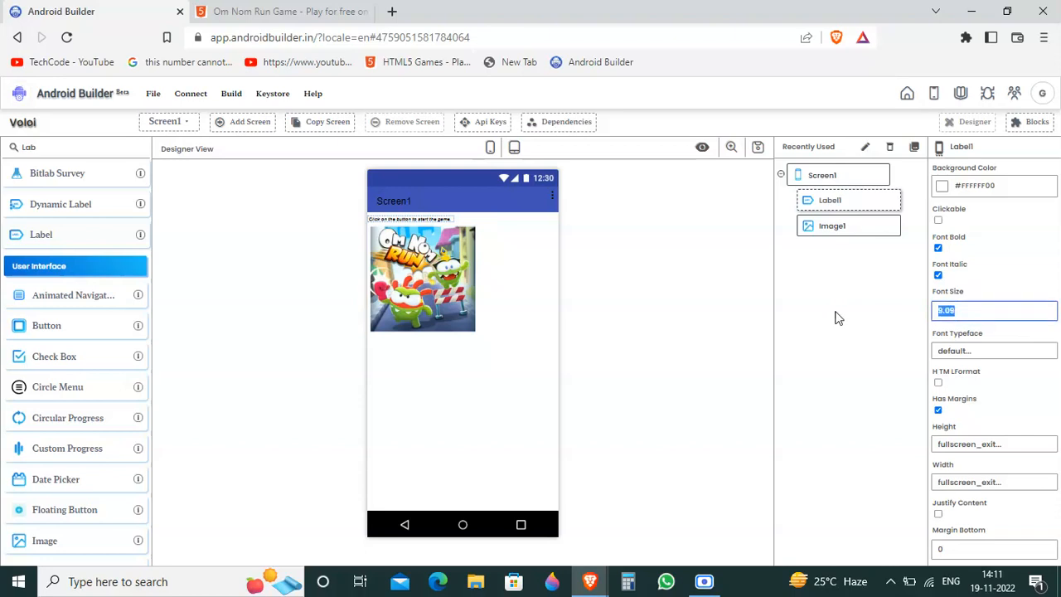
{"action": "type", "text": "1"}
{"action": "left_click", "coordinate": [835, 318]}
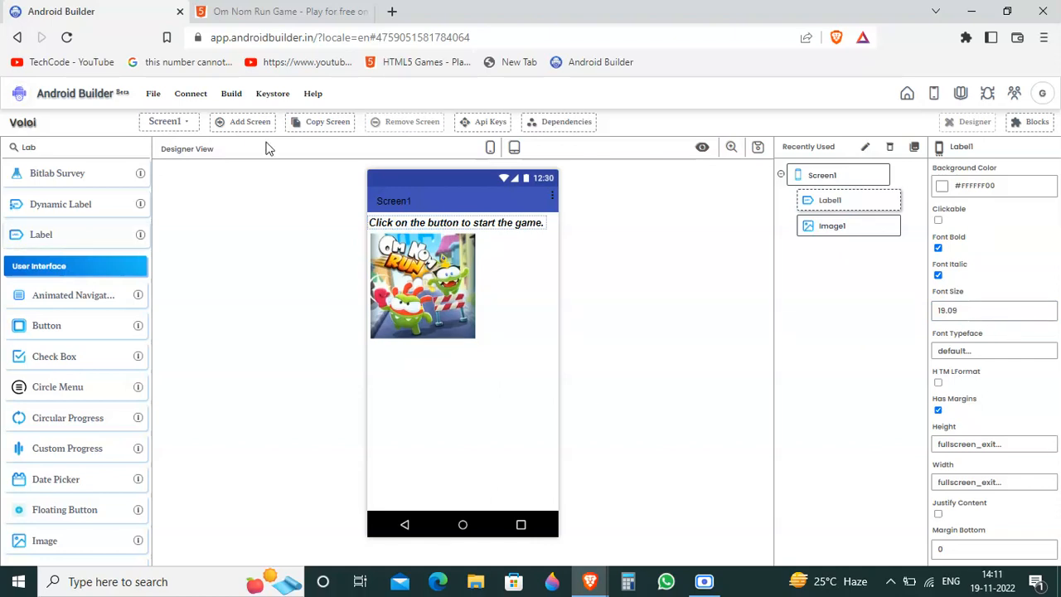
{"action": "left_click", "coordinate": [939, 514]}
Step: Search the components for "butt" and add a Button below the game image on Screen1
{"action": "left_click_drag", "start_coordinate": [148, 145], "coordinate": [4, 159]}
{"action": "type", "text": "butt"}
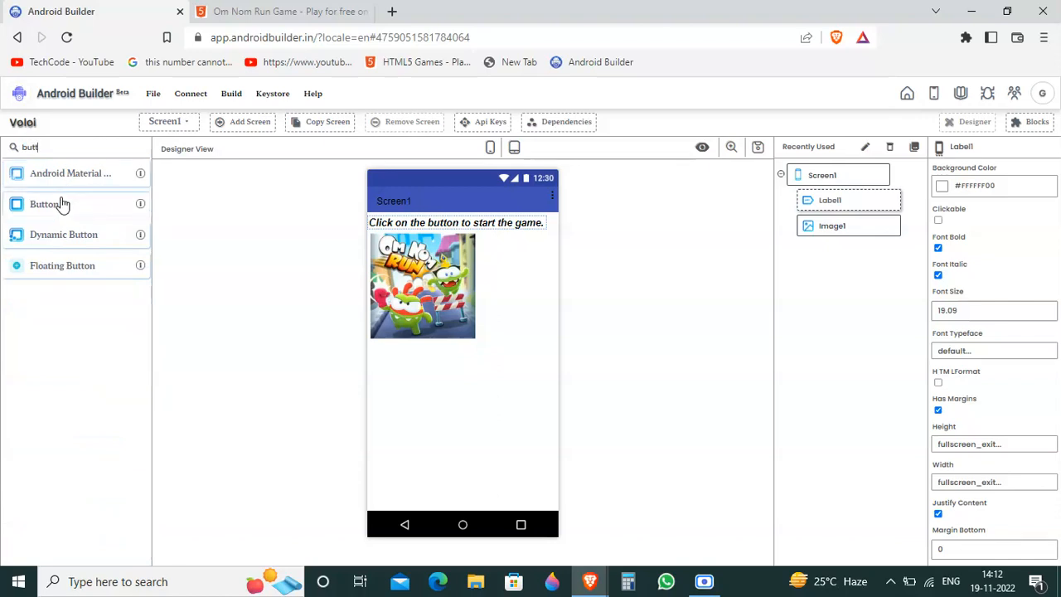
{"action": "left_click_drag", "start_coordinate": [62, 204], "coordinate": [512, 439]}
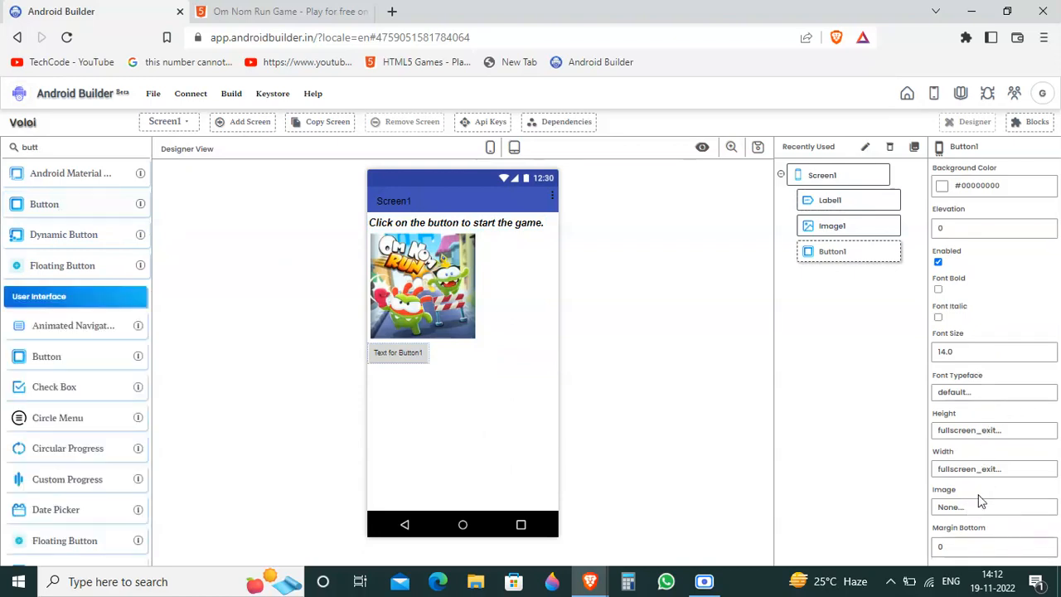
{"action": "scroll", "coordinate": [979, 500], "scroll_direction": "down", "scroll_amount": 10}
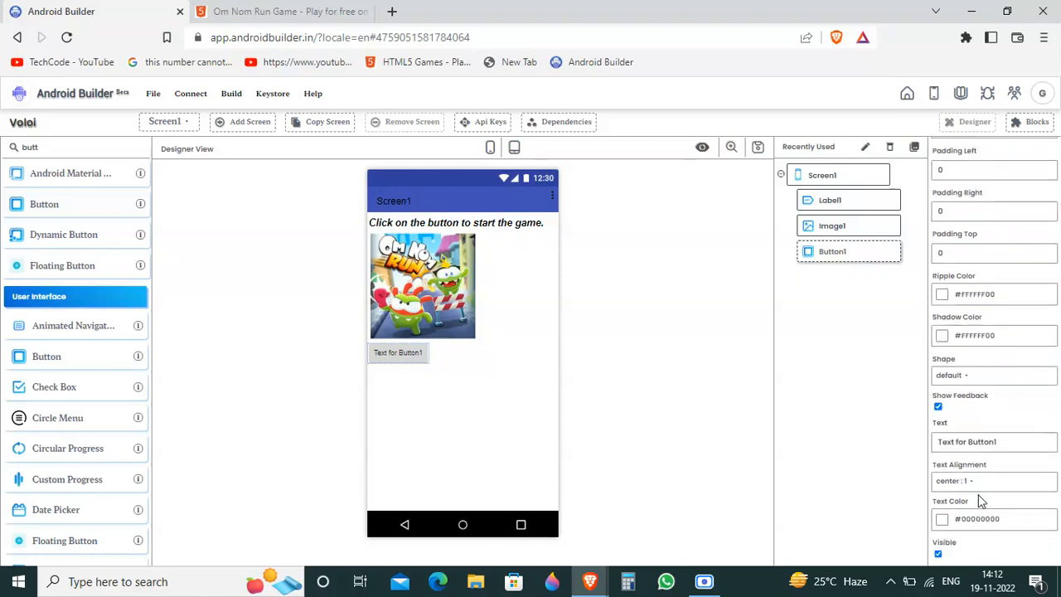
Step: Open Google in a new browser tab and search for images of "start image"
{"action": "left_click", "coordinate": [390, 8]}
{"action": "type", "text": "google.com"}
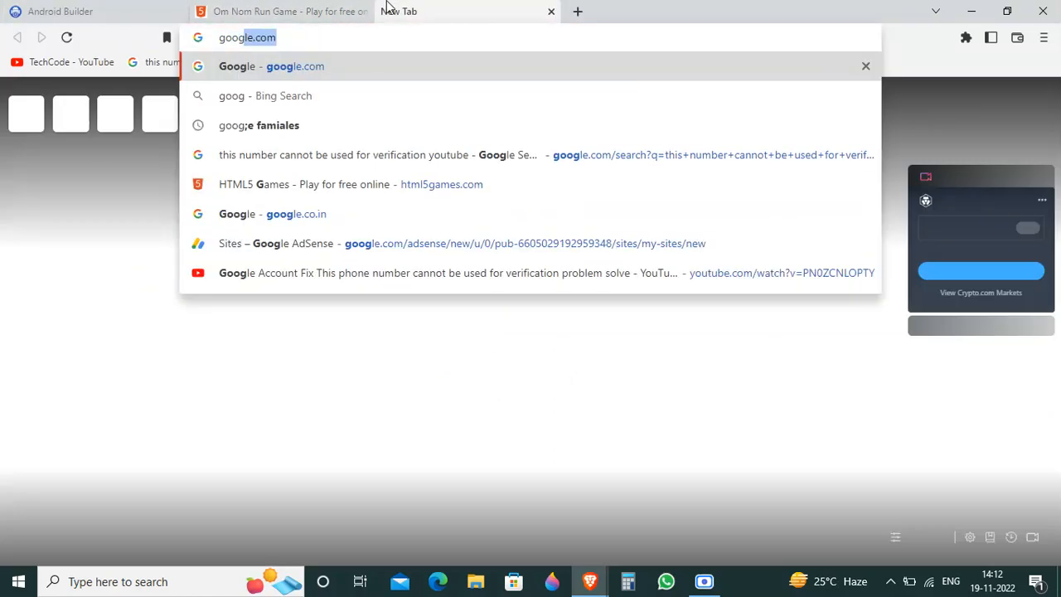
{"action": "key", "text": "Return"}
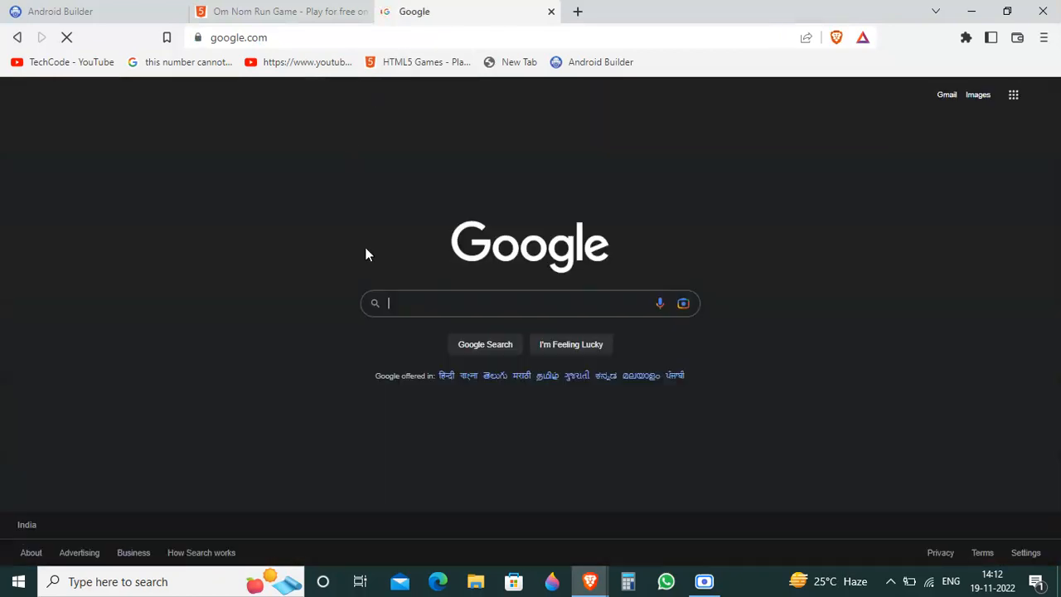
{"action": "left_click", "coordinate": [422, 309]}
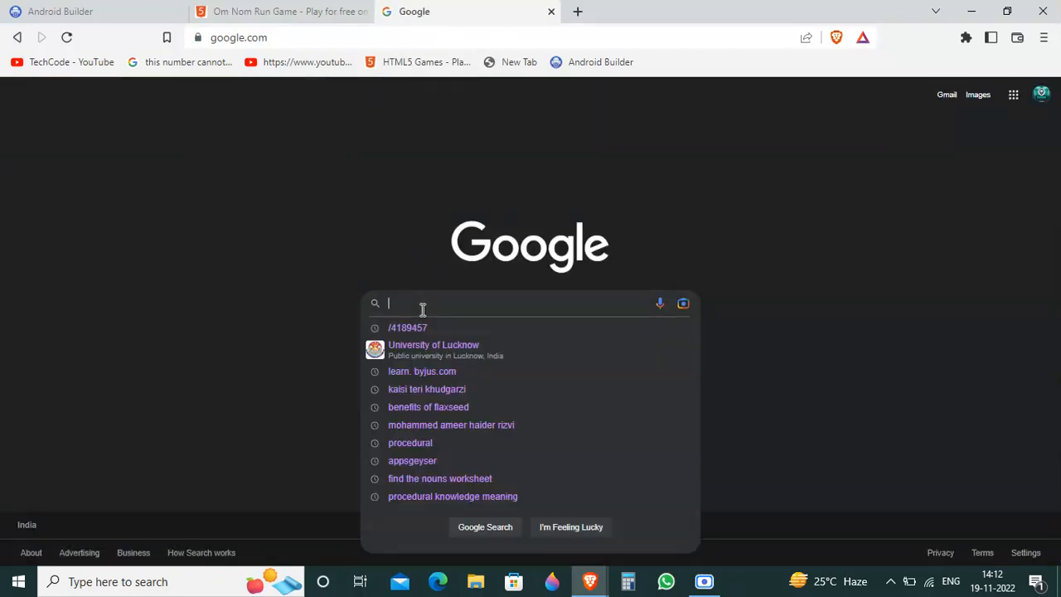
{"action": "key", "text": "BackSpace"}
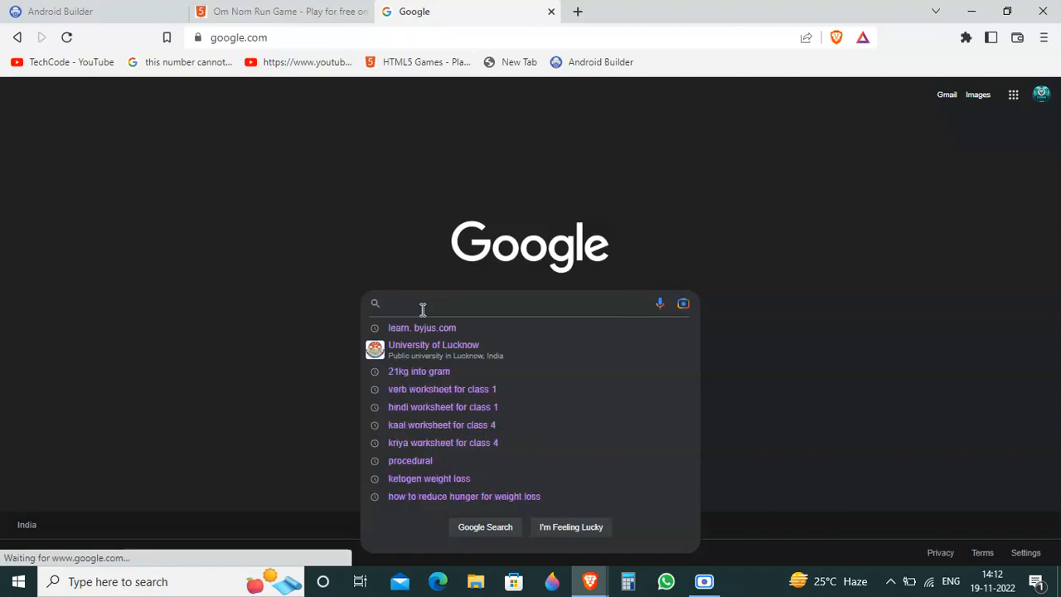
{"action": "type", "text": "start"}
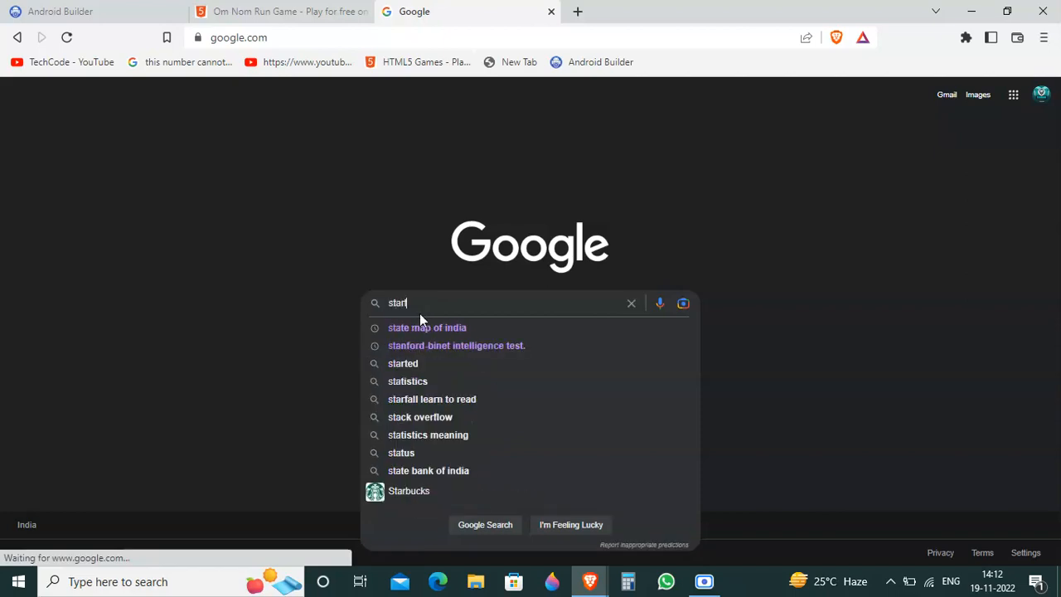
{"action": "type", "text": " image"}
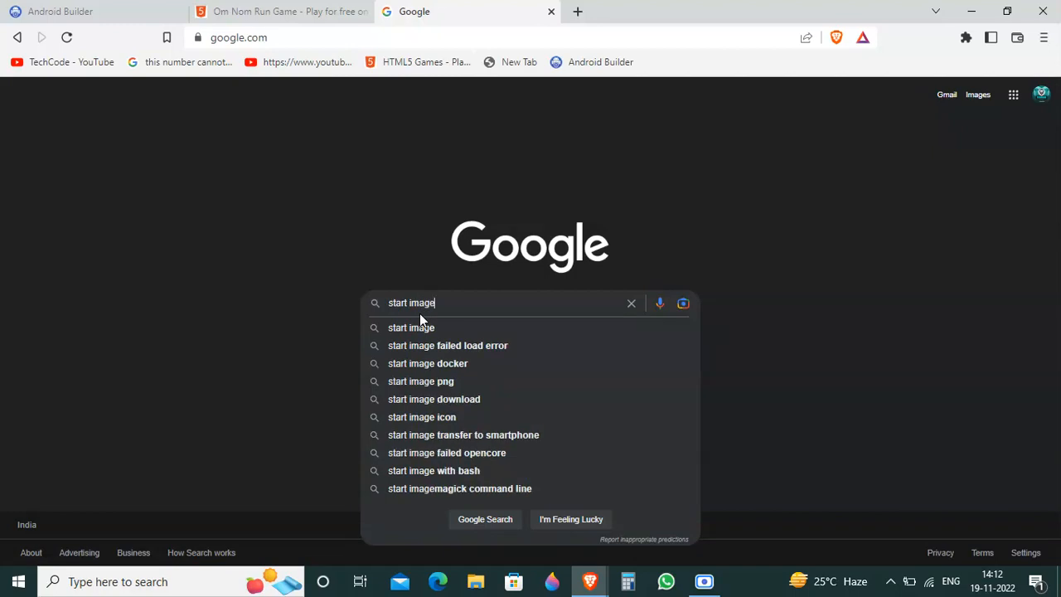
{"action": "key", "text": "Return"}
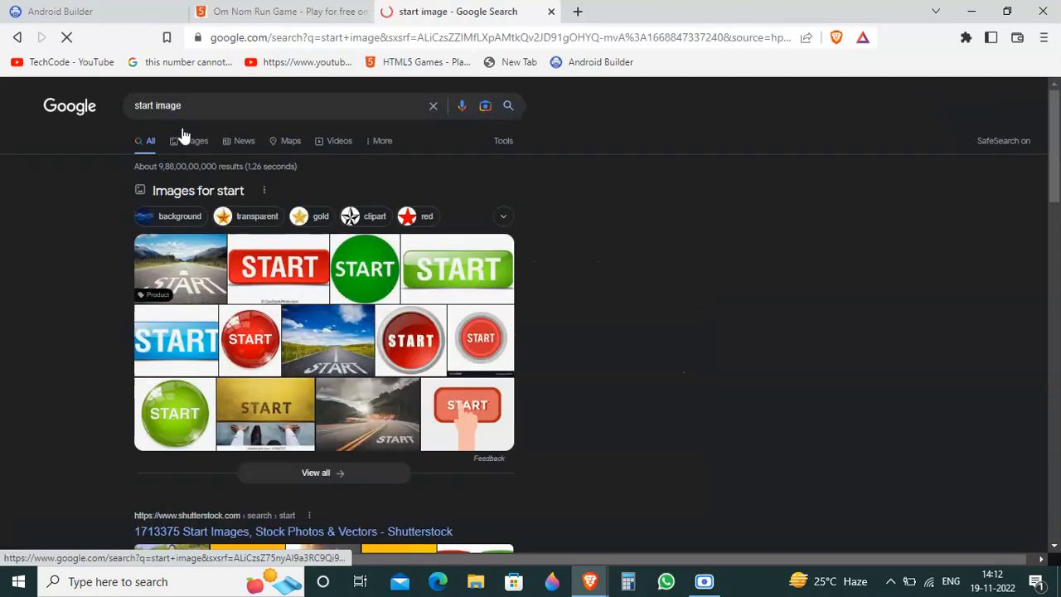
{"action": "left_click", "coordinate": [183, 135]}
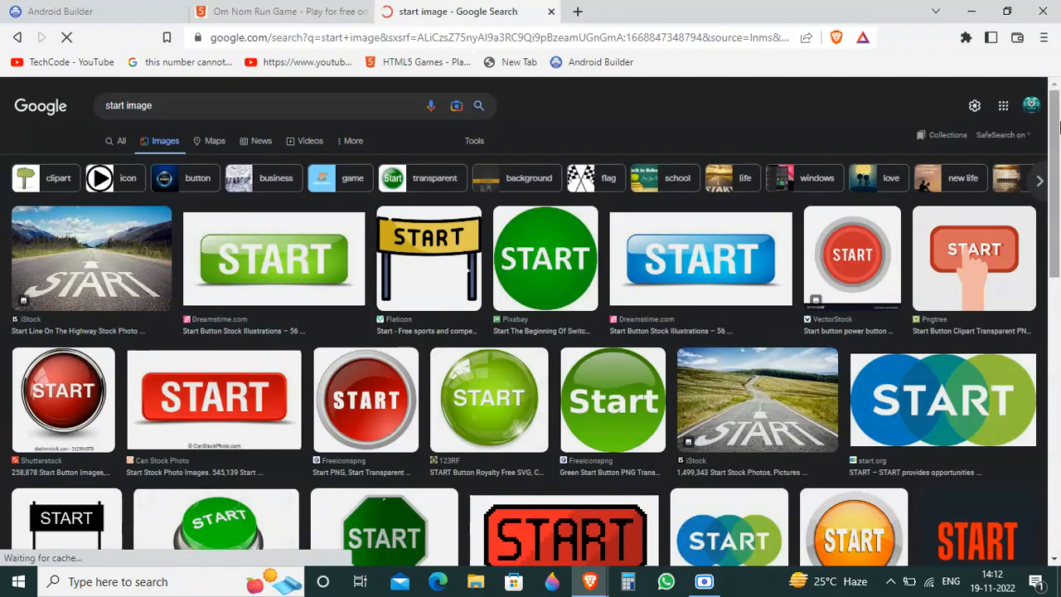
Step: Save the turquoise pixel-style START button picture from PNGitem as a PNG image in the TechCode folder
{"action": "scroll", "coordinate": [1057, 273], "scroll_direction": "down", "scroll_amount": 5}
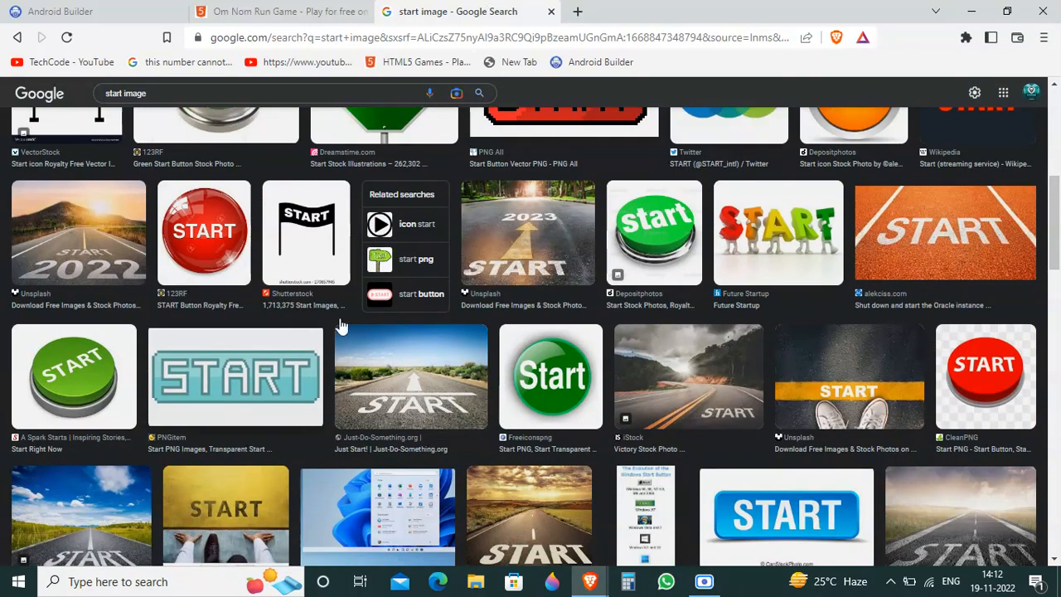
{"action": "left_click", "coordinate": [231, 380]}
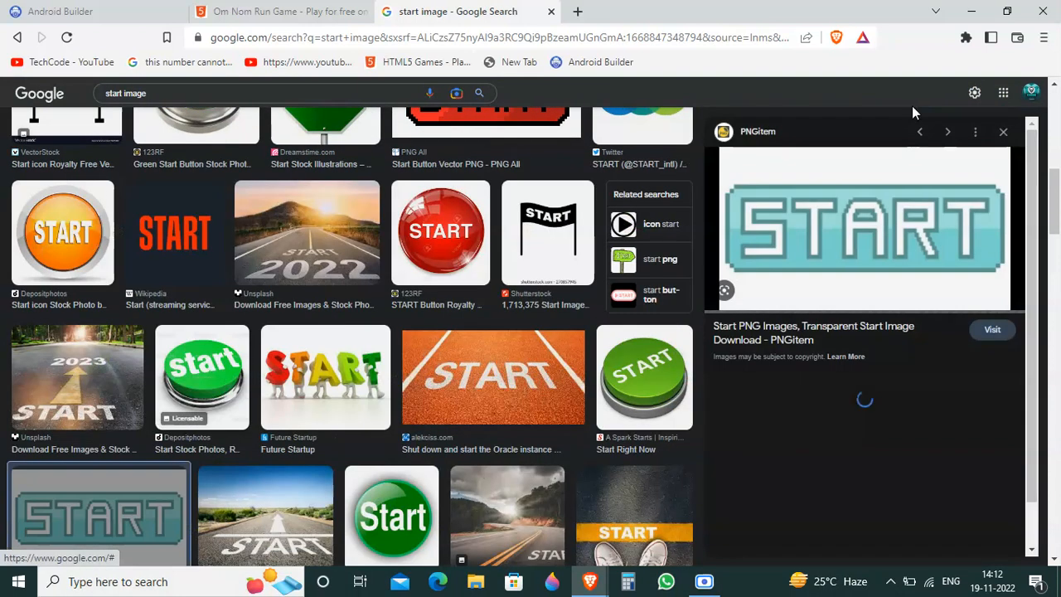
{"action": "right_click", "coordinate": [790, 219]}
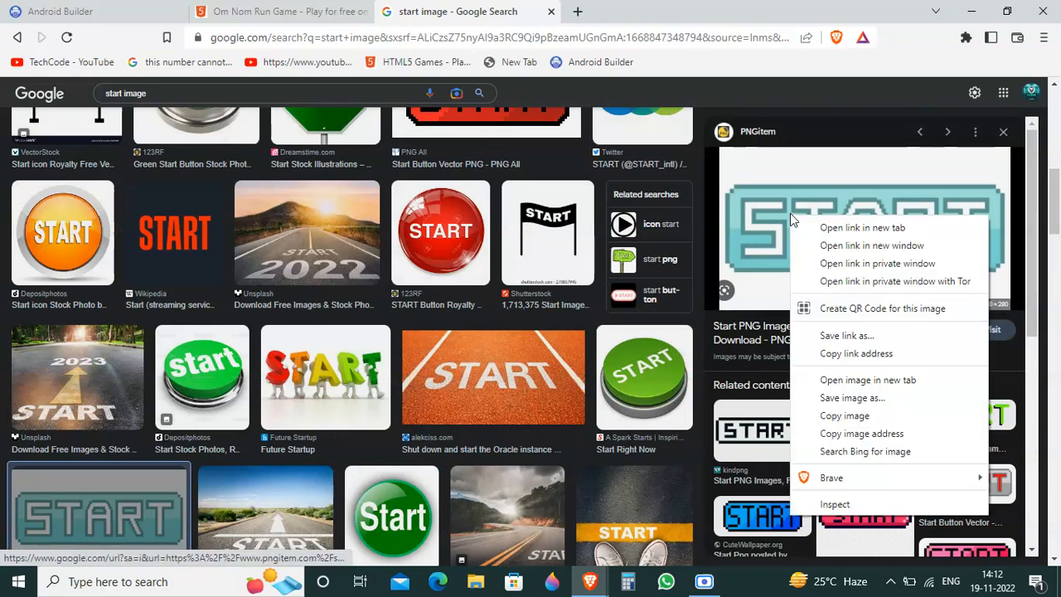
{"action": "left_click", "coordinate": [847, 403]}
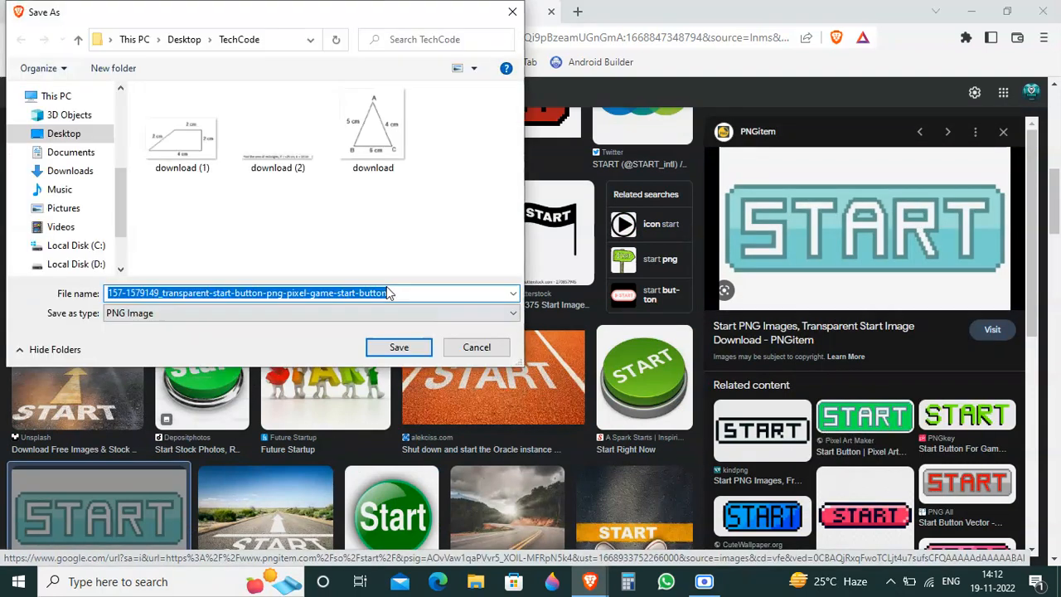
{"action": "left_click", "coordinate": [398, 347]}
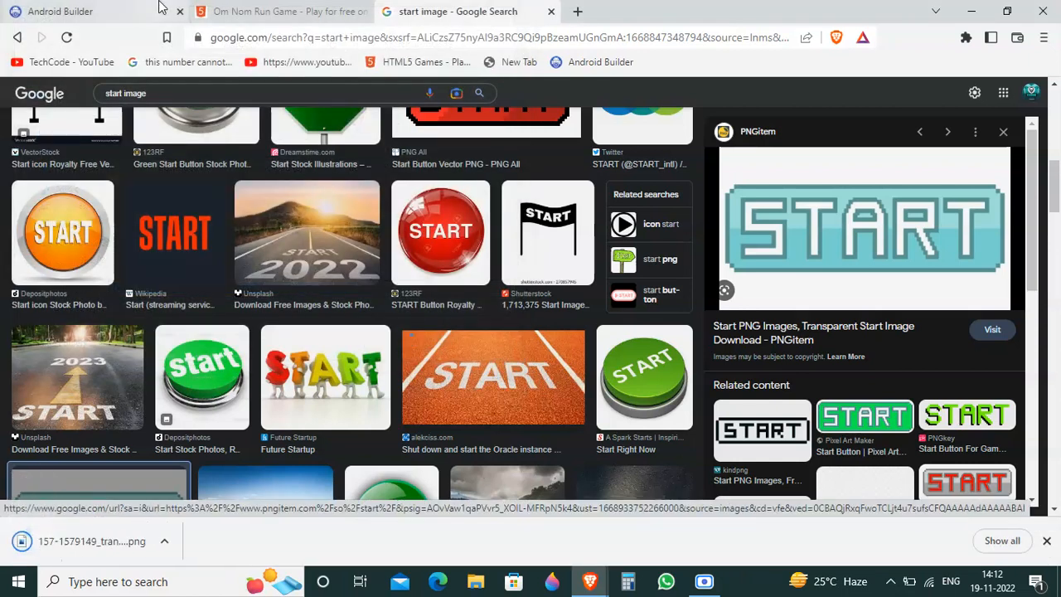
{"action": "left_click", "coordinate": [58, 9]}
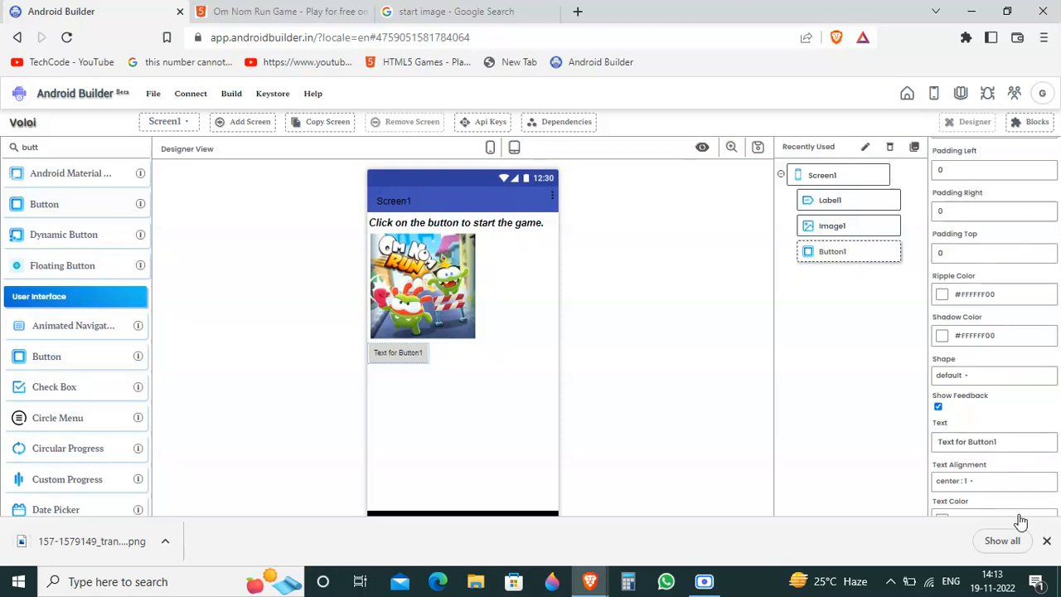
{"action": "left_click_drag", "start_coordinate": [1025, 409], "coordinate": [1019, 260]}
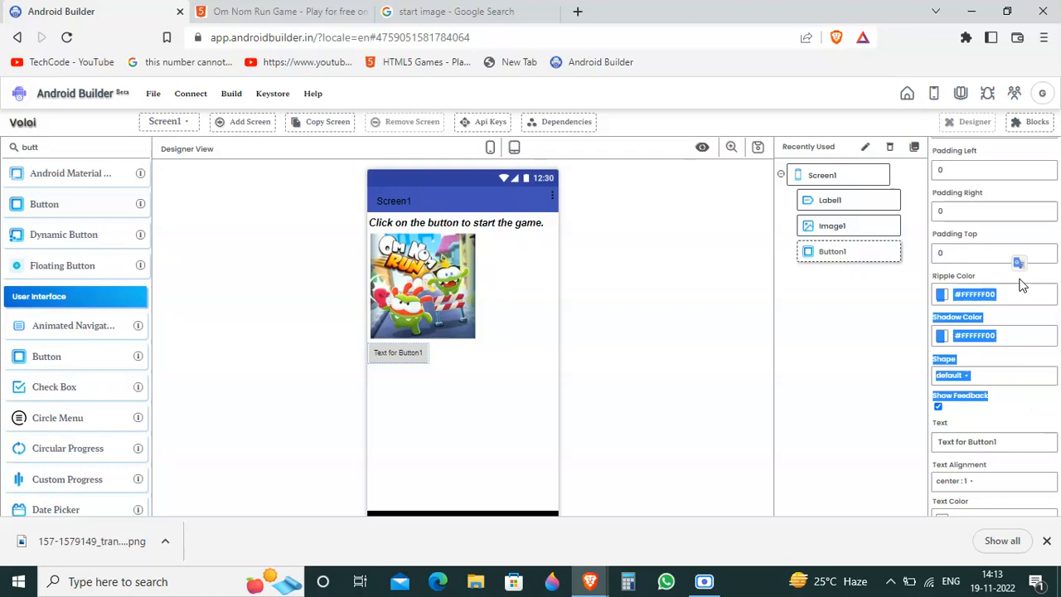
{"action": "left_click", "coordinate": [891, 386]}
{"action": "scroll", "coordinate": [1028, 420], "scroll_direction": "down", "scroll_amount": 1}
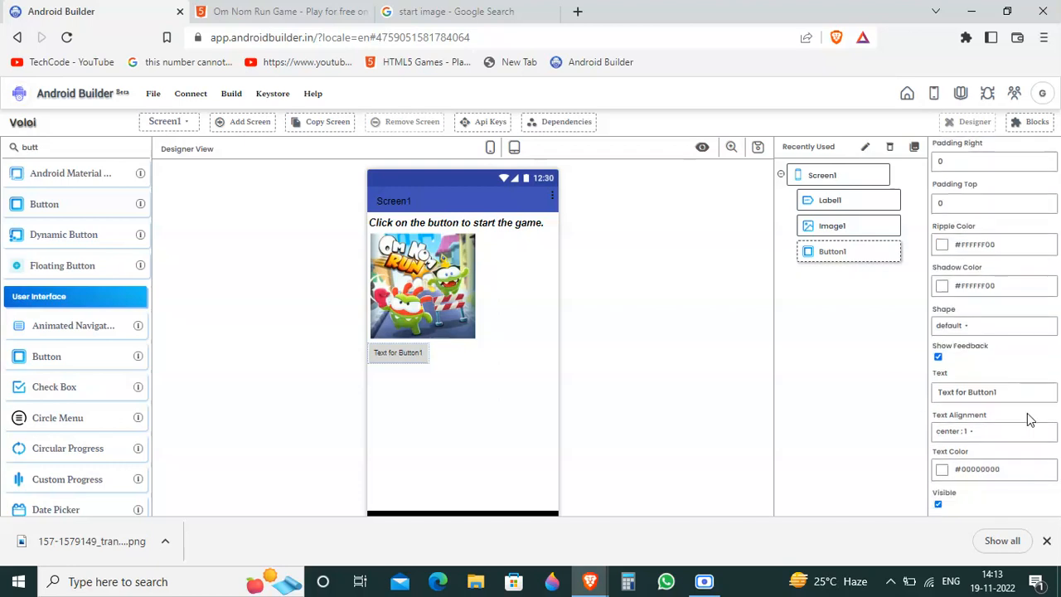
{"action": "left_click", "coordinate": [1046, 541]}
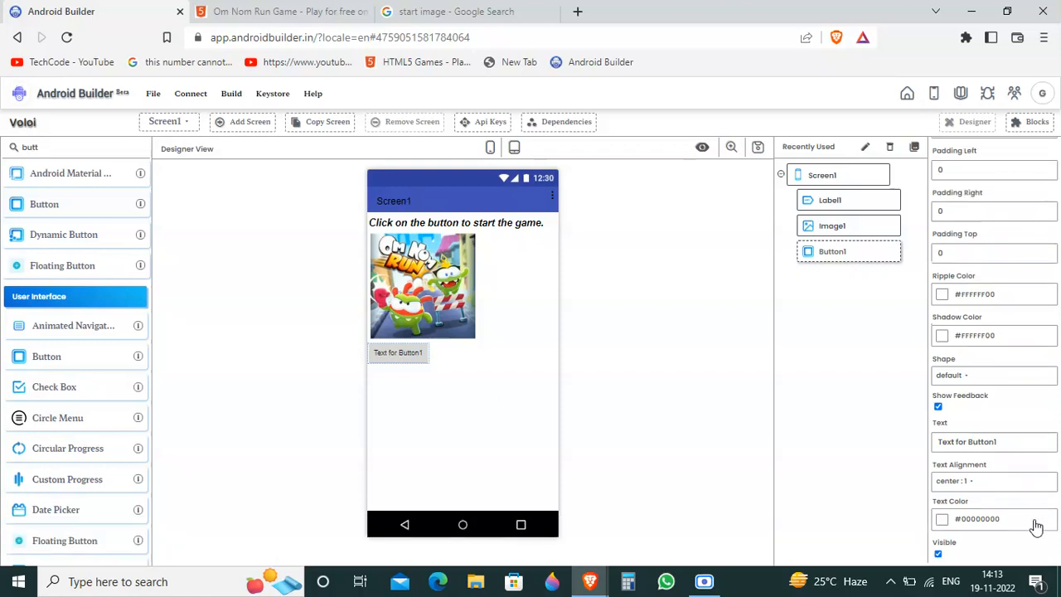
{"action": "scroll", "coordinate": [1013, 535], "scroll_direction": "up", "scroll_amount": 10}
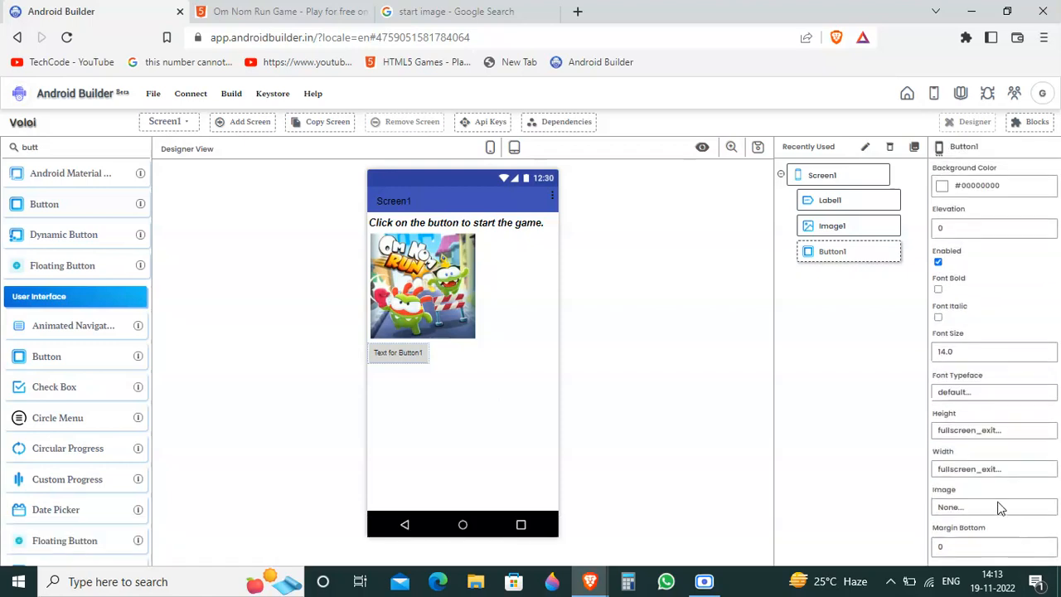
{"action": "left_click", "coordinate": [982, 514]}
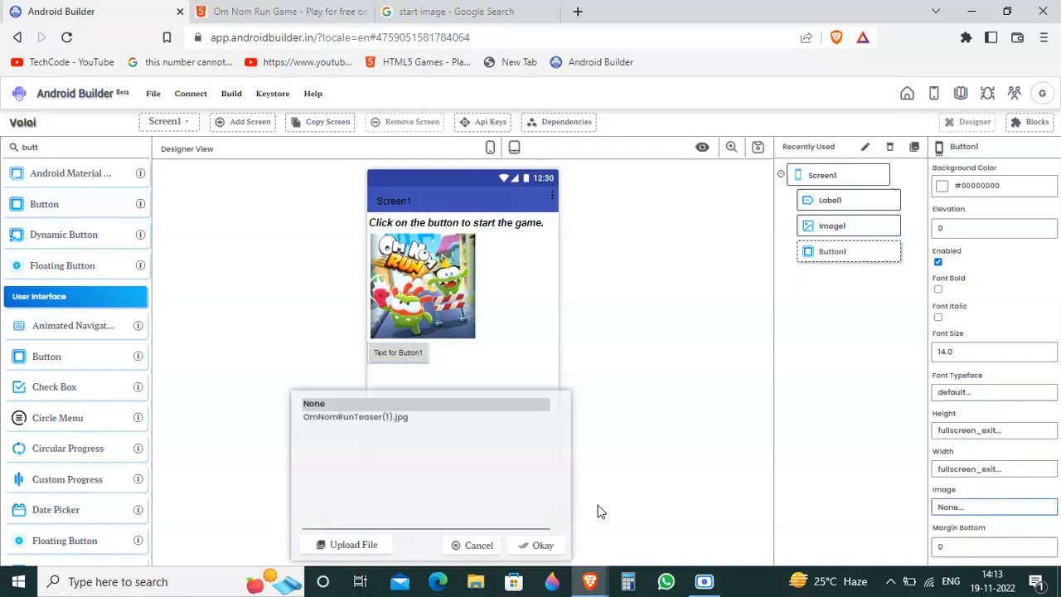
{"action": "left_click", "coordinate": [362, 545]}
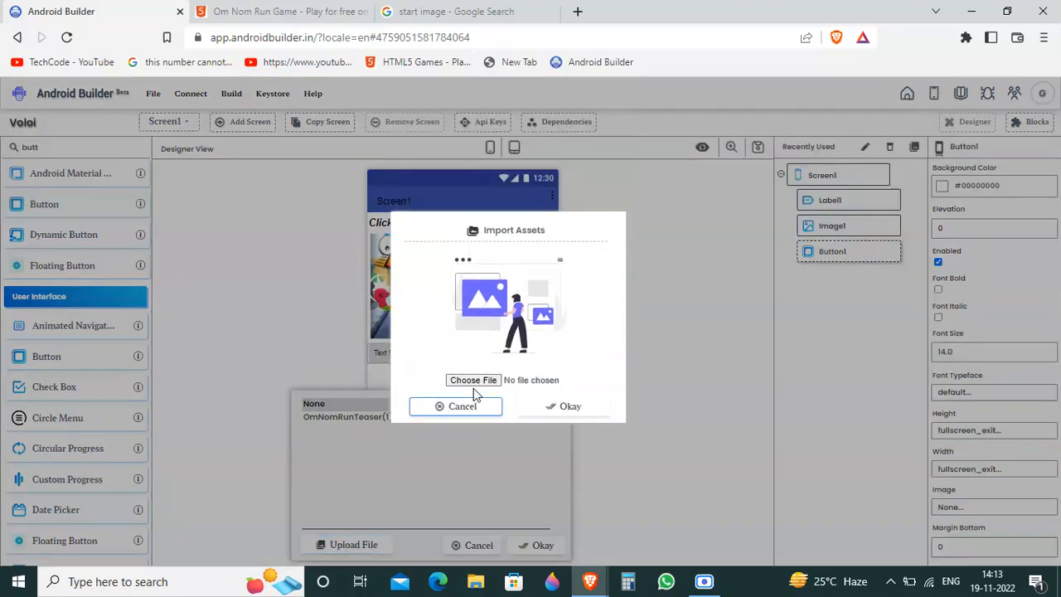
{"action": "left_click", "coordinate": [474, 380]}
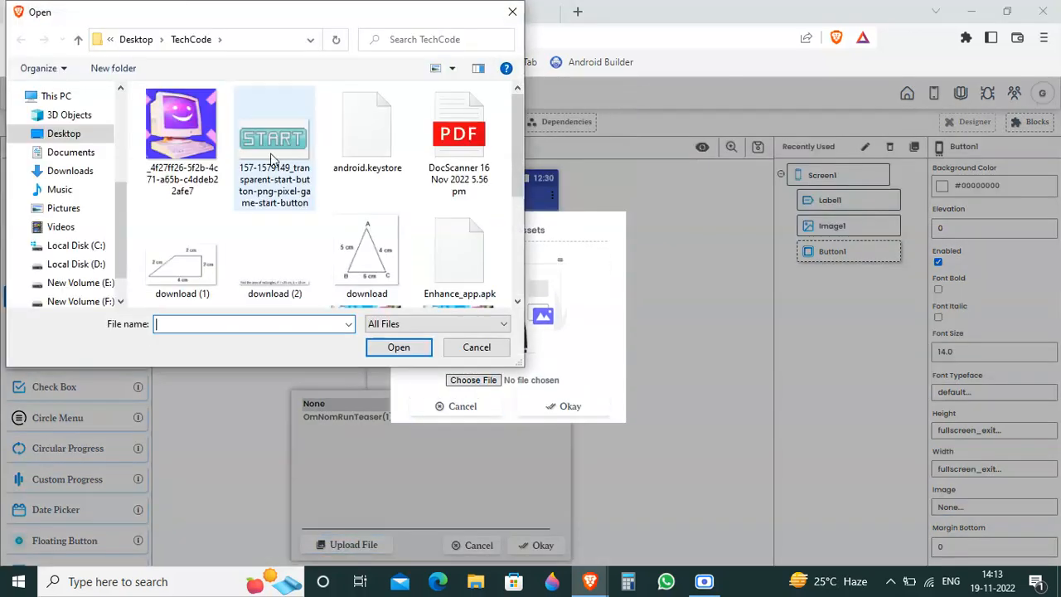
{"action": "left_click", "coordinate": [302, 184]}
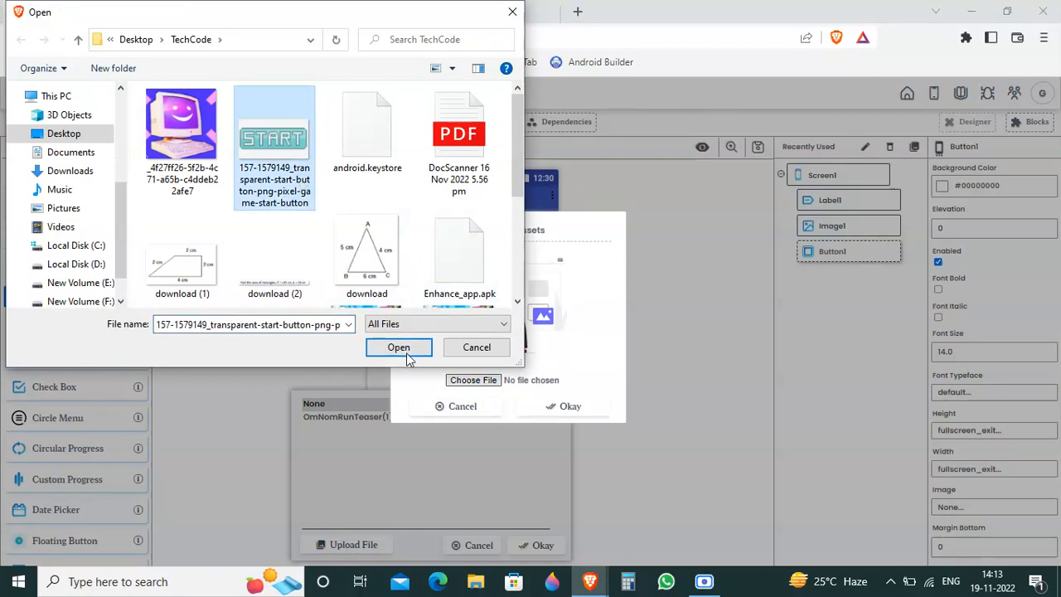
{"action": "left_click", "coordinate": [406, 353]}
{"action": "left_click", "coordinate": [554, 407]}
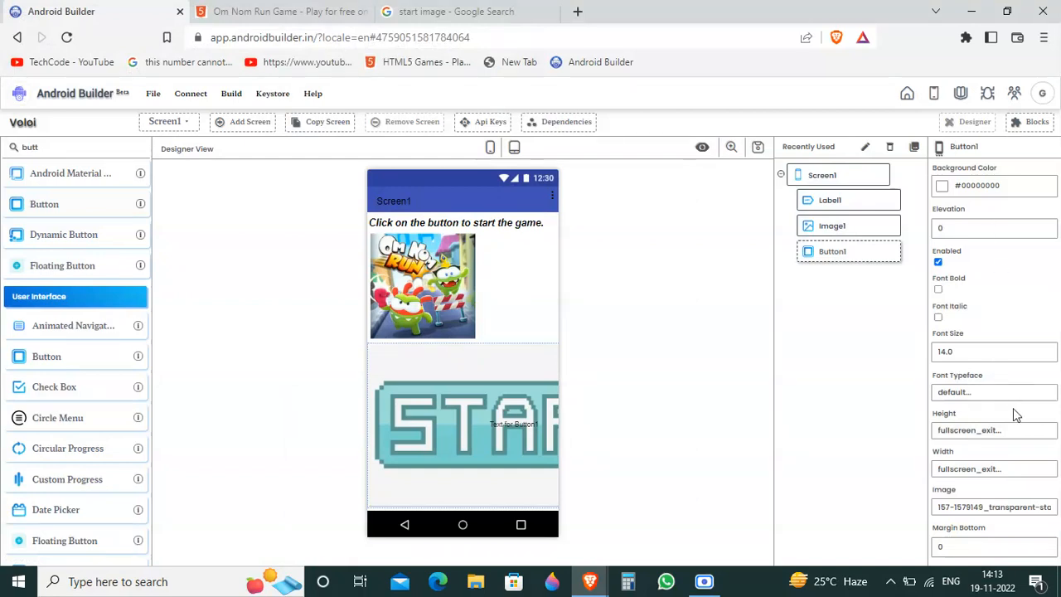
Step: Set the height of Button1 to the fullscreen option
{"action": "left_click", "coordinate": [1009, 430]}
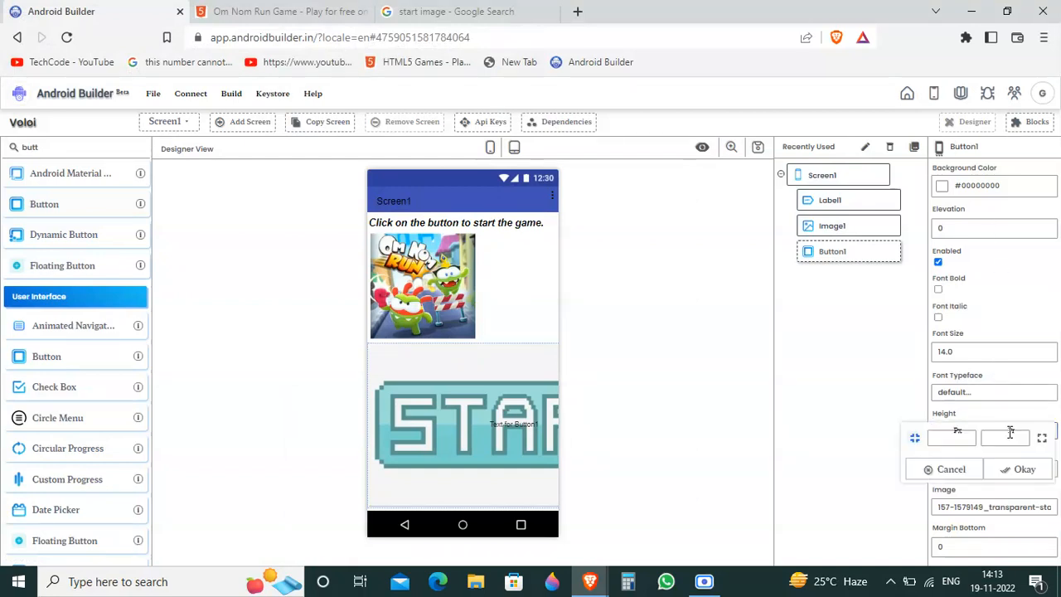
{"action": "left_click", "coordinate": [1042, 438]}
{"action": "left_click", "coordinate": [1026, 469]}
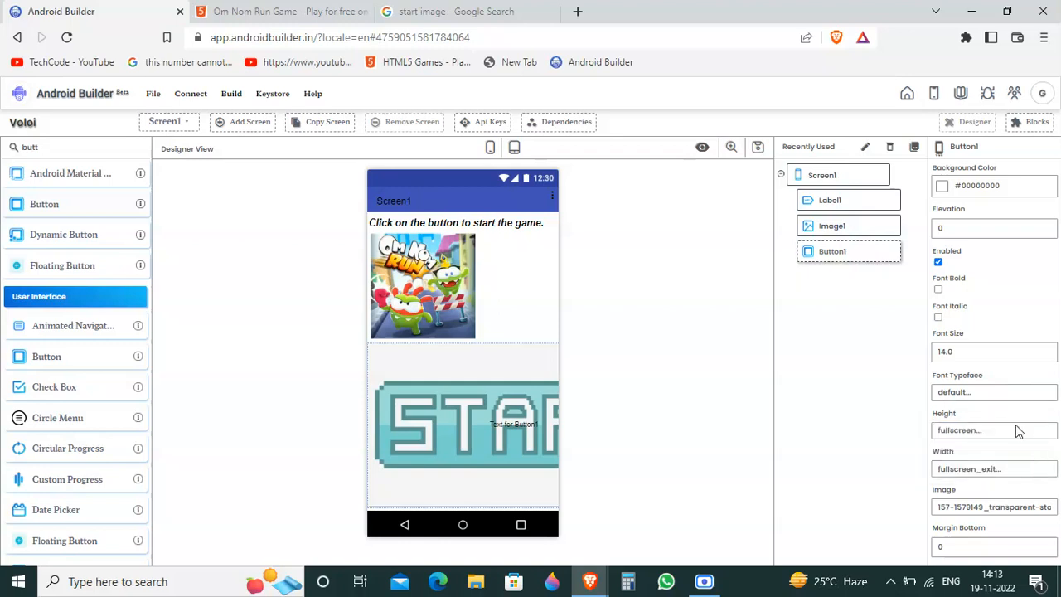
{"action": "left_click", "coordinate": [1015, 430]}
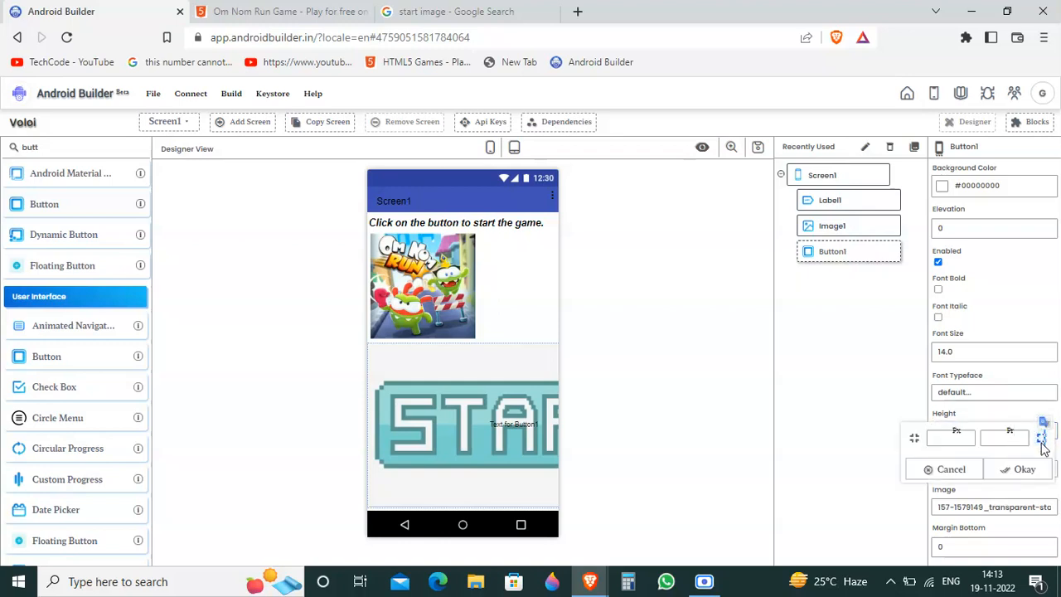
{"action": "left_click", "coordinate": [1042, 470]}
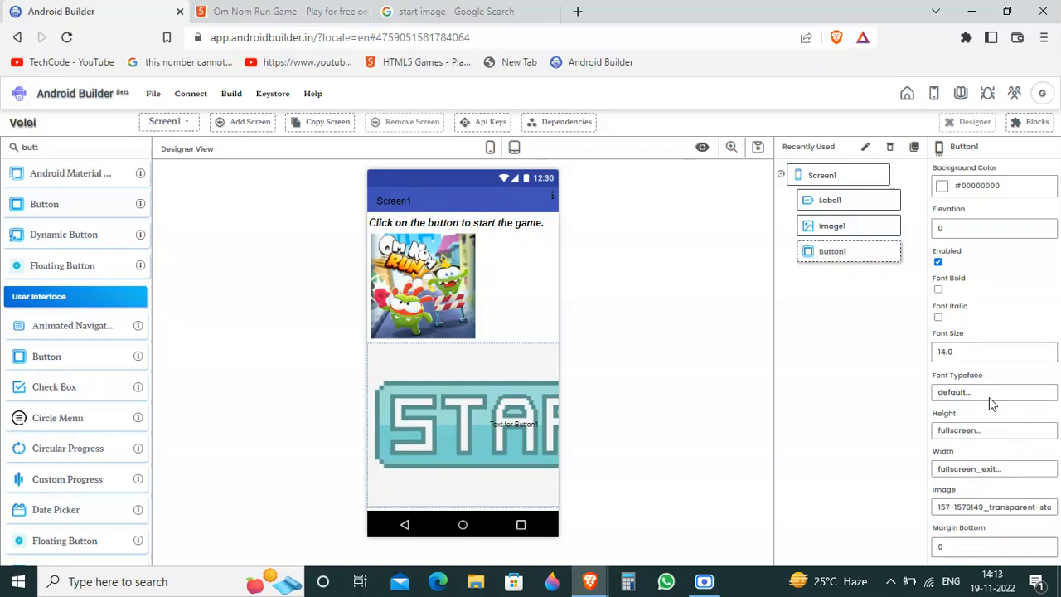
Step: Set the height of Button1 to 180 pixels
{"action": "left_click", "coordinate": [995, 430]}
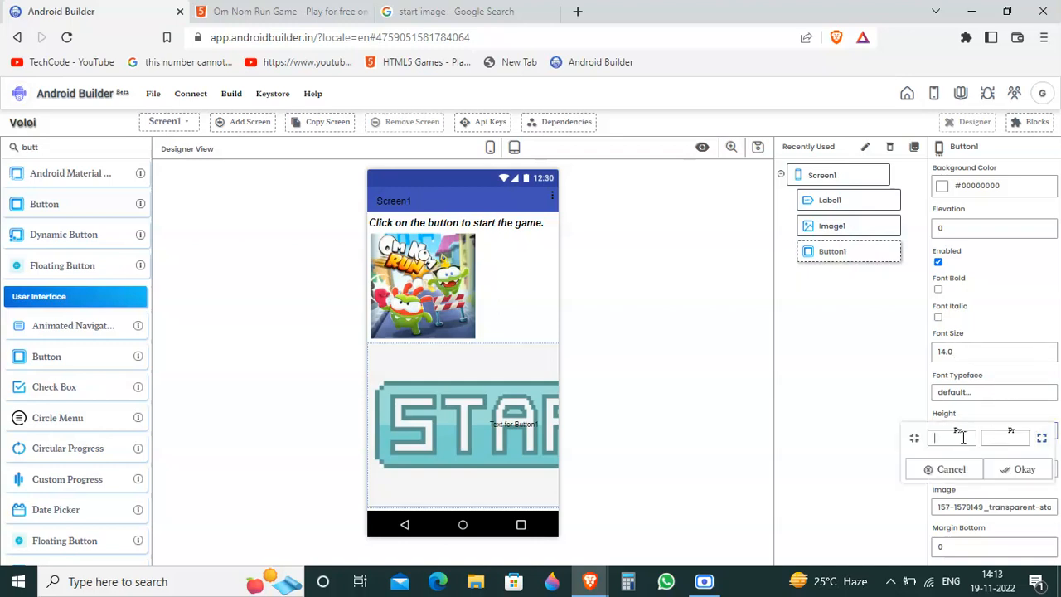
{"action": "type", "text": "180"}
{"action": "left_click", "coordinate": [1003, 467]}
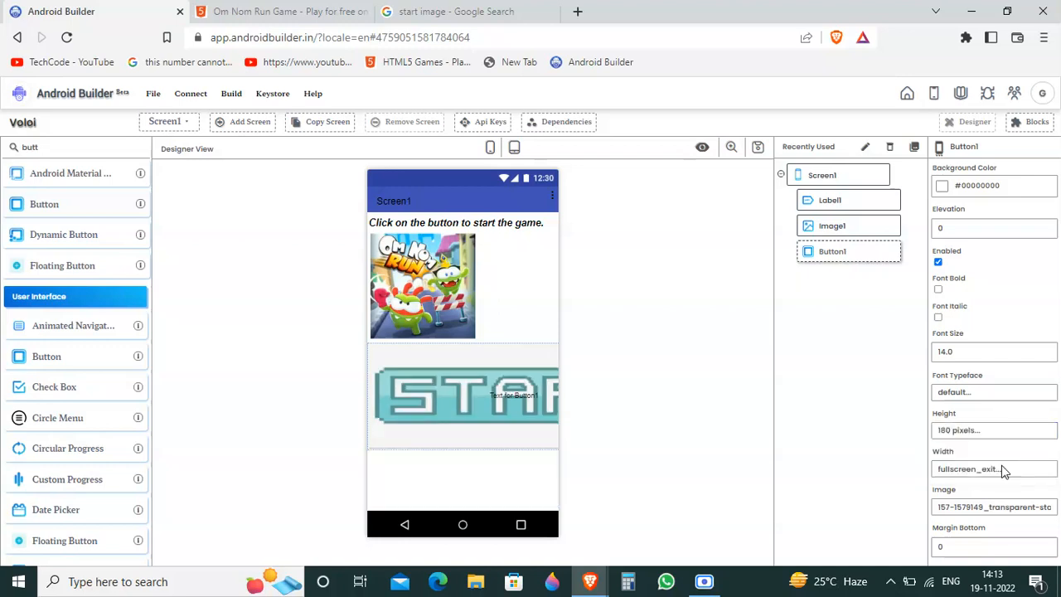
{"action": "left_click", "coordinate": [1003, 431]}
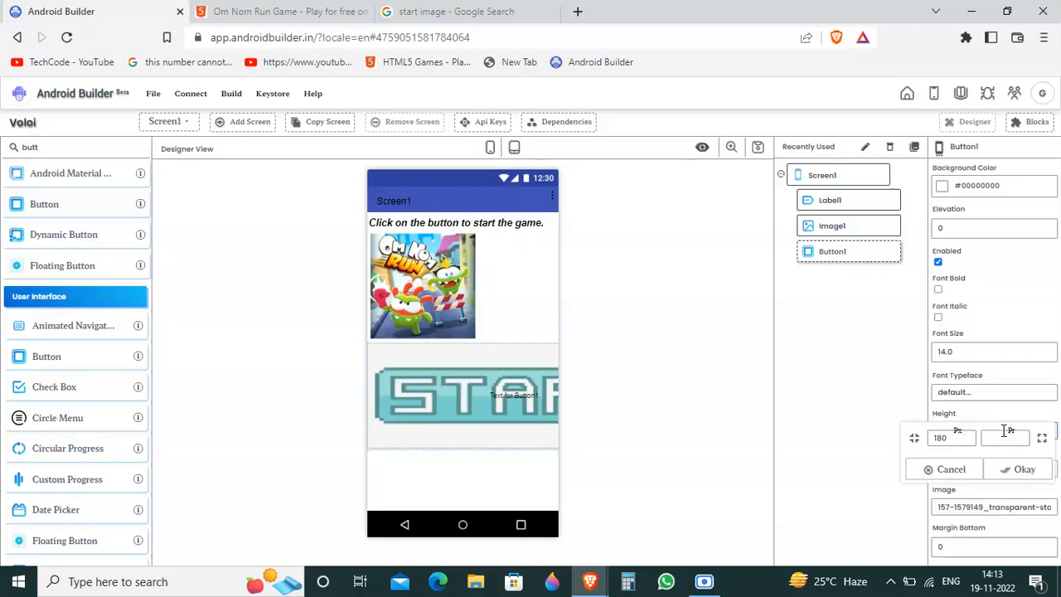
{"action": "left_click", "coordinate": [937, 468]}
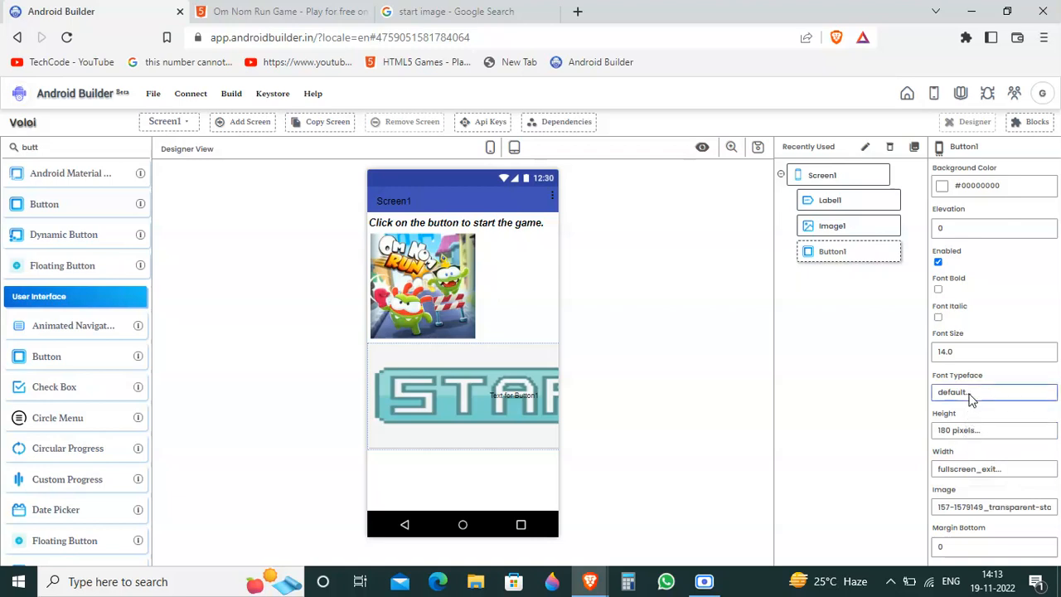
Step: Set the width of Button1 to 180 pixels to match its height
{"action": "left_click", "coordinate": [972, 396]}
{"action": "left_click", "coordinate": [974, 469]}
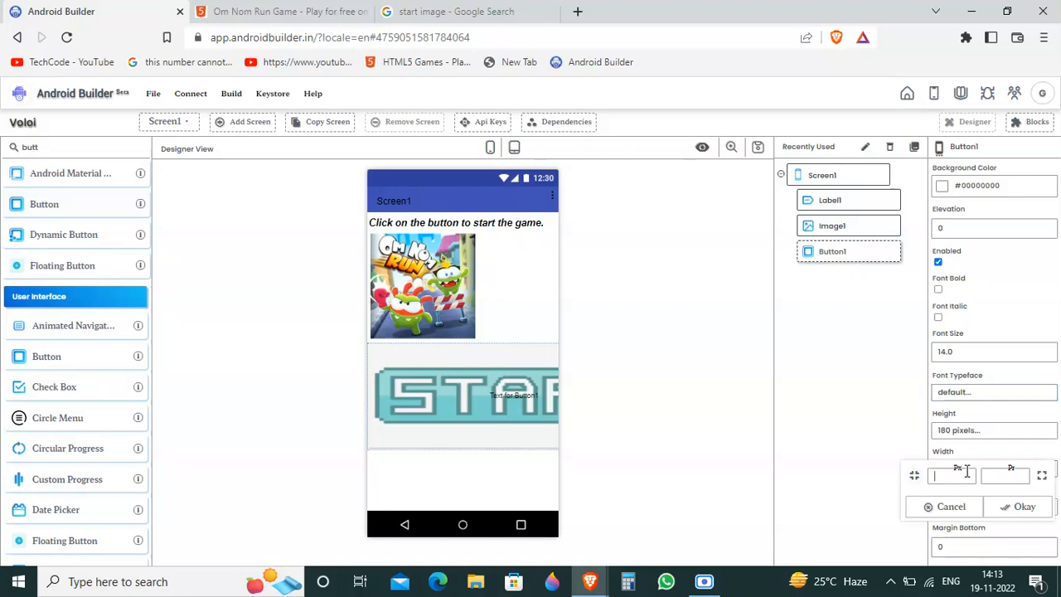
{"action": "left_click", "coordinate": [1013, 510]}
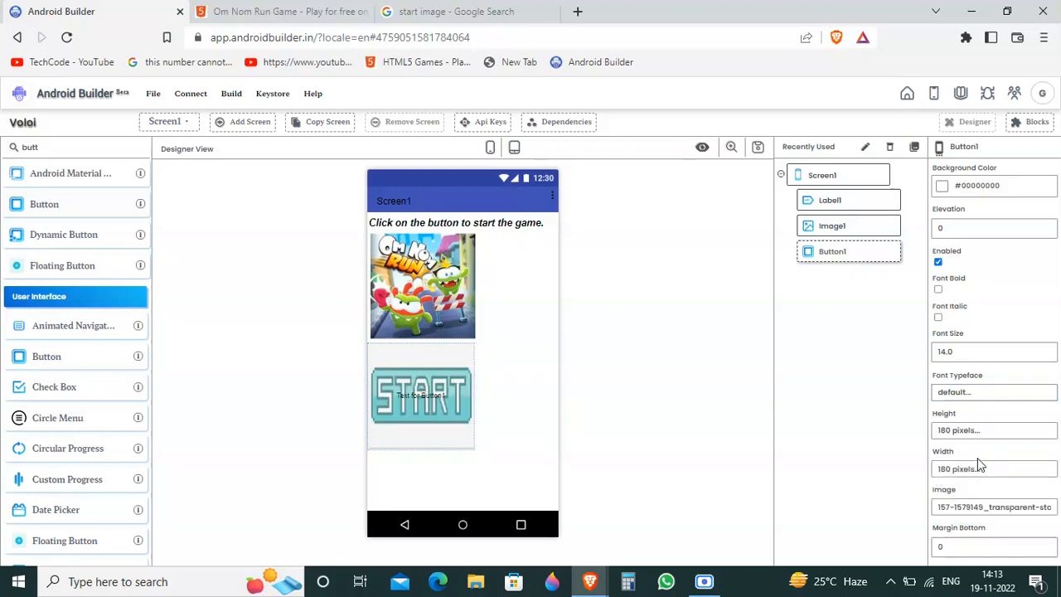
{"action": "left_click", "coordinate": [964, 436]}
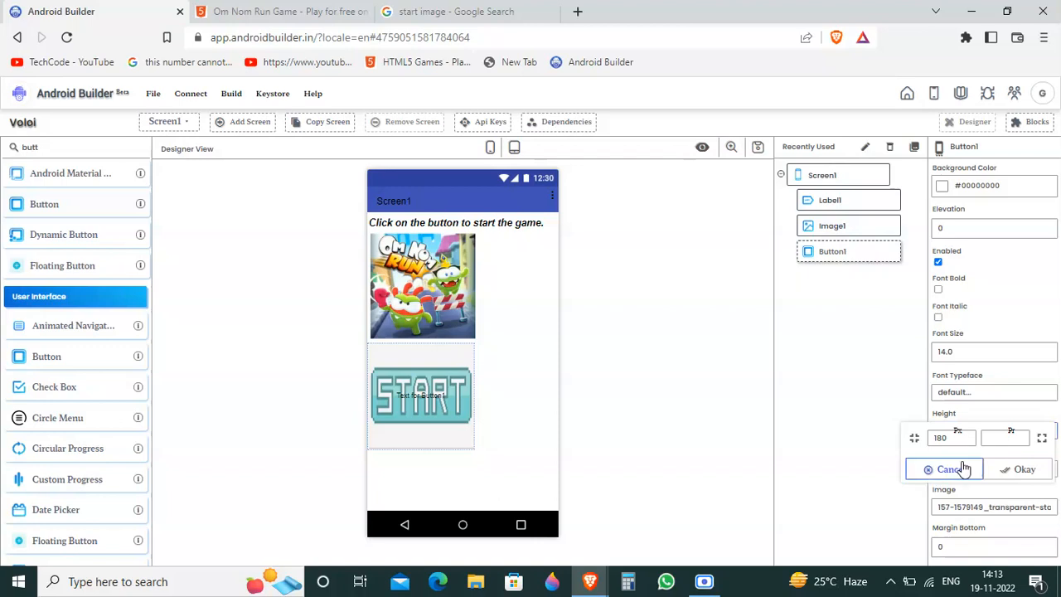
{"action": "left_click", "coordinate": [960, 469]}
Step: Try to set the width of Button1 to 250 percent
{"action": "left_click", "coordinate": [962, 470]}
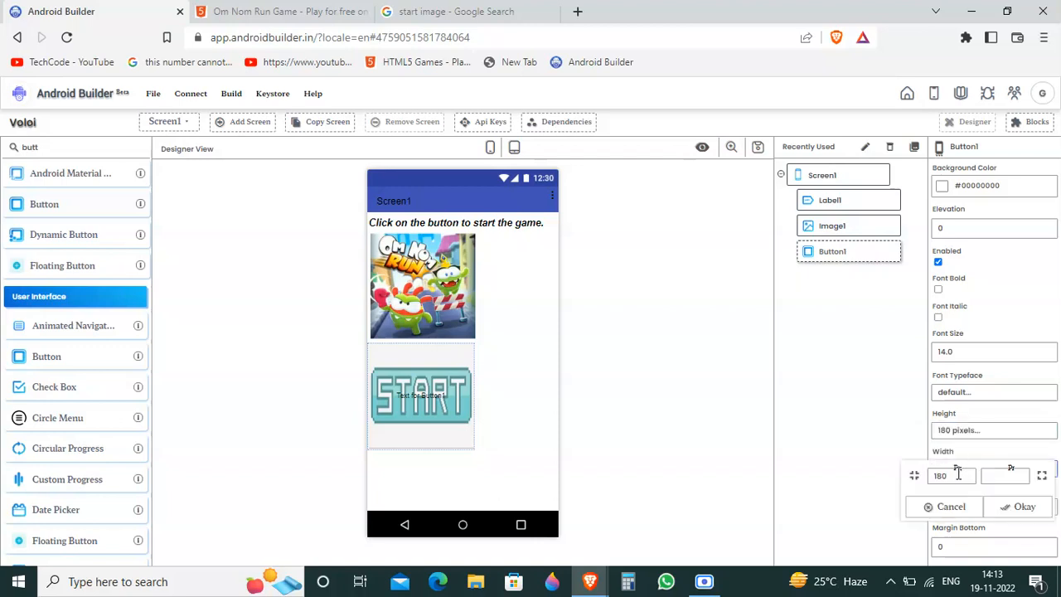
{"action": "left_click", "coordinate": [1015, 478]}
{"action": "left_click", "coordinate": [1006, 503]}
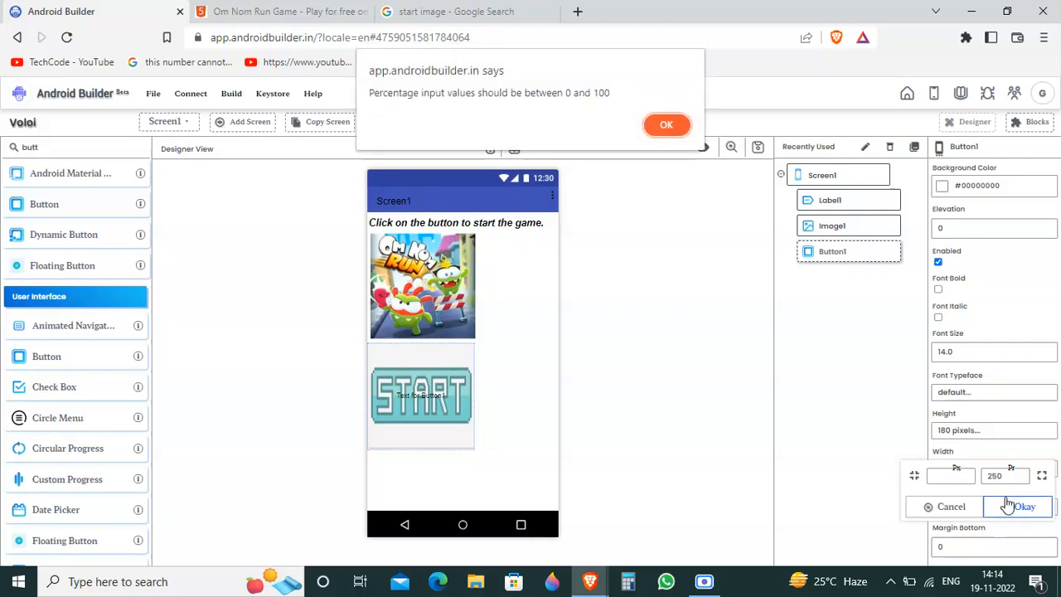
{"action": "left_click", "coordinate": [664, 125]}
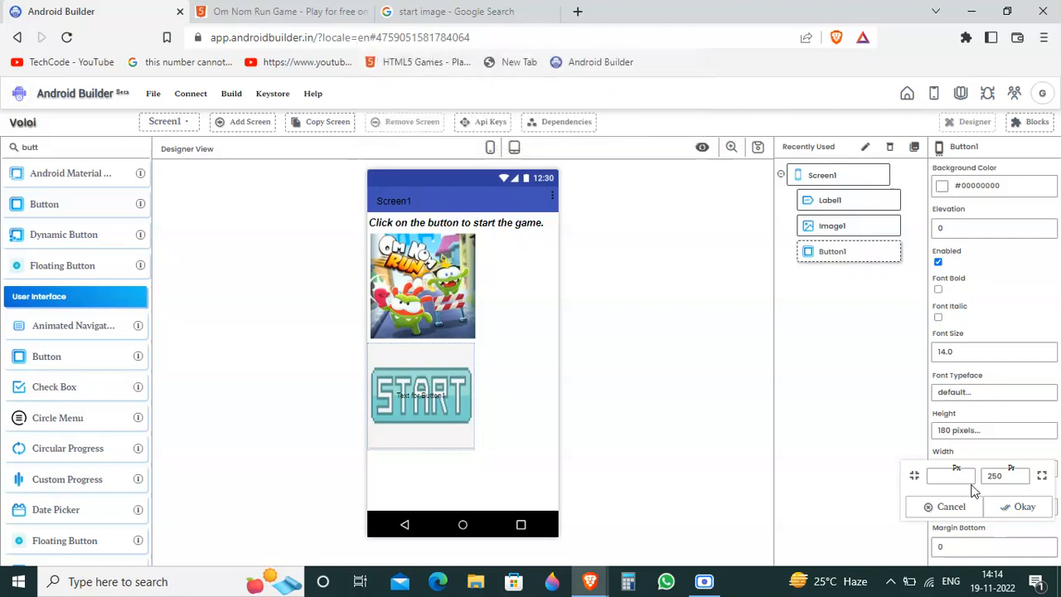
Step: Set the width of Button1 to 100 pixels
{"action": "left_click", "coordinate": [962, 477]}
{"action": "type", "text": "100"}
{"action": "left_click", "coordinate": [1022, 511]}
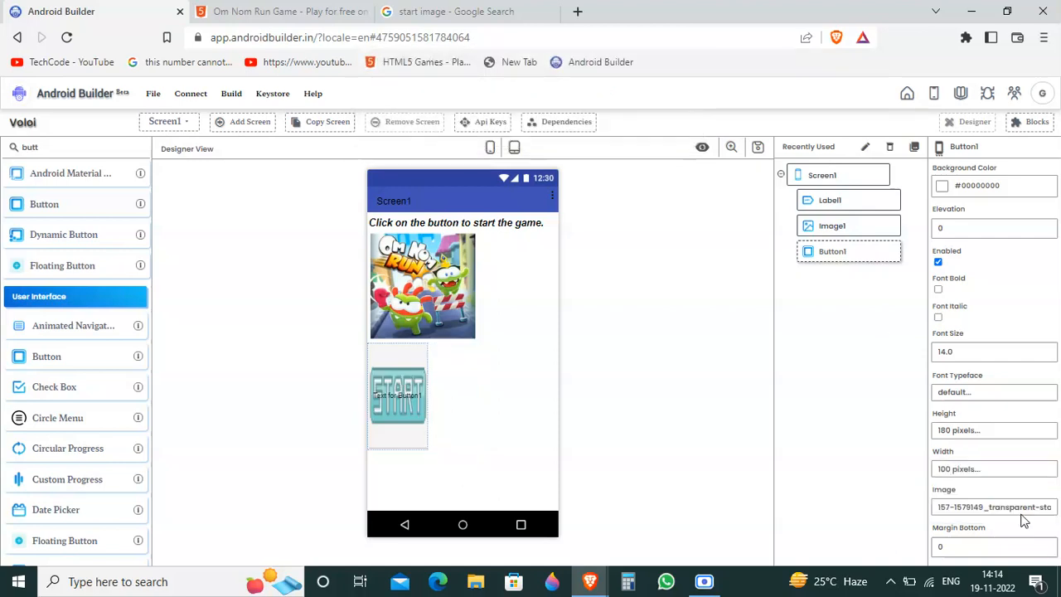
Step: Set the width of Button1 to 250 pixels
{"action": "left_click", "coordinate": [1013, 472]}
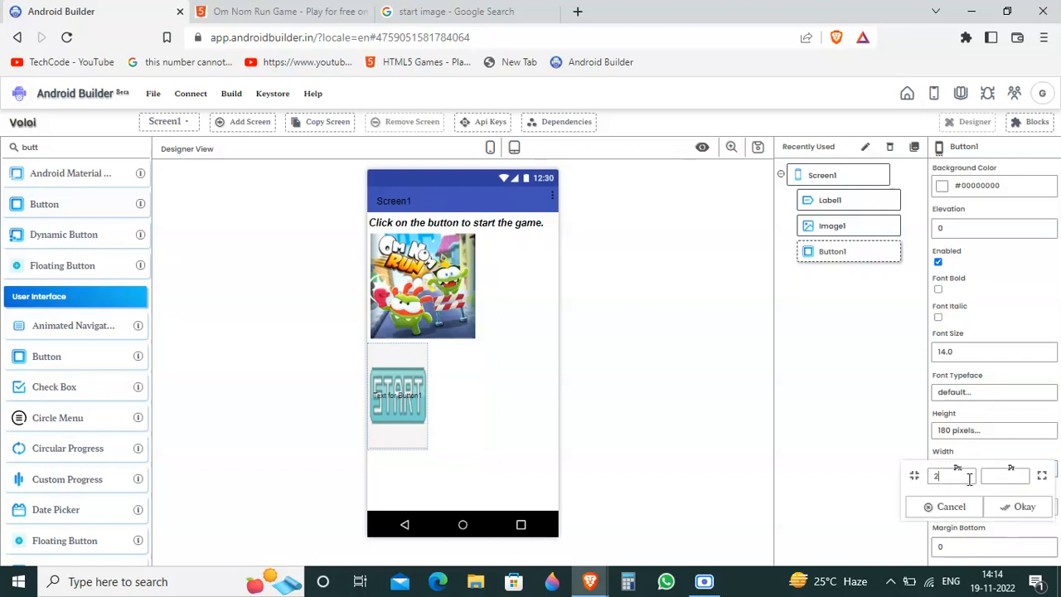
{"action": "type", "text": "250"}
{"action": "left_click", "coordinate": [1023, 506]}
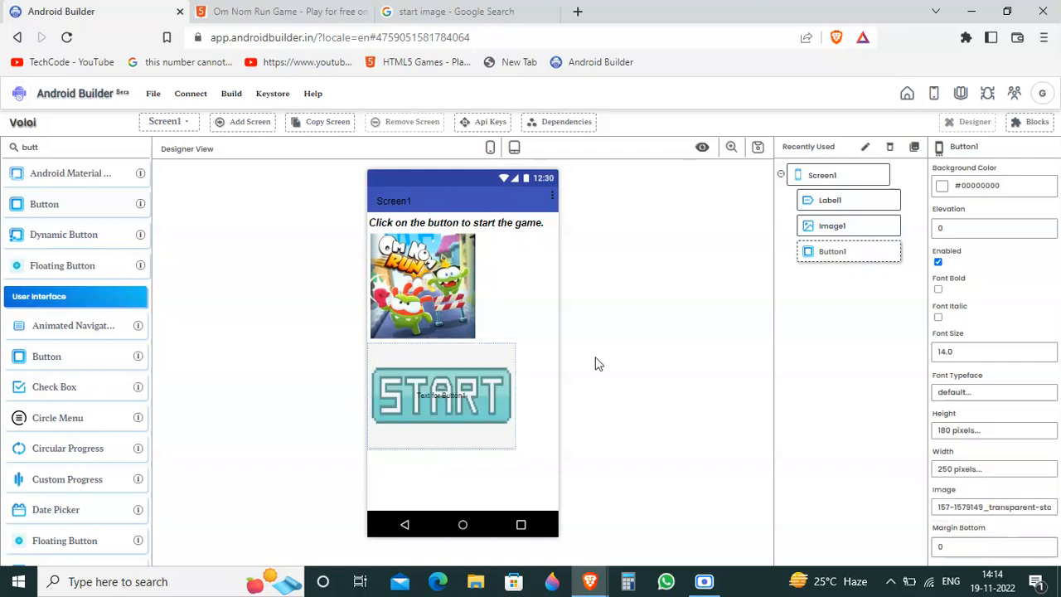
Step: Set the width of Button1 to 300 pixels
{"action": "left_click", "coordinate": [1000, 469]}
{"action": "left_click_drag", "start_coordinate": [958, 475], "coordinate": [909, 479]}
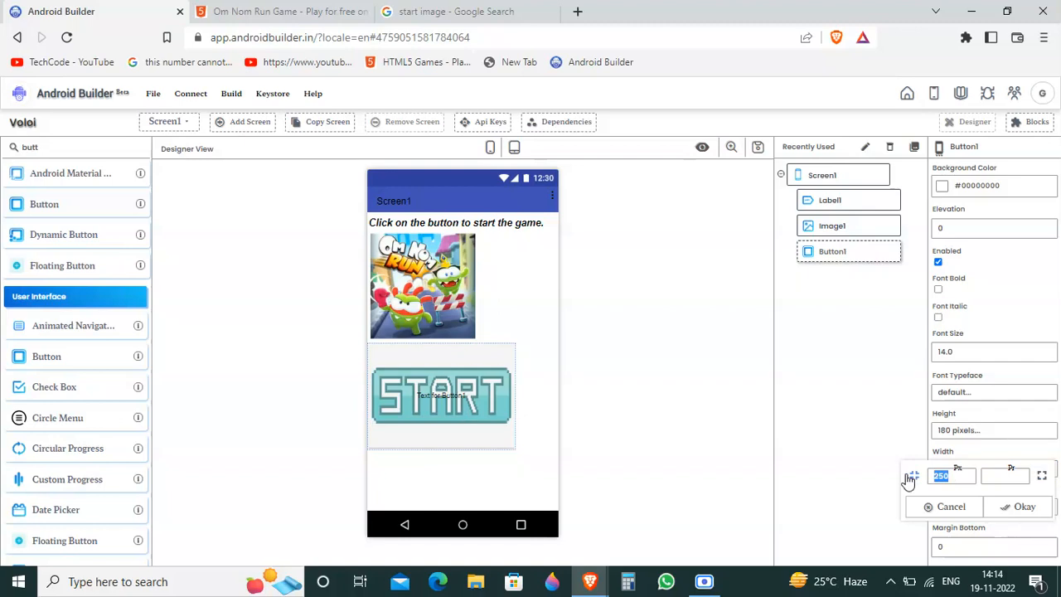
{"action": "type", "text": "300"}
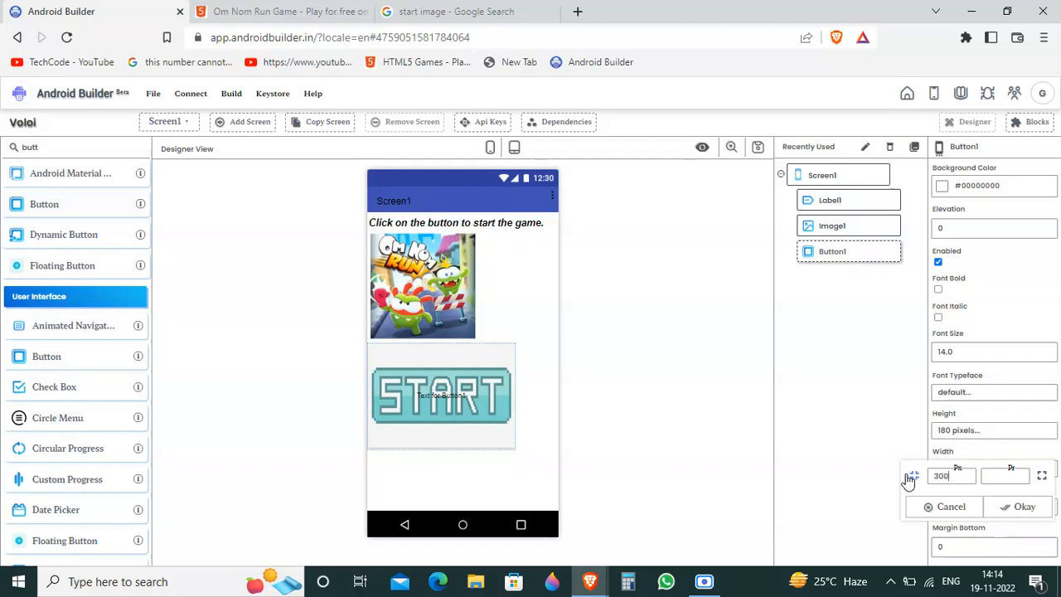
{"action": "left_click", "coordinate": [1030, 506]}
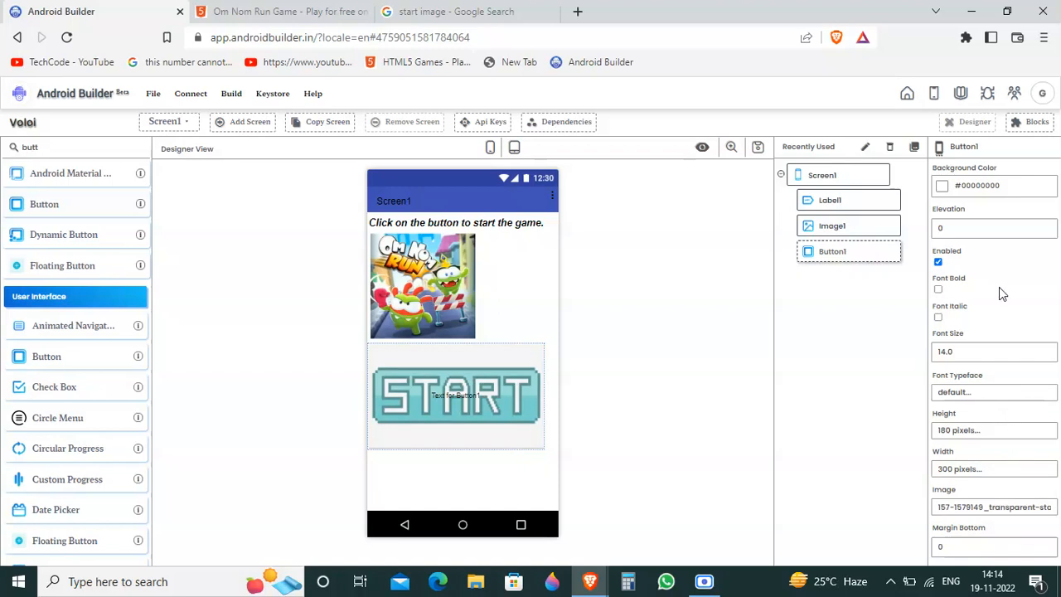
Step: Clear the default text of Button1 so that only the START picture is shown on it
{"action": "scroll", "coordinate": [1000, 295], "scroll_direction": "down", "scroll_amount": 7}
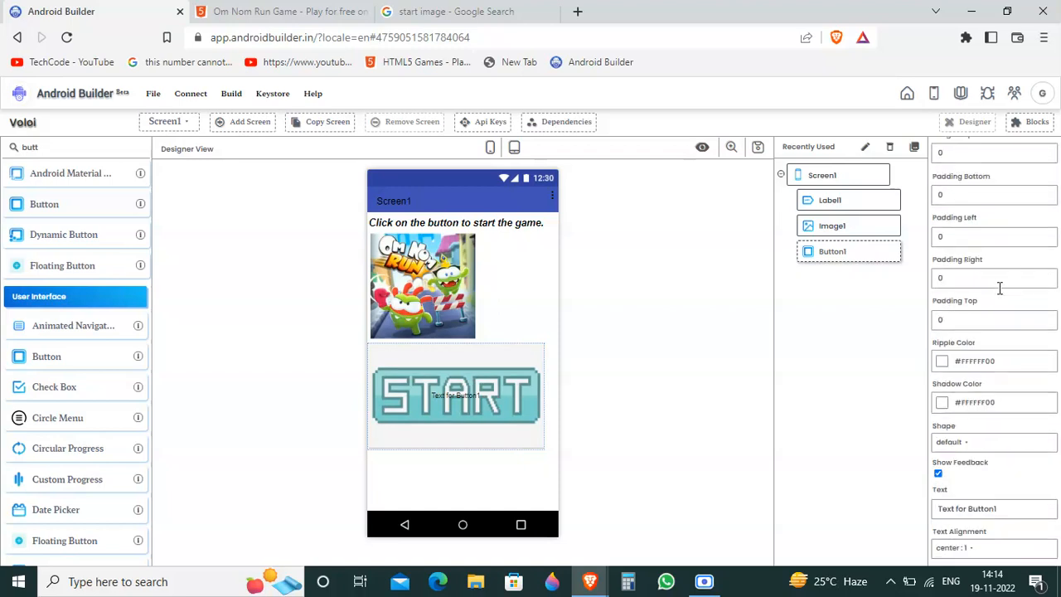
{"action": "left_click_drag", "start_coordinate": [1015, 442], "coordinate": [824, 438]}
{"action": "key", "text": "BackSpace"}
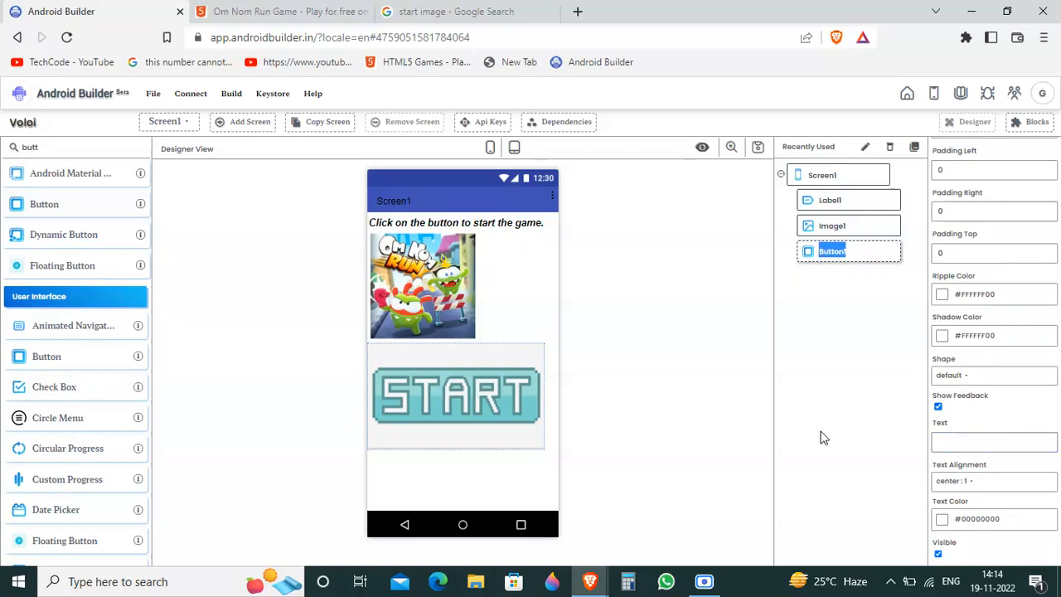
{"action": "left_click", "coordinate": [823, 438]}
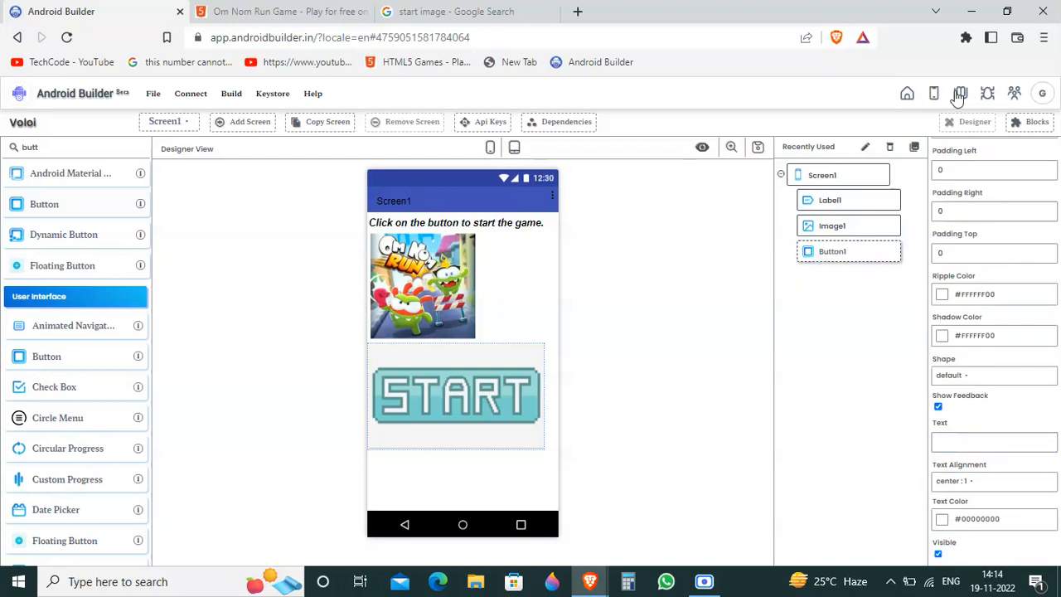
{"action": "left_click", "coordinate": [185, 122]}
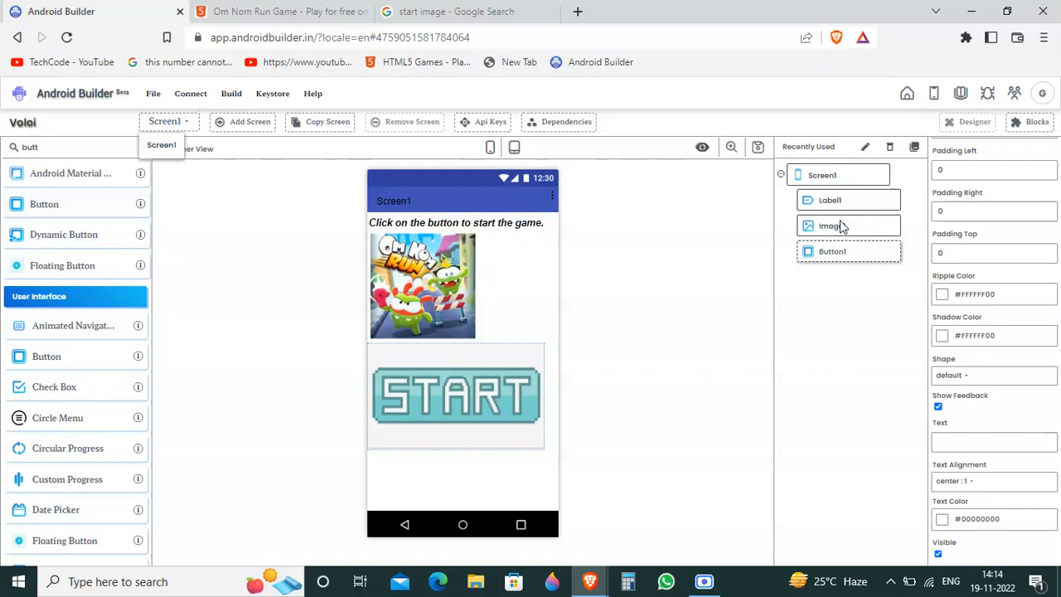
{"action": "left_click", "coordinate": [823, 178]}
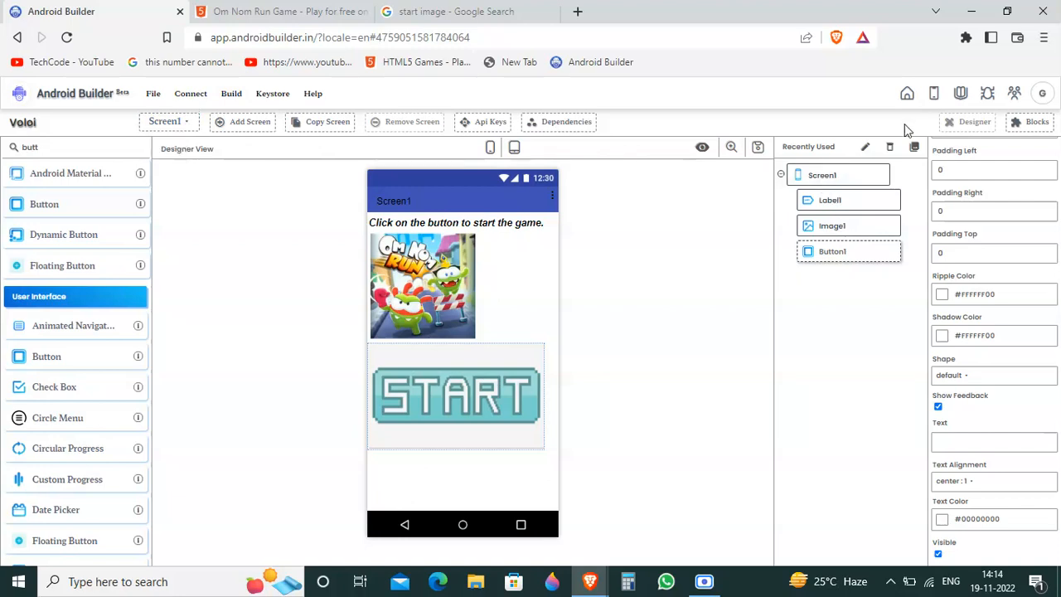
{"action": "left_click", "coordinate": [865, 147]}
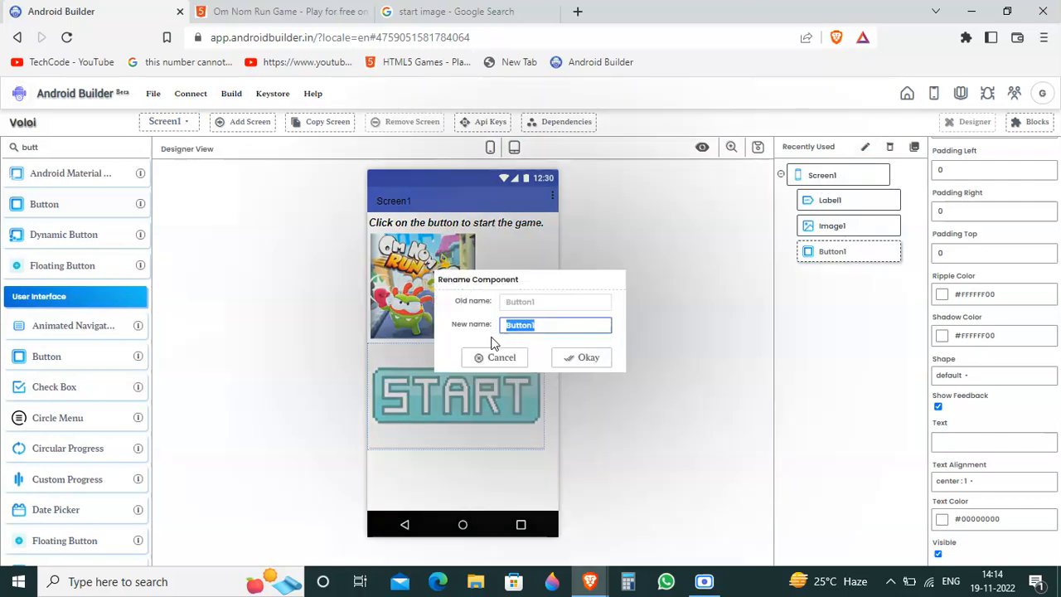
{"action": "left_click", "coordinate": [484, 358]}
{"action": "left_click", "coordinate": [855, 173]}
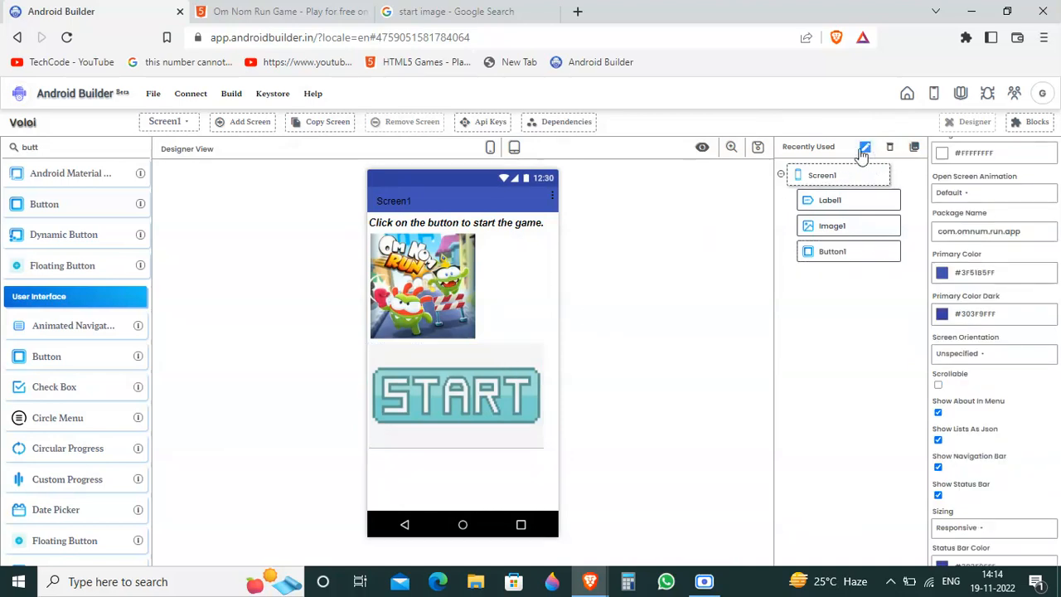
{"action": "left_click", "coordinate": [175, 122]}
Step: Add a new screen named OmNumrun to the project
{"action": "left_click", "coordinate": [252, 125]}
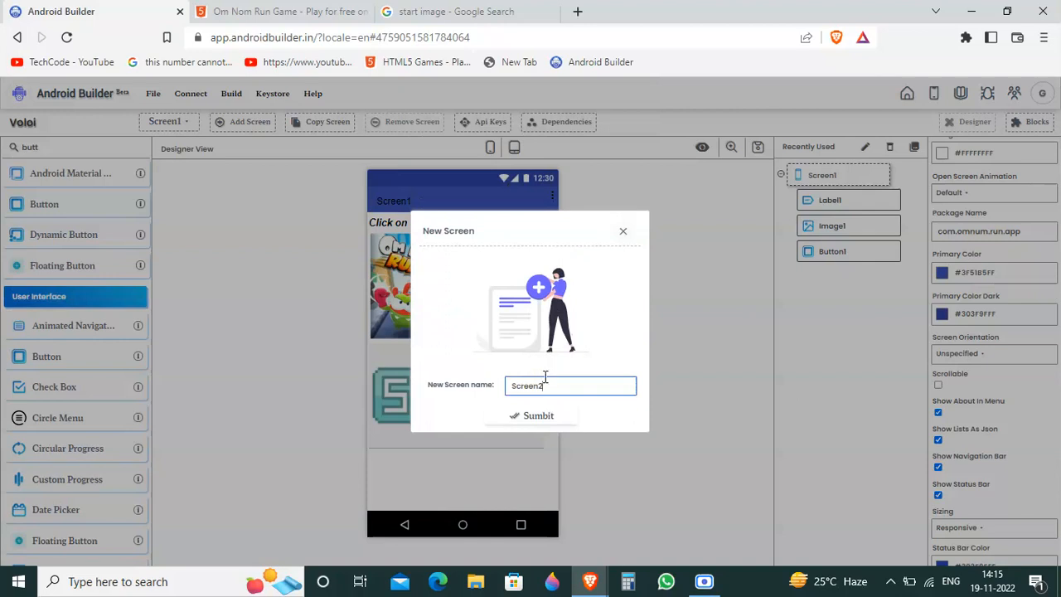
{"action": "key", "text": "BackSpace"}
{"action": "key", "text": "BackSpace"}
{"action": "left_click", "coordinate": [536, 416]}
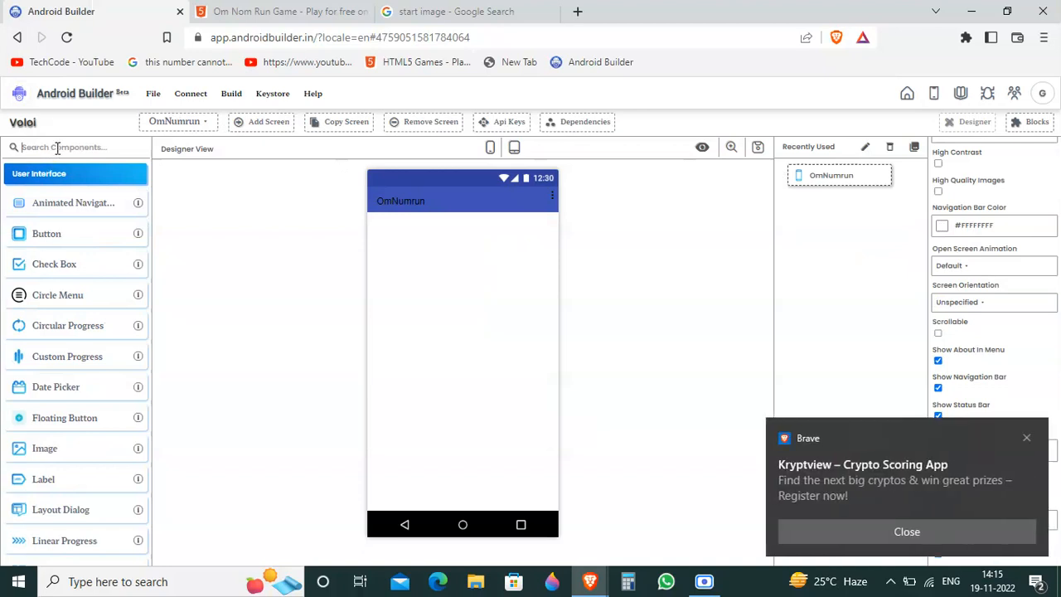
Step: Dismiss the browser notification, find the Web Viewer component by searching for "web", and place it on the OmNumrun screen
{"action": "left_click", "coordinate": [1028, 441]}
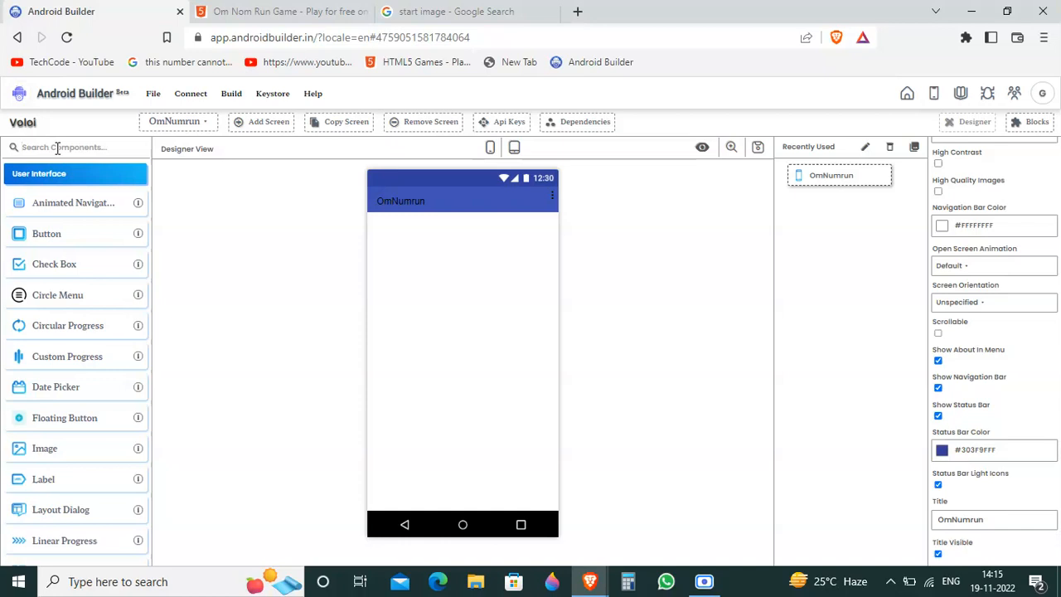
{"action": "type", "text": "web"}
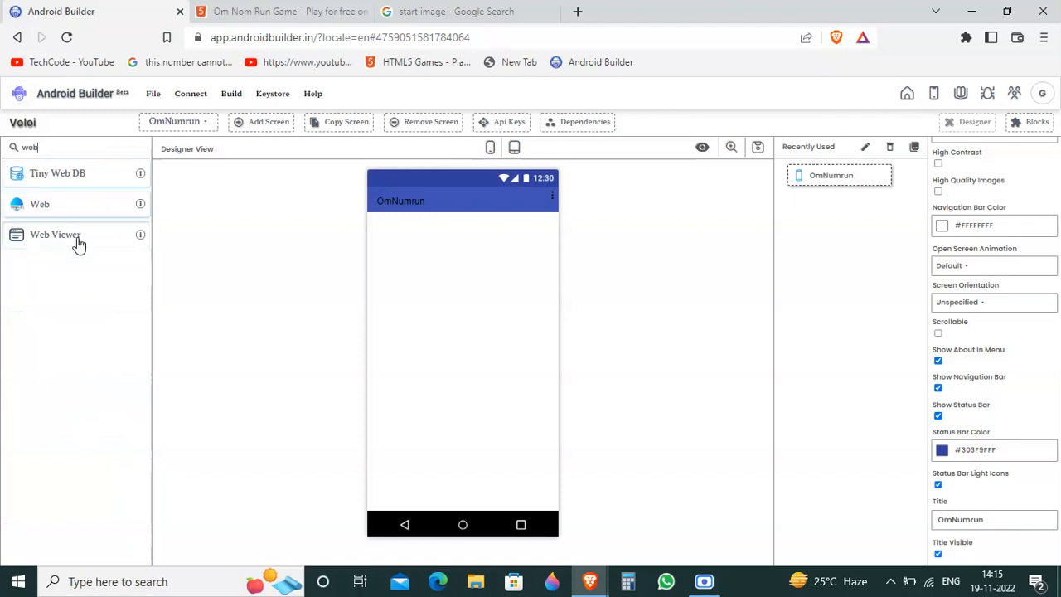
{"action": "left_click_drag", "start_coordinate": [79, 243], "coordinate": [395, 300]}
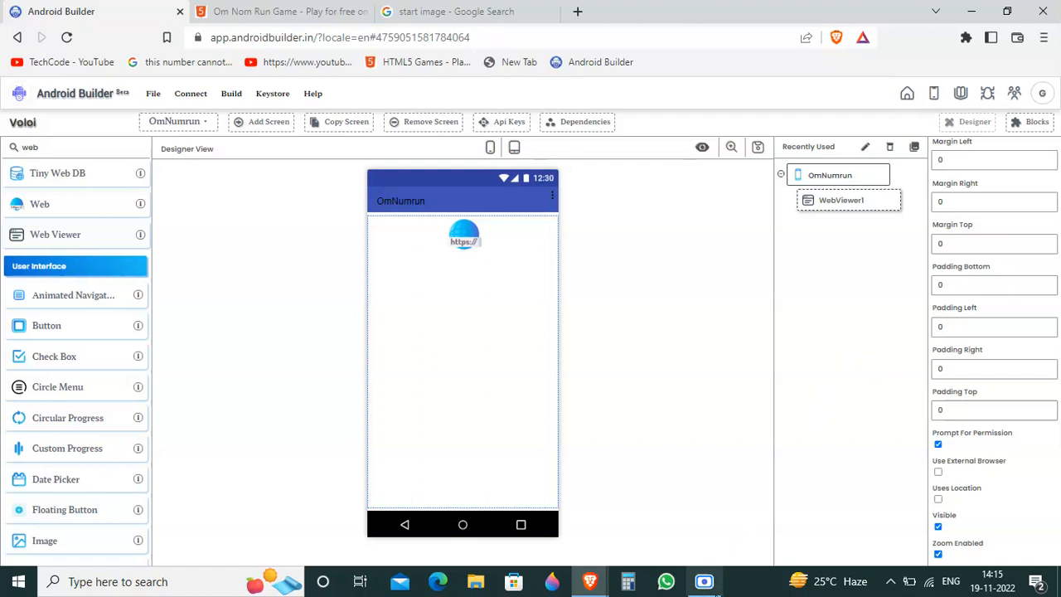
{"action": "left_click", "coordinate": [703, 581]}
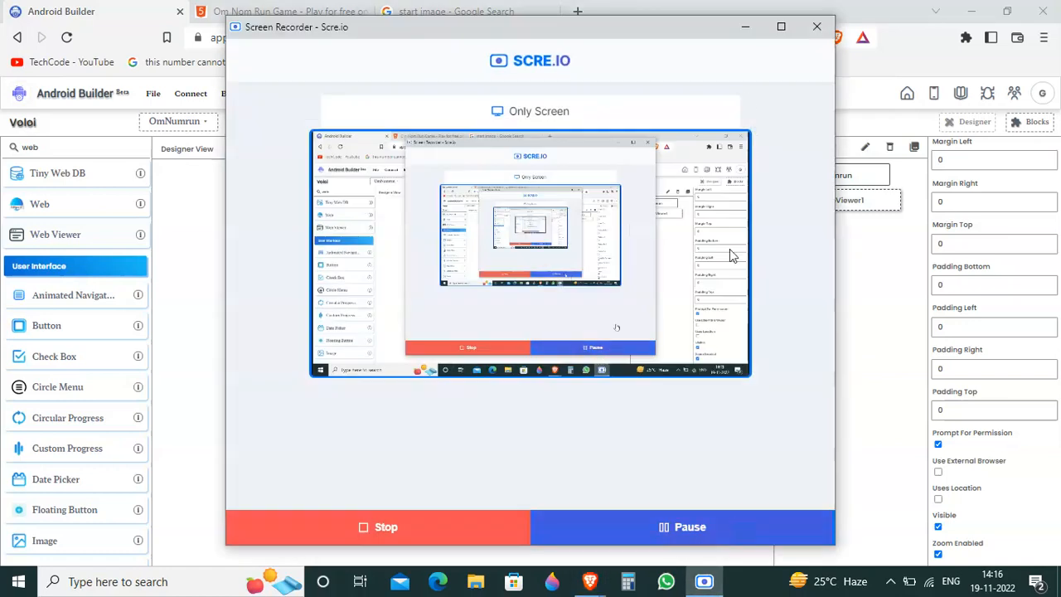
{"action": "left_click", "coordinate": [751, 25]}
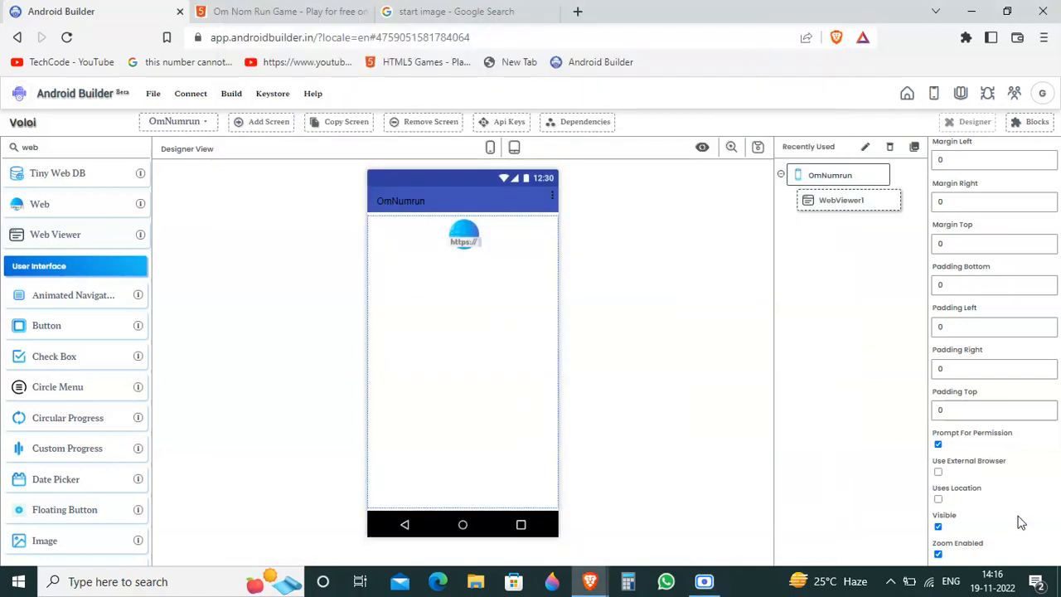
{"action": "left_click", "coordinate": [272, 12]}
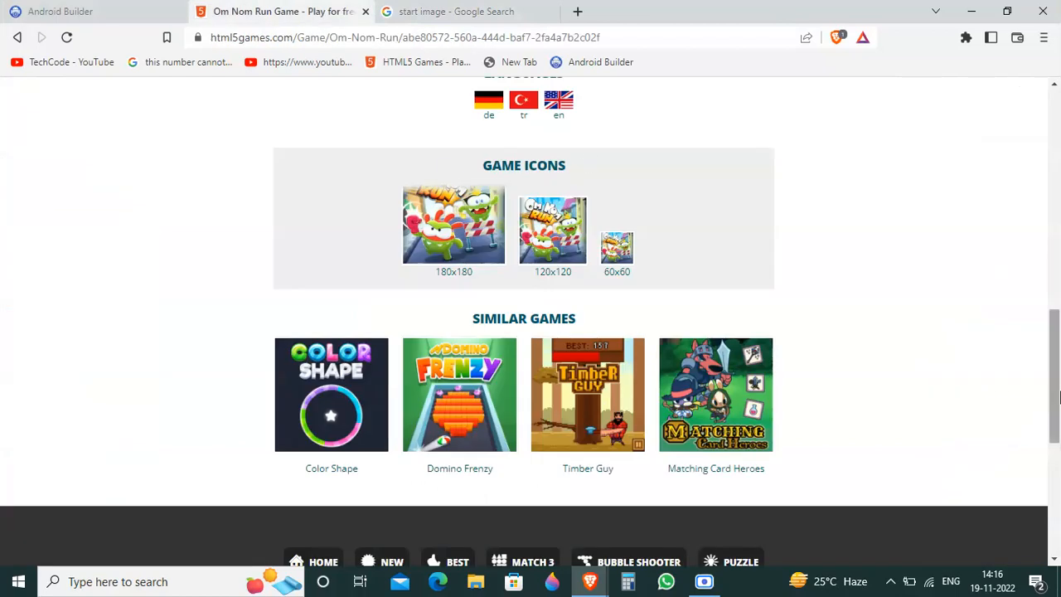
{"action": "left_click_drag", "start_coordinate": [1059, 397], "coordinate": [1051, 231]}
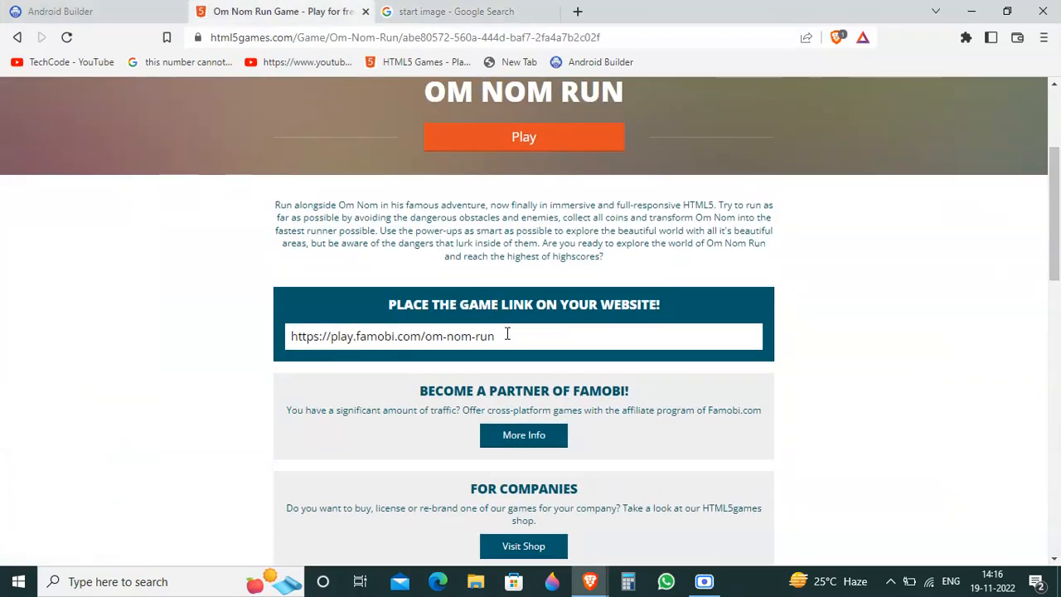
{"action": "left_click", "coordinate": [400, 337]}
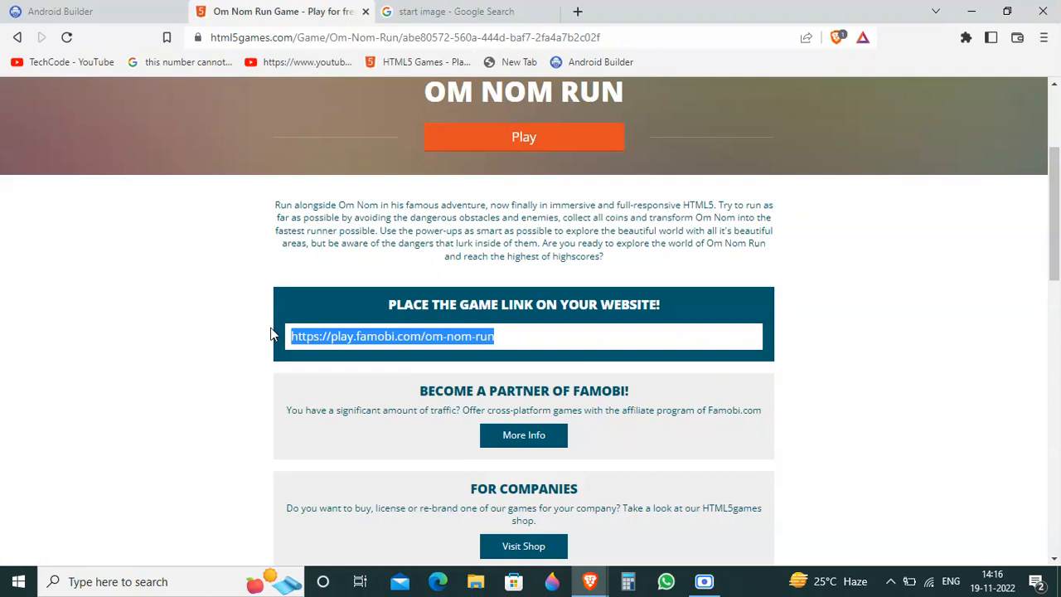
{"action": "left_click", "coordinate": [332, 336]}
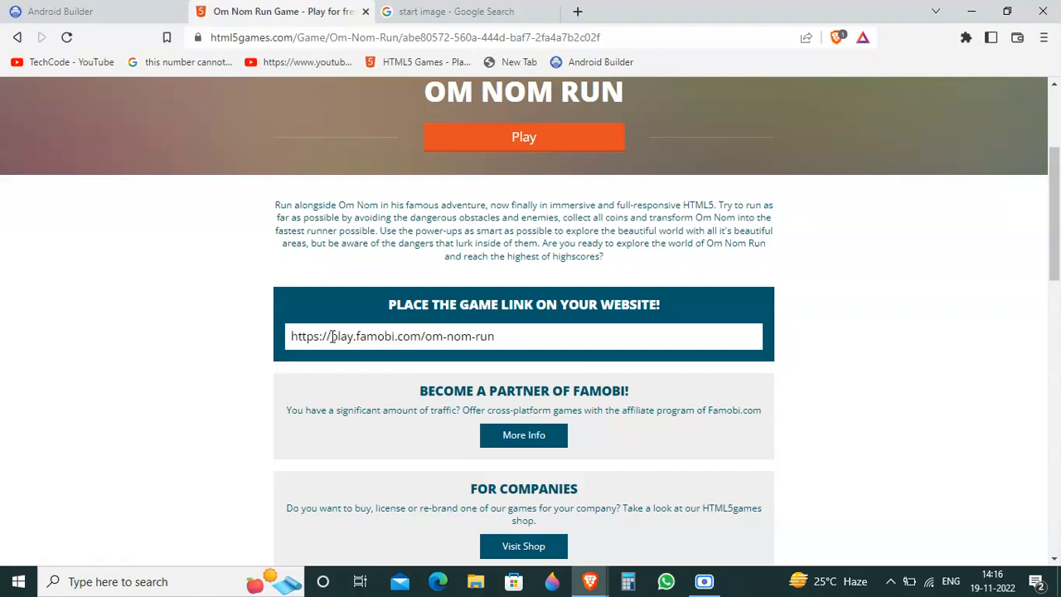
{"action": "left_click_drag", "start_coordinate": [333, 337], "coordinate": [537, 335]}
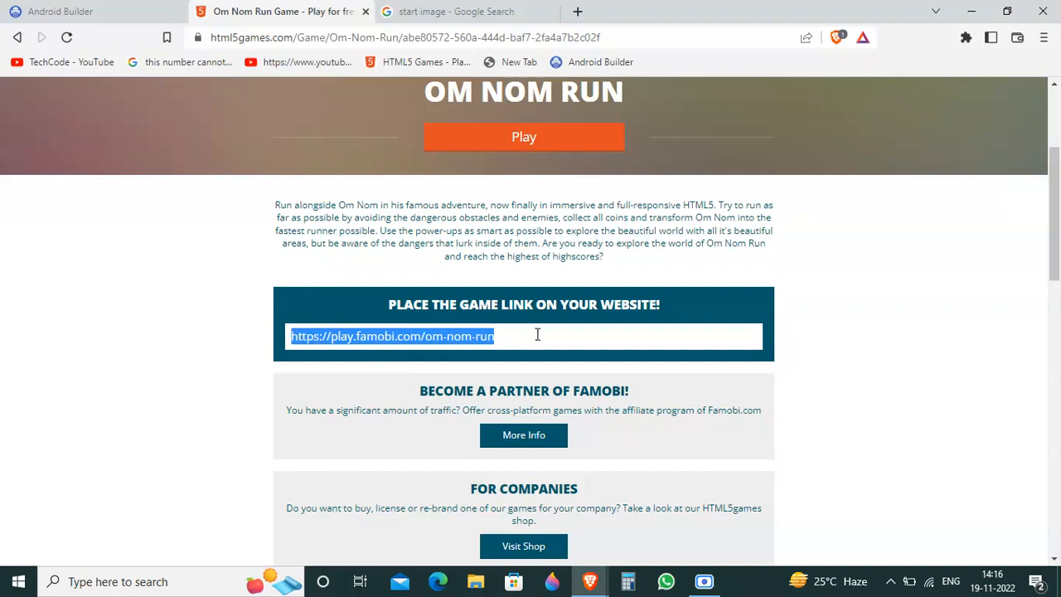
{"action": "left_click", "coordinate": [149, 7]}
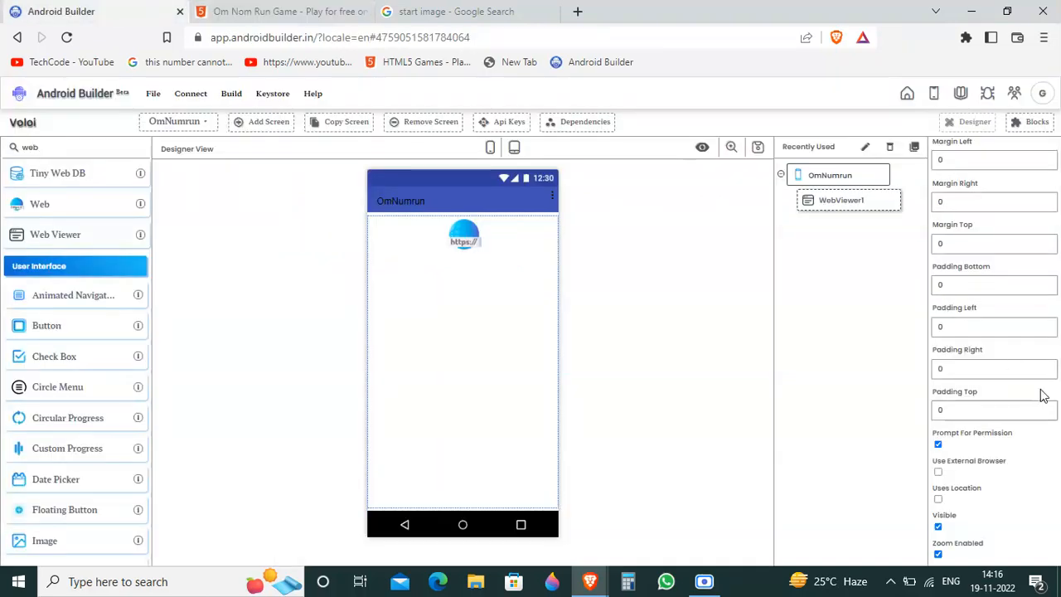
{"action": "scroll", "coordinate": [1043, 395], "scroll_direction": "up", "scroll_amount": 5}
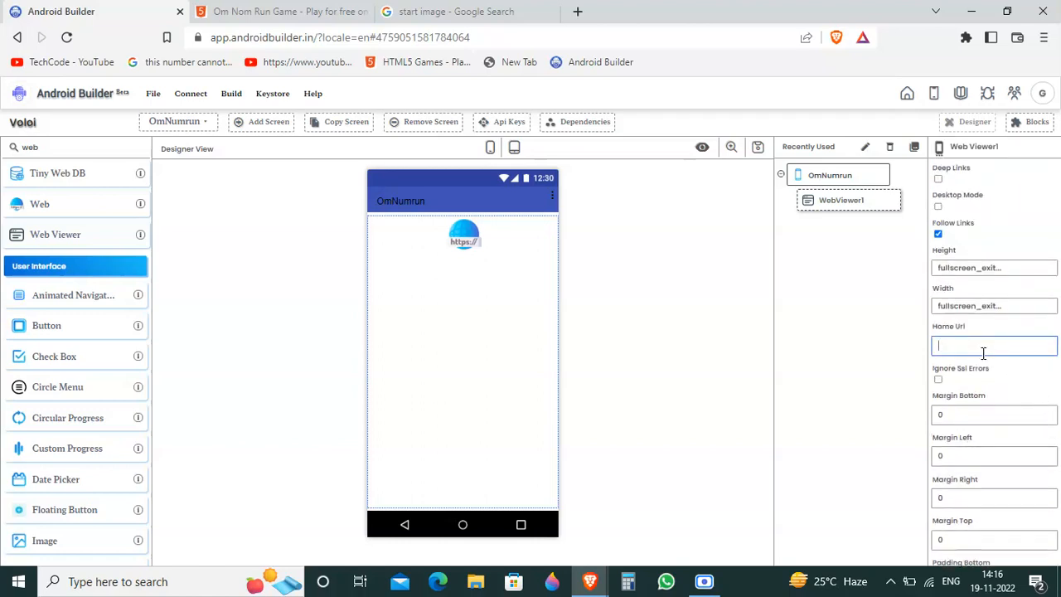
{"action": "key", "text": "ctrl+v"}
{"action": "left_click", "coordinate": [998, 396]}
Step: Turn off Zoom Enabled and Prompt For Permission for WebViewer1
{"action": "scroll", "coordinate": [999, 396], "scroll_direction": "down", "scroll_amount": 4}
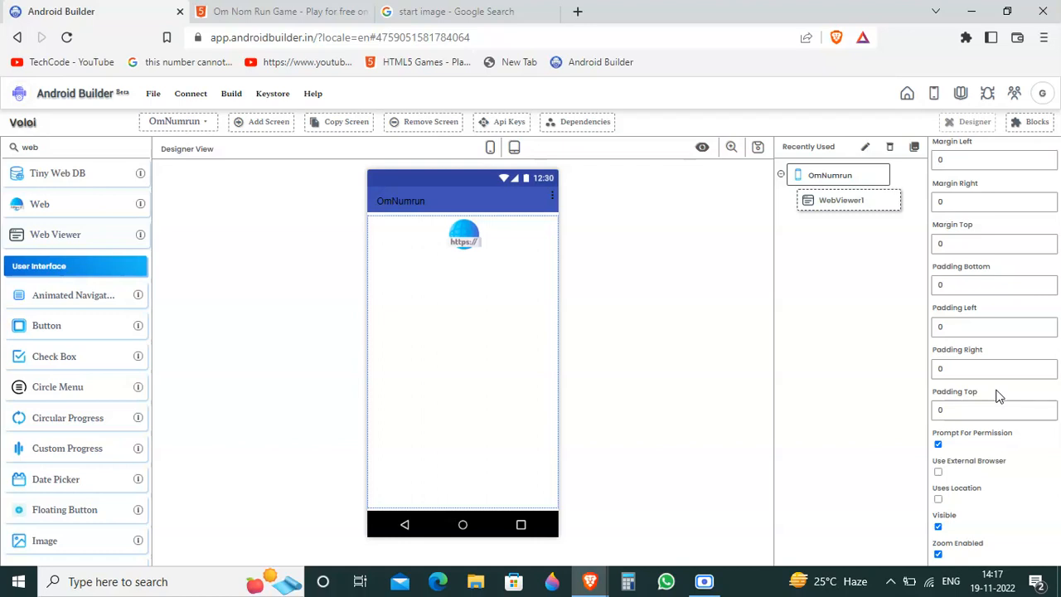
{"action": "double_click", "coordinate": [937, 541]}
{"action": "left_click", "coordinate": [984, 542]}
Step: Find the Button component by searching for "button" and place it below WebViewer1 on the OmNumrun screen
{"action": "left_click_drag", "start_coordinate": [53, 154], "coordinate": [3, 126]}
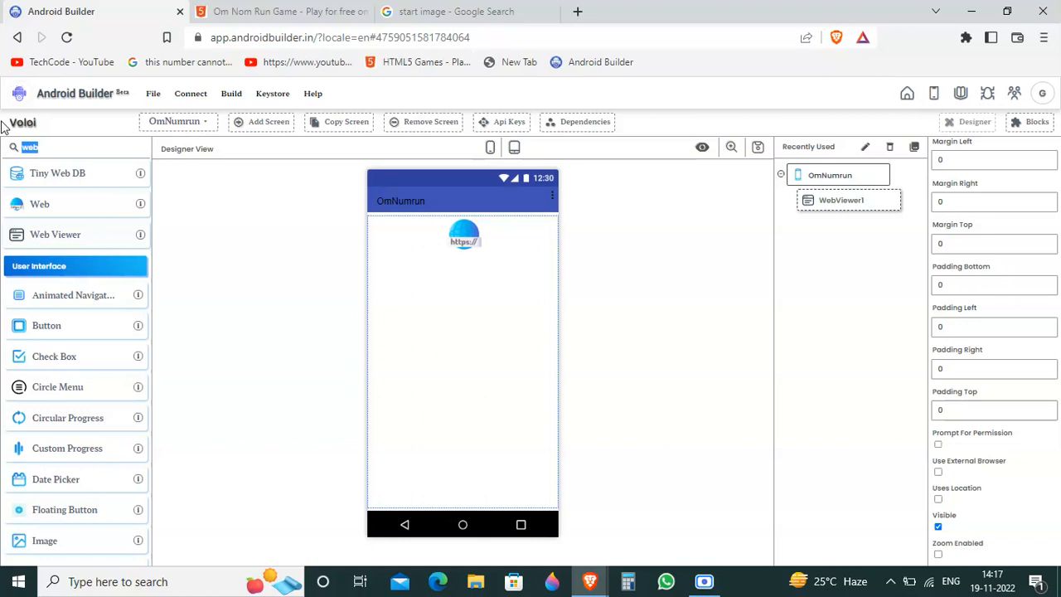
{"action": "type", "text": "button"}
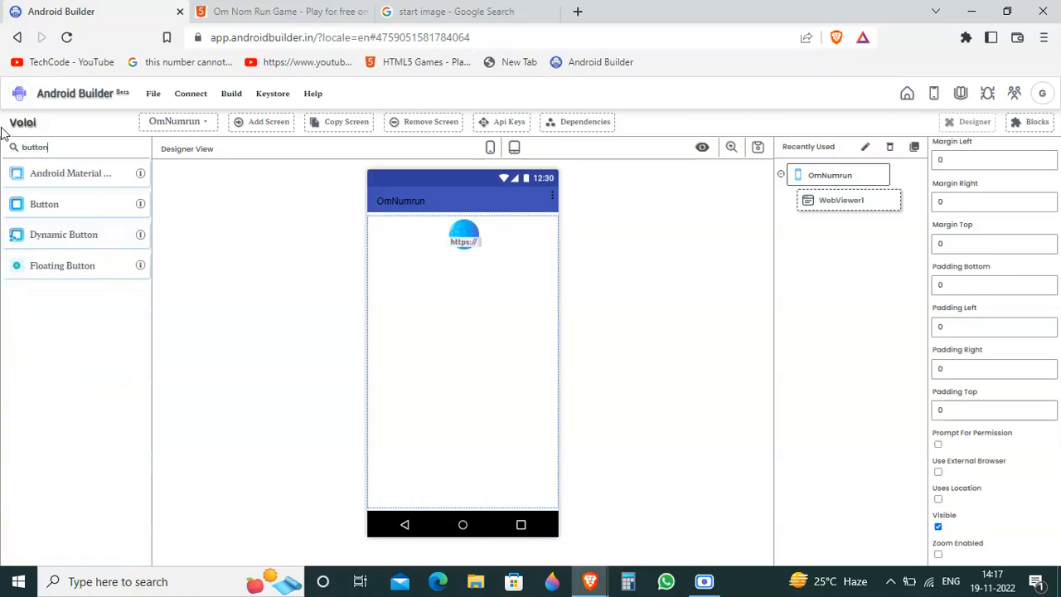
{"action": "left_click_drag", "start_coordinate": [17, 205], "coordinate": [435, 476]}
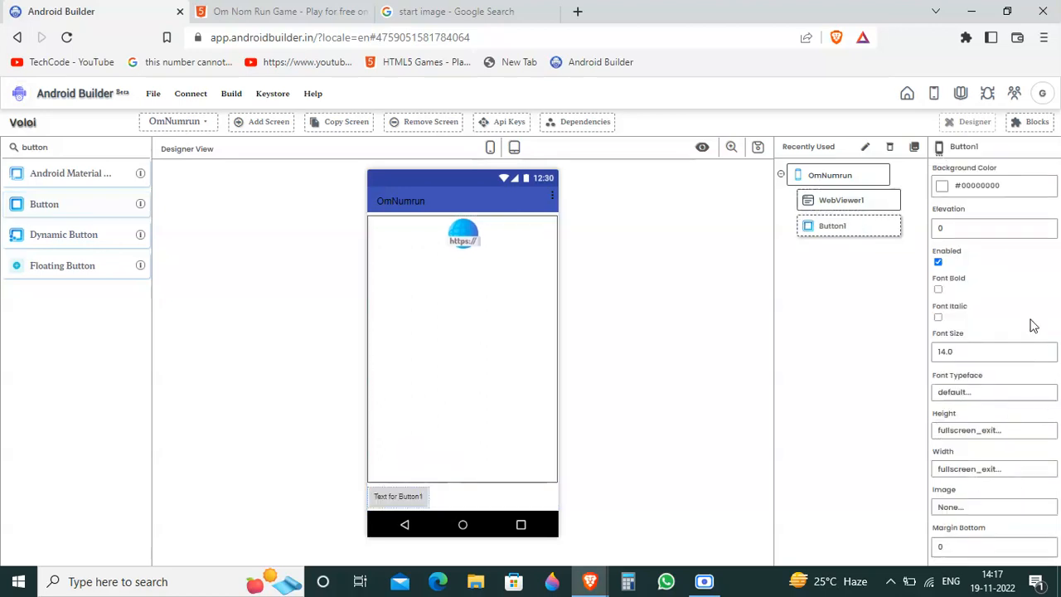
{"action": "scroll", "coordinate": [1033, 325], "scroll_direction": "down", "scroll_amount": 6}
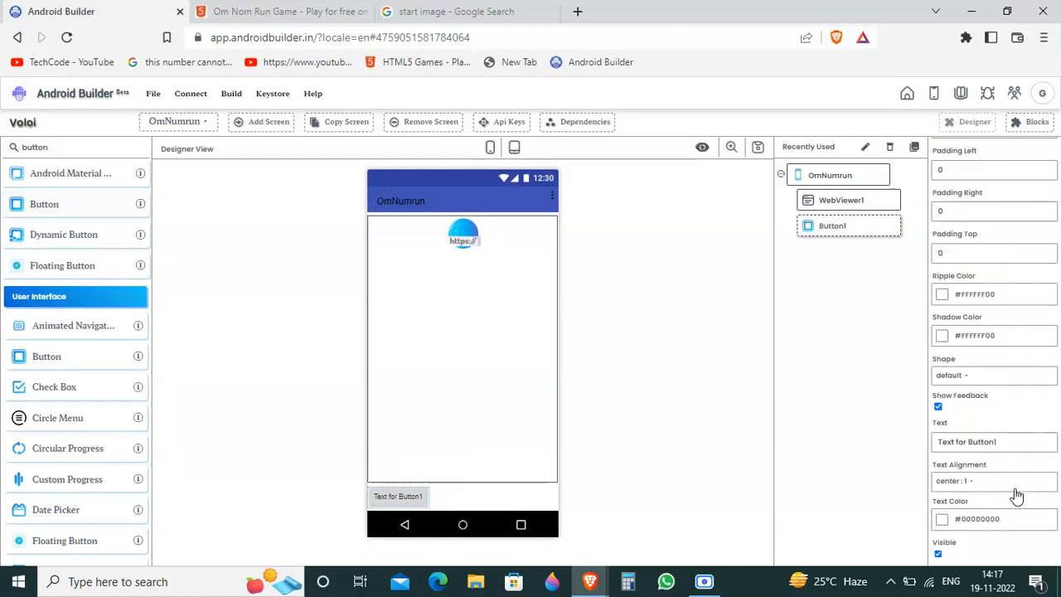
Step: Switch to the browser's image search page, open google.com and search its images for "back image"
{"action": "left_click", "coordinate": [457, 11]}
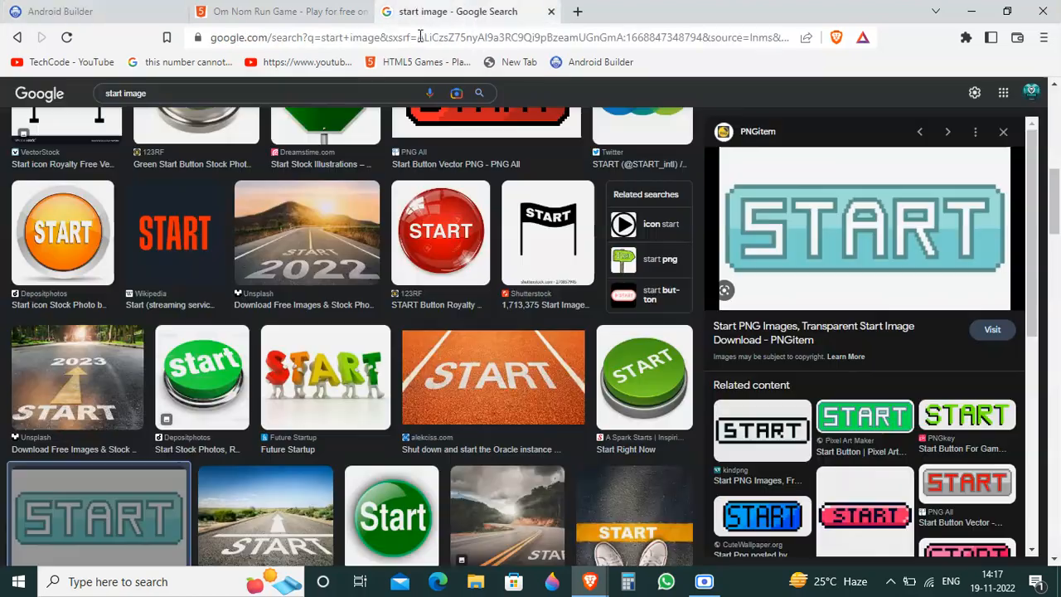
{"action": "left_click", "coordinate": [420, 38]}
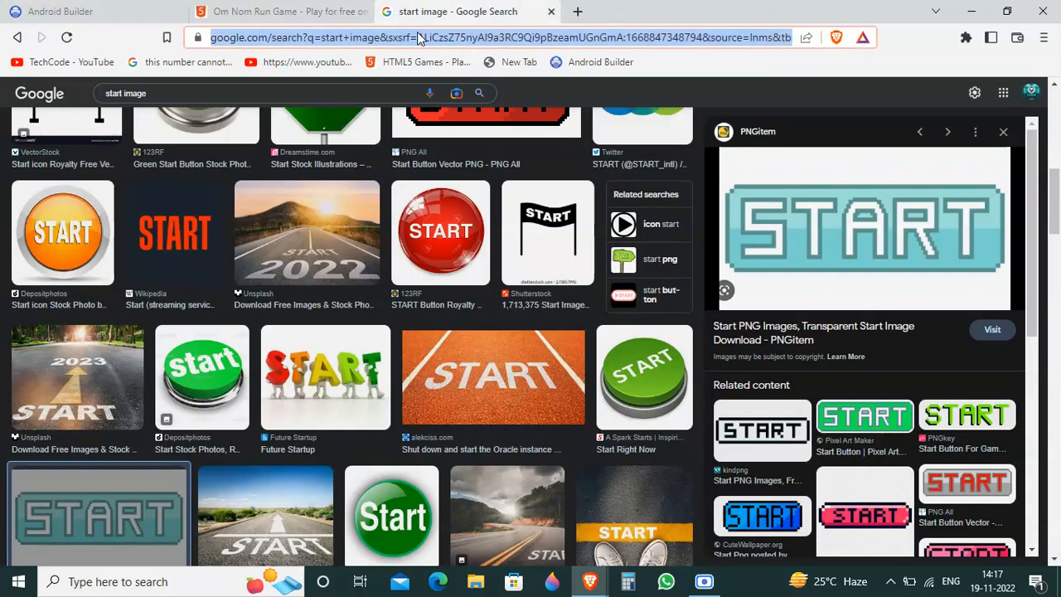
{"action": "triple_click", "coordinate": [352, 90]}
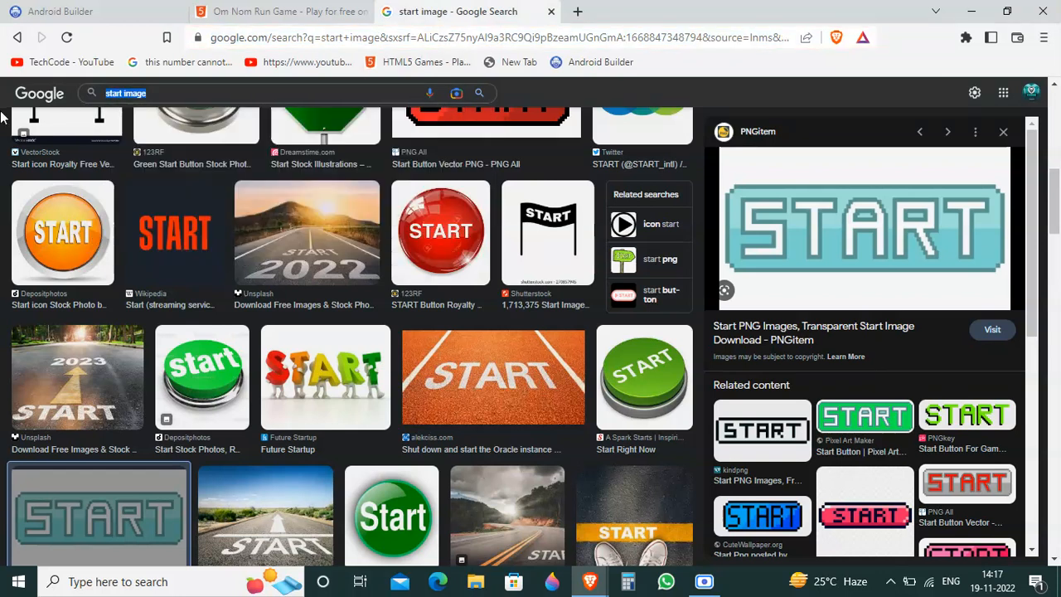
{"action": "left_click", "coordinate": [302, 35]}
{"action": "type", "text": "goo"}
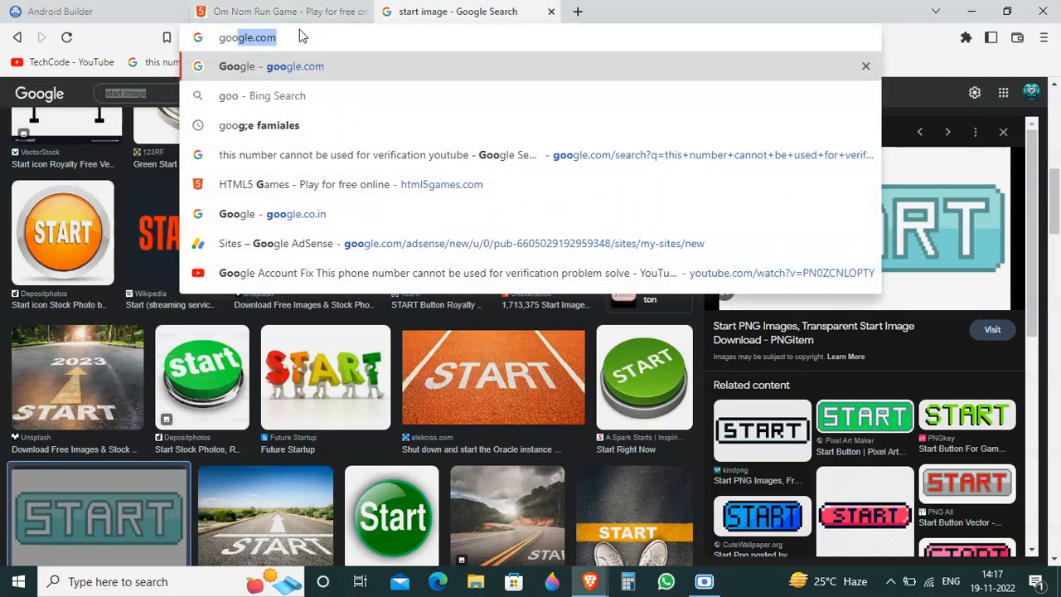
{"action": "key", "text": "Return"}
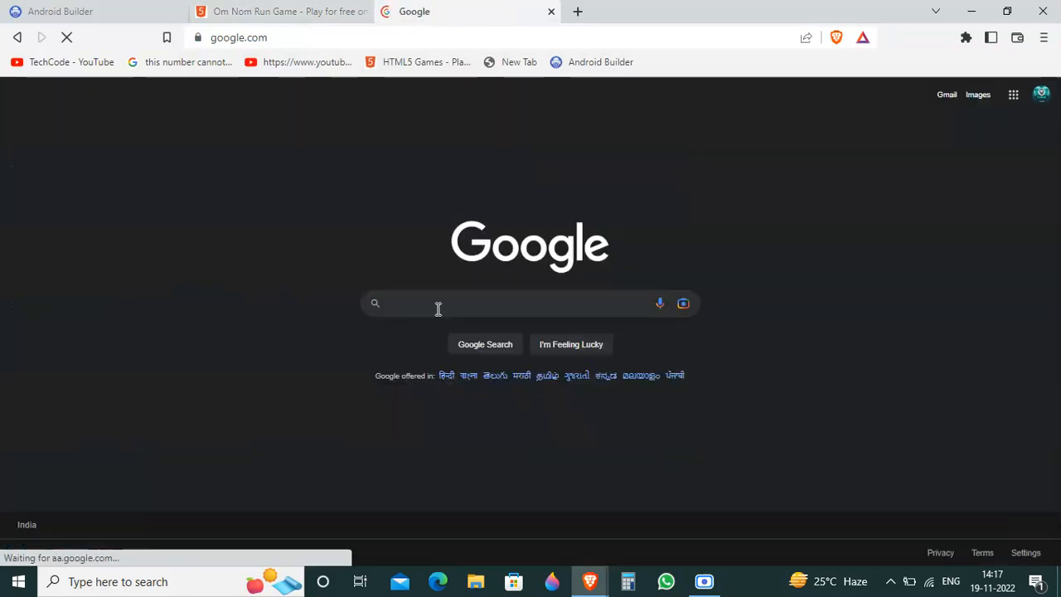
{"action": "type", "text": "bac"}
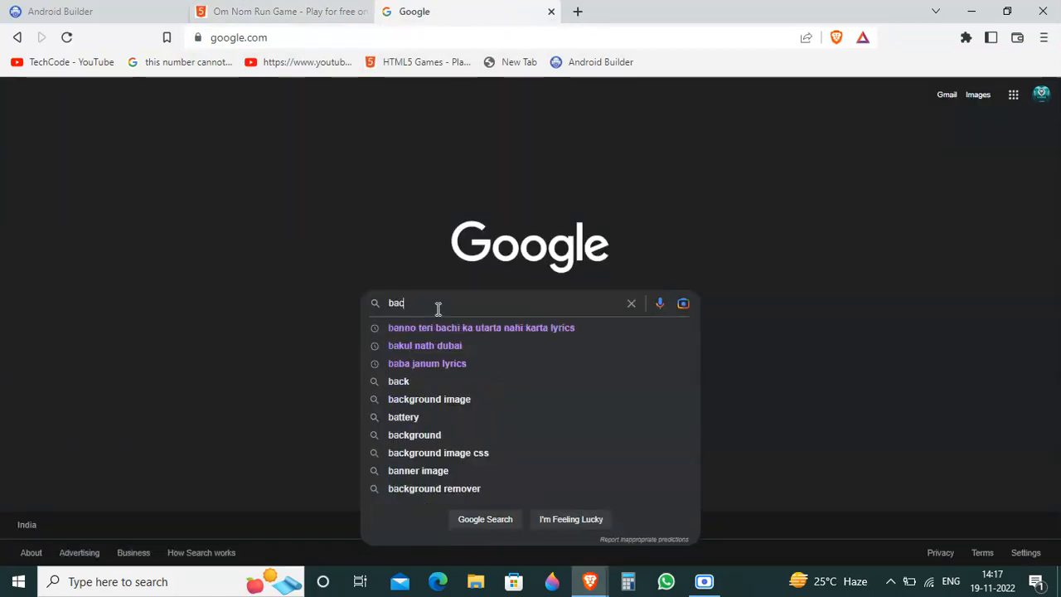
{"action": "type", "text": "k image"}
{"action": "key", "text": "Return"}
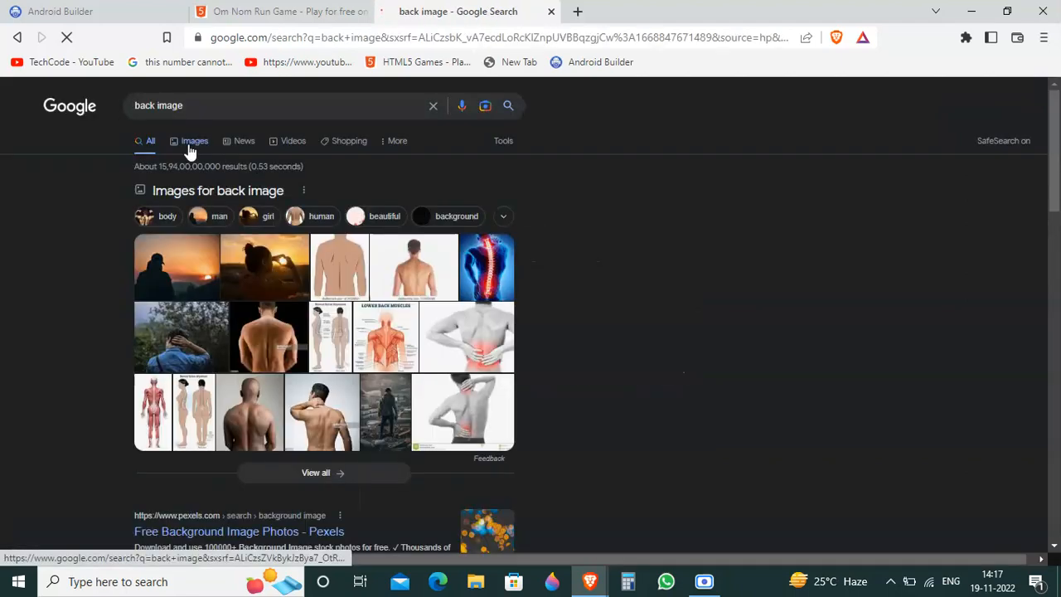
{"action": "left_click", "coordinate": [188, 144]}
Step: Search the web for "back jpg button image"
{"action": "left_click", "coordinate": [291, 45]}
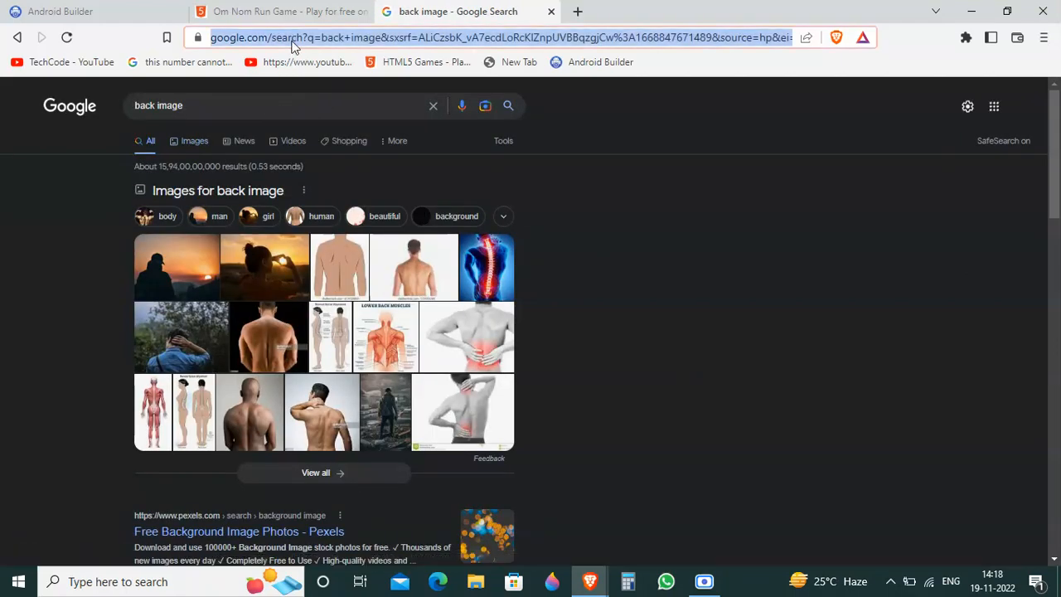
{"action": "type", "text": "back"}
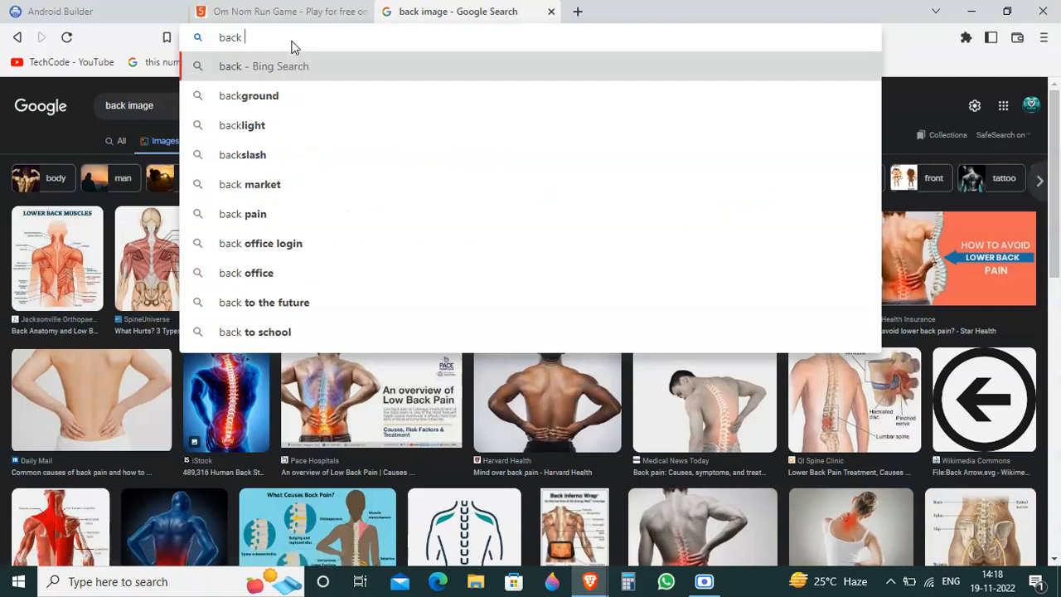
{"action": "type", "text": " j"}
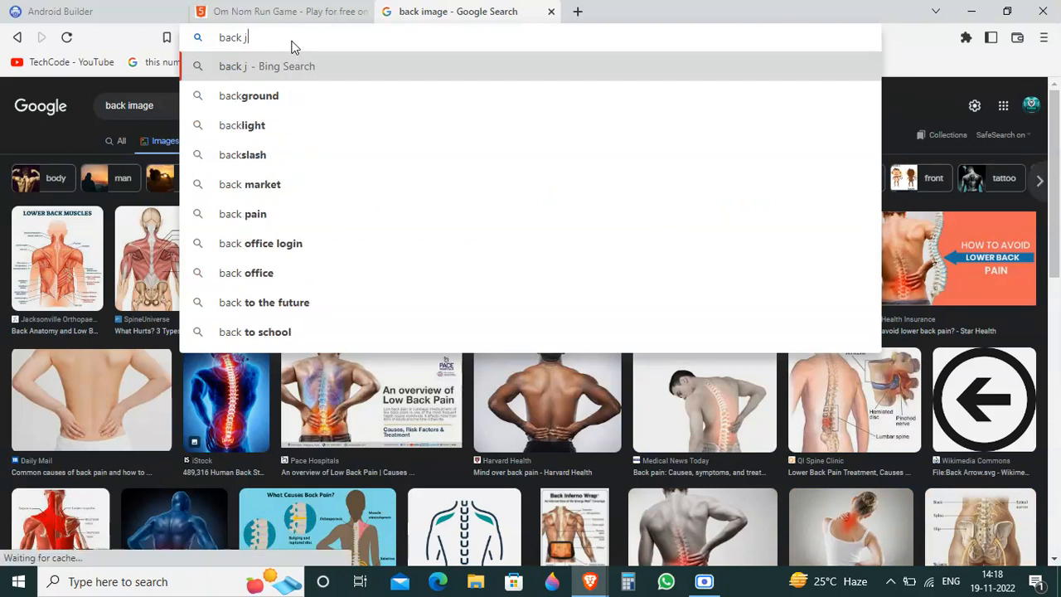
{"action": "type", "text": "pg"}
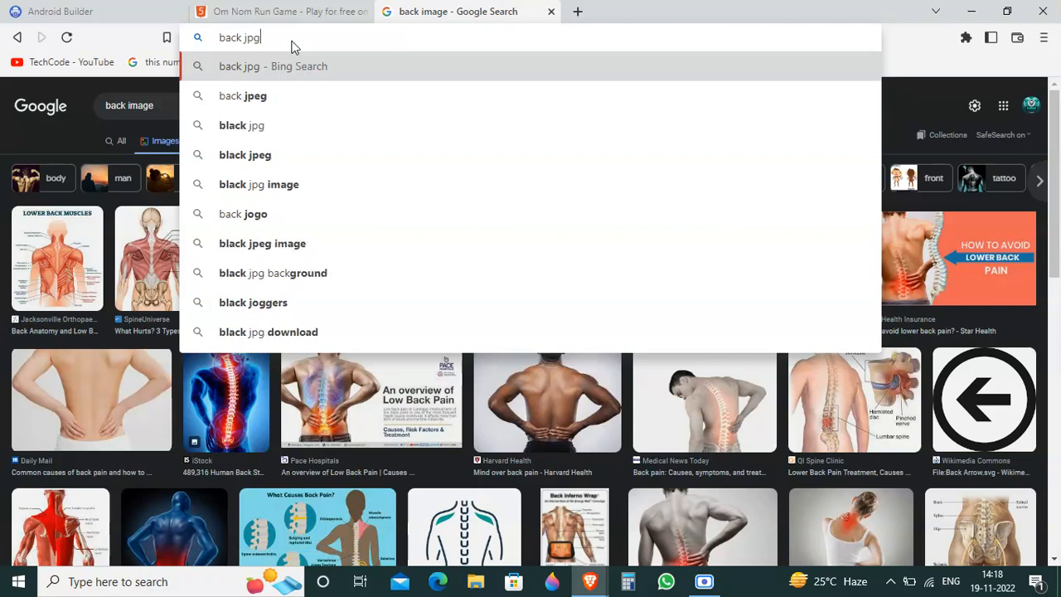
{"action": "type", "text": " button "}
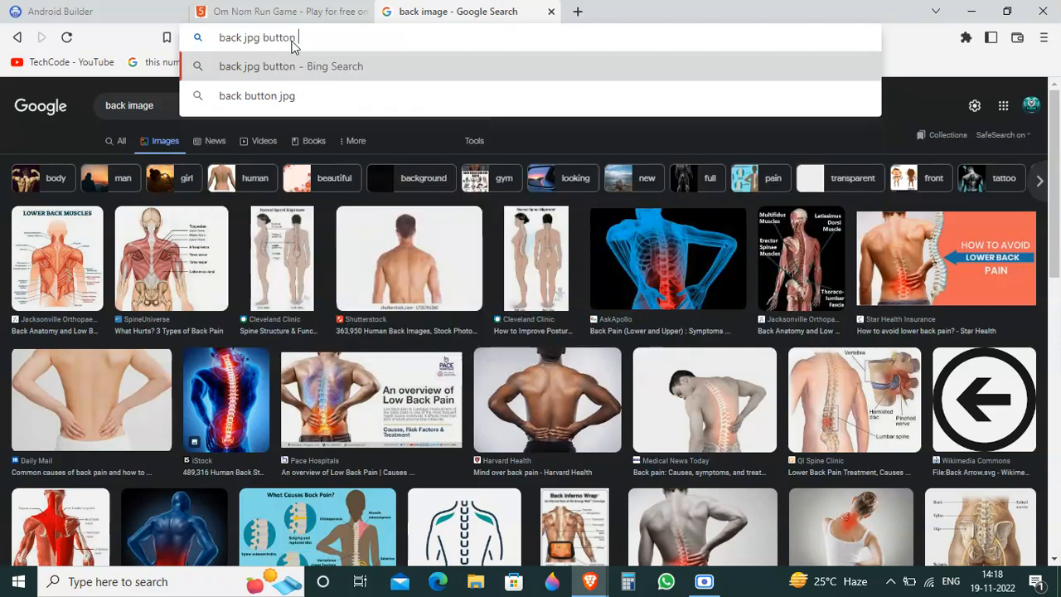
{"action": "type", "text": "image"}
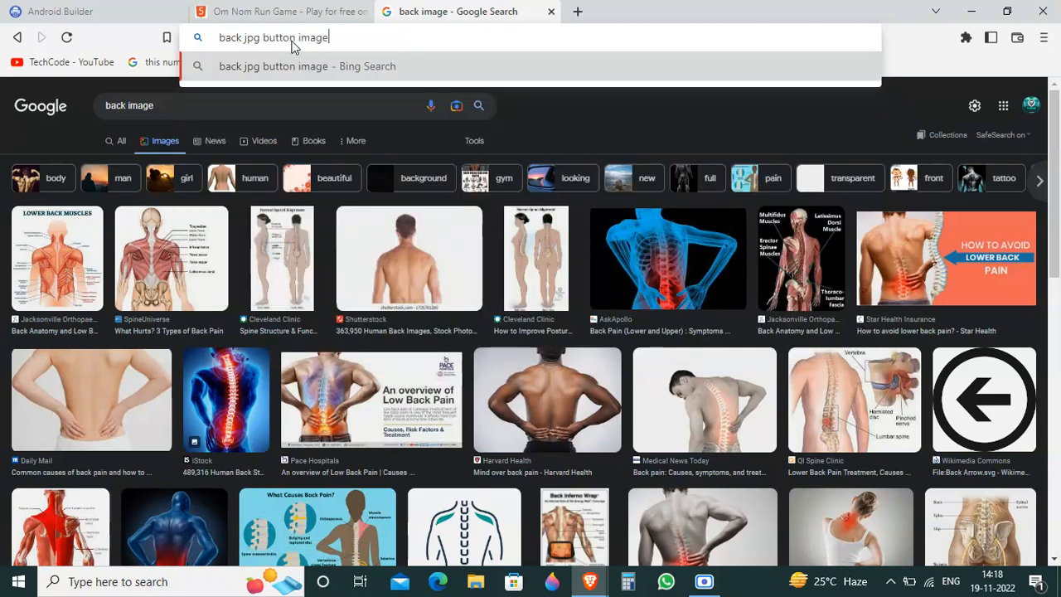
{"action": "key", "text": "Return"}
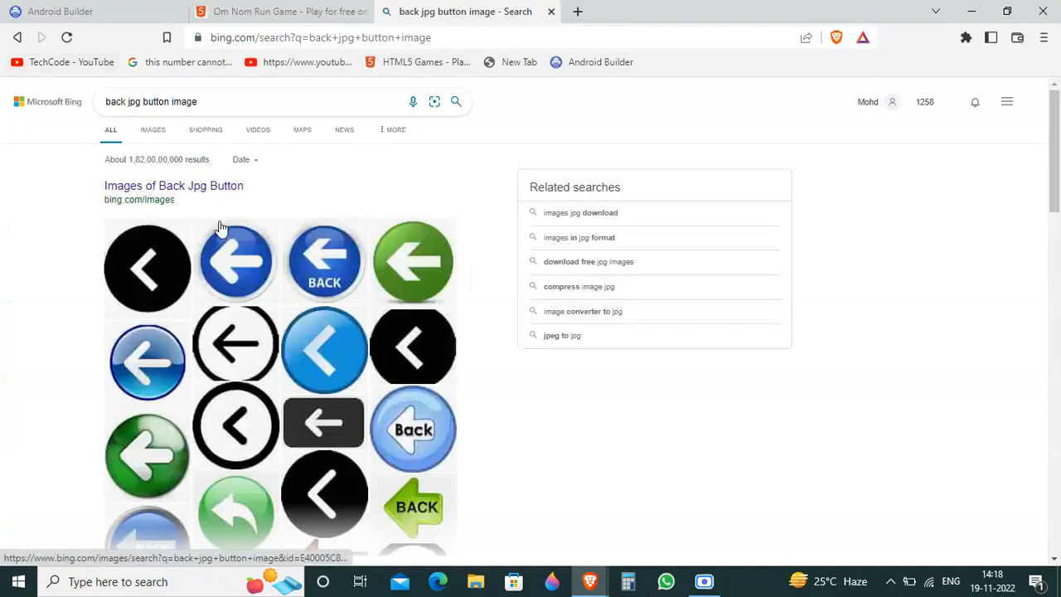
Step: Open the blue round back-arrow picture from the results and save it as the JPEG file "R (1)" in the TechCode folder
{"action": "left_click", "coordinate": [154, 368]}
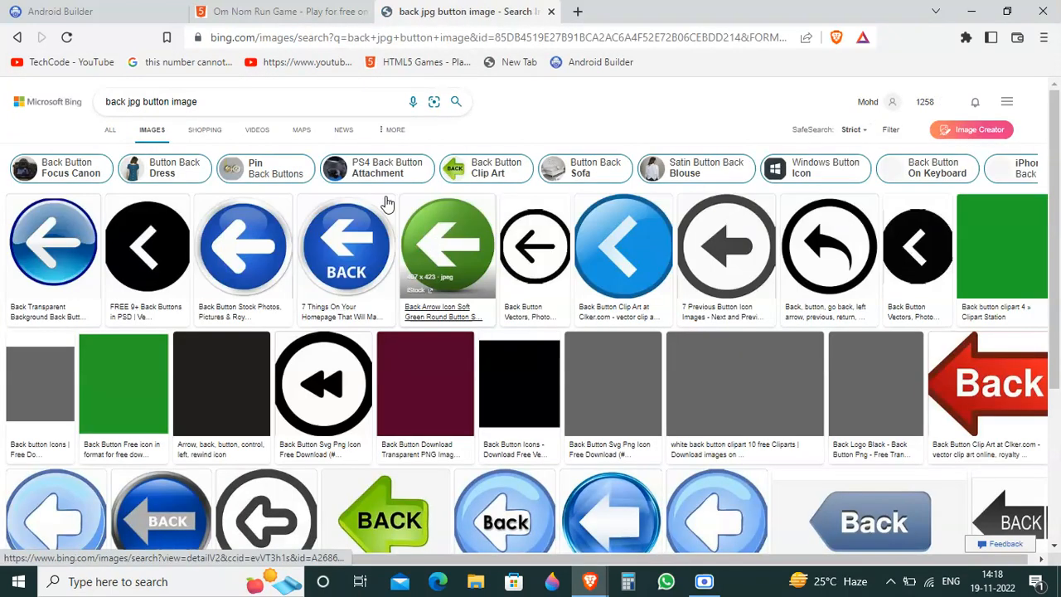
{"action": "left_click", "coordinate": [470, 246]}
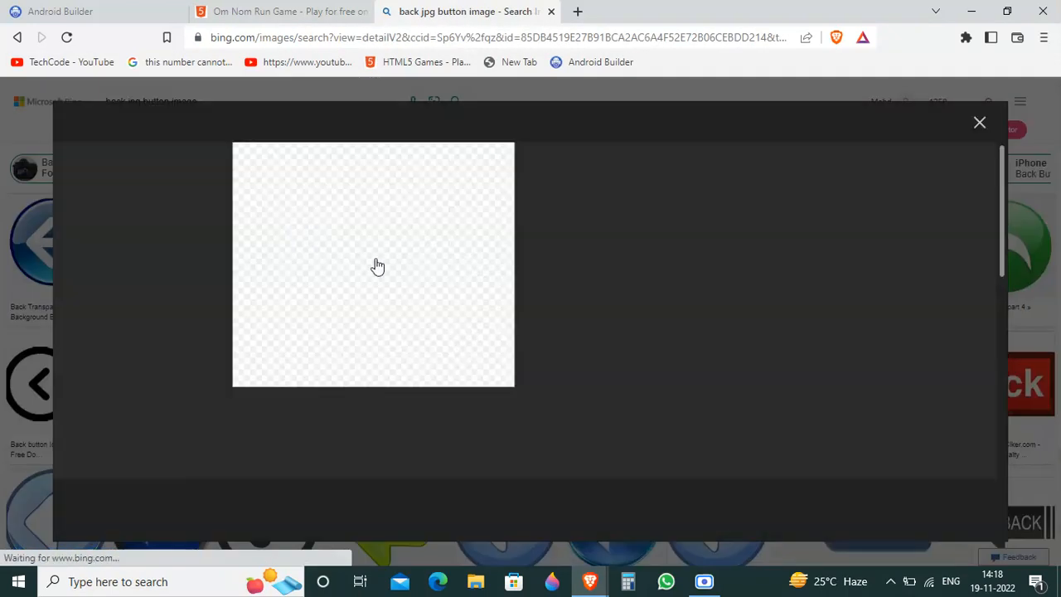
{"action": "right_click", "coordinate": [355, 218]}
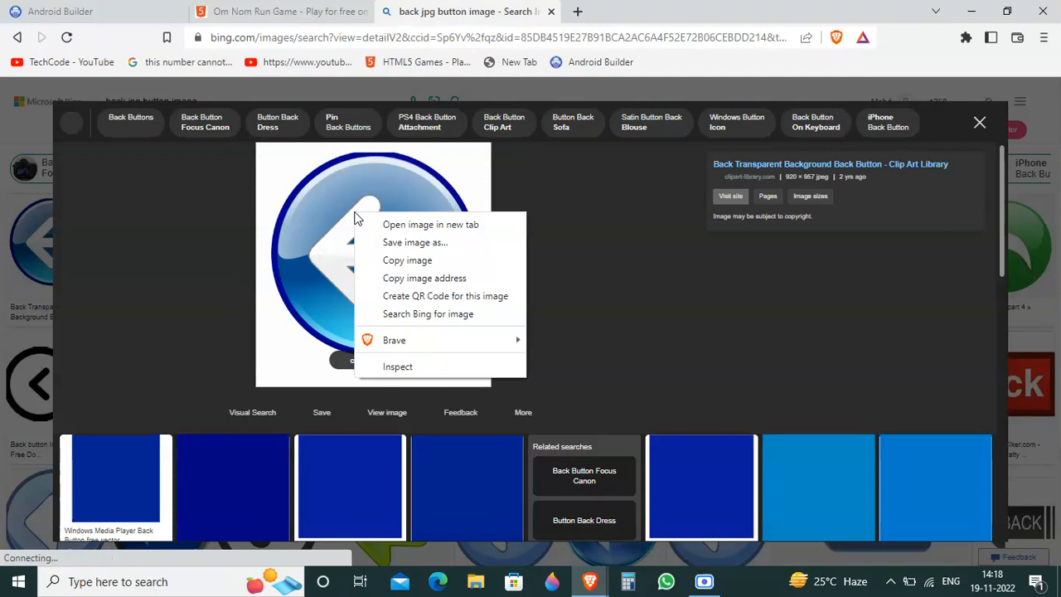
{"action": "left_click", "coordinate": [406, 242]}
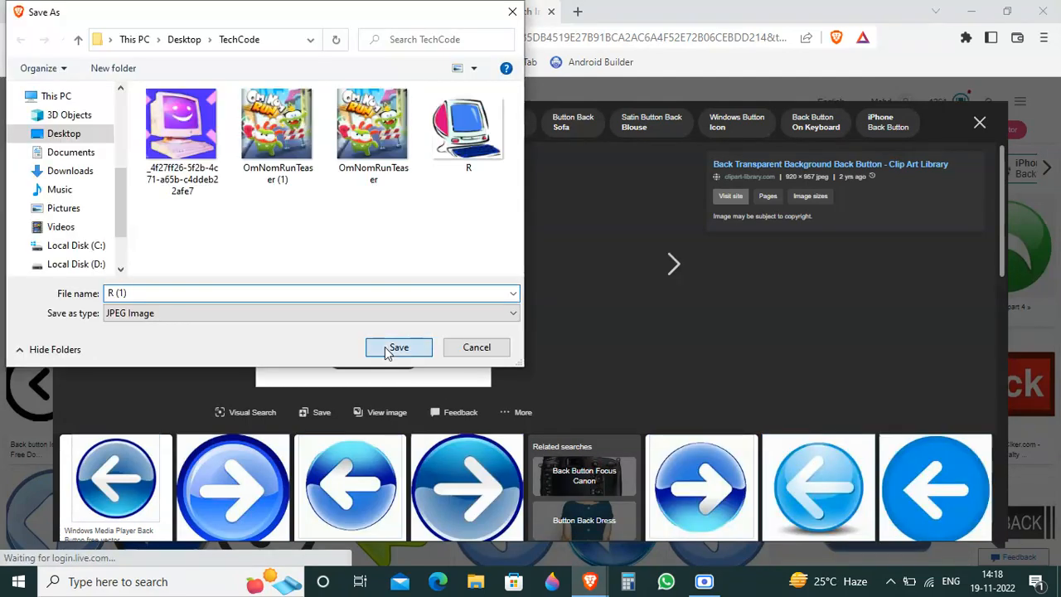
{"action": "left_click", "coordinate": [396, 348]}
Step: Switch back to the Android Builder page, upload the R (1) picture from the TechCode folder and assign it as Button1's image
{"action": "left_click", "coordinate": [139, 11]}
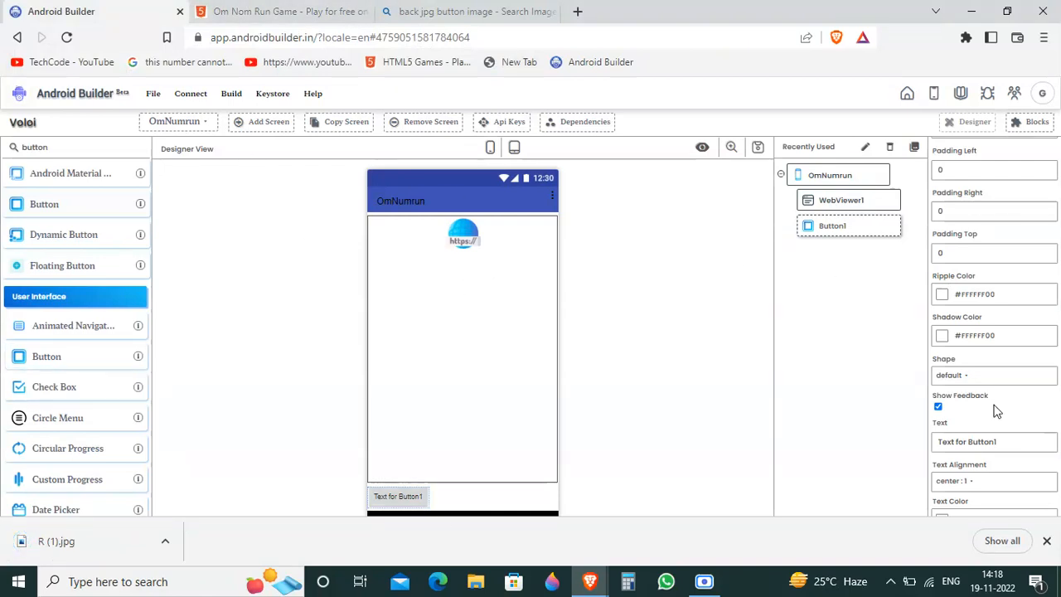
{"action": "scroll", "coordinate": [995, 411], "scroll_direction": "up", "scroll_amount": 6}
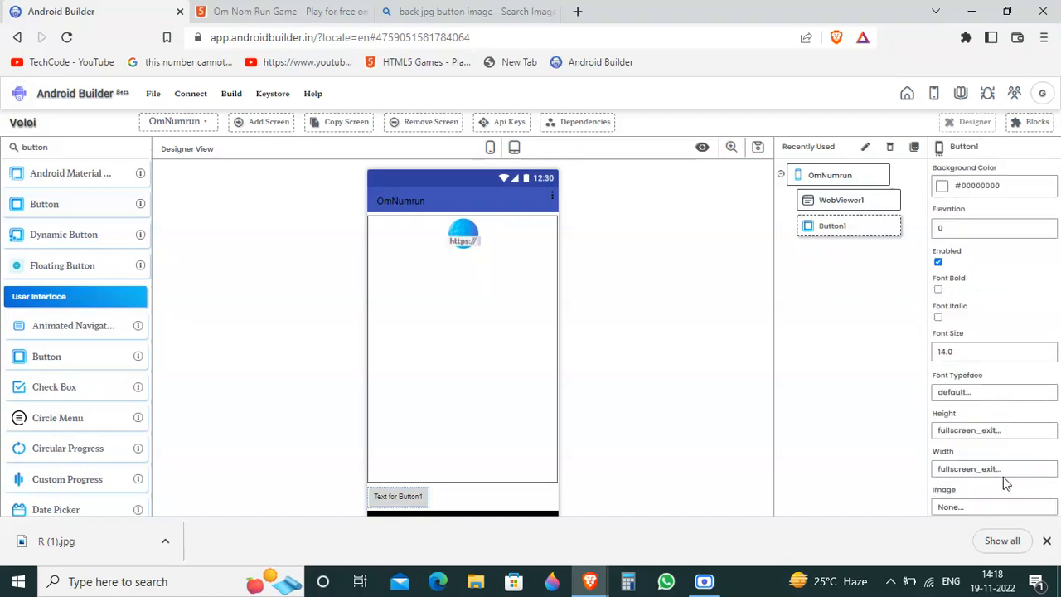
{"action": "left_click", "coordinate": [953, 507]}
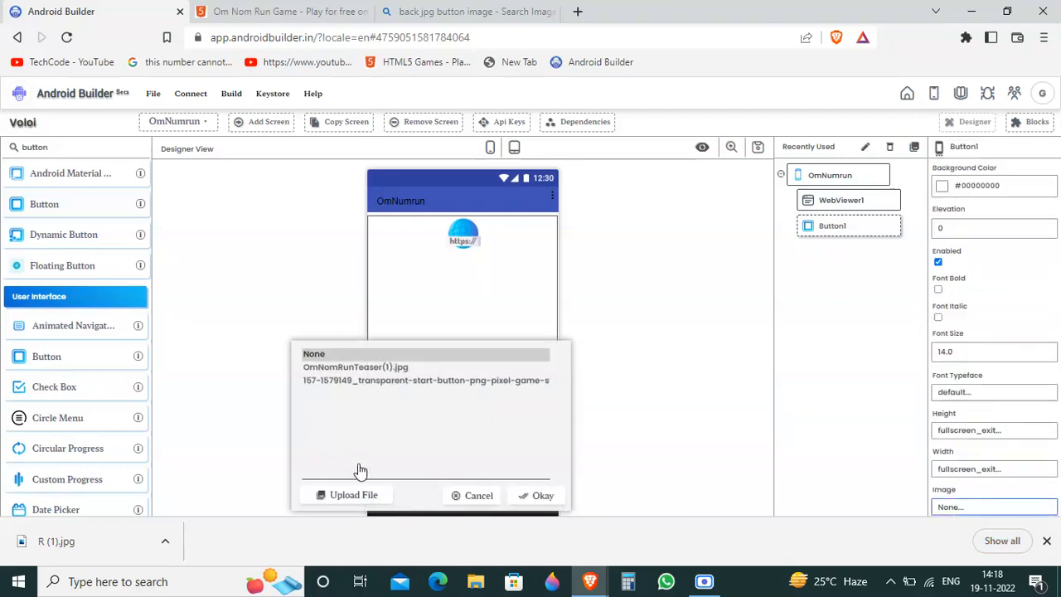
{"action": "left_click", "coordinate": [347, 494]}
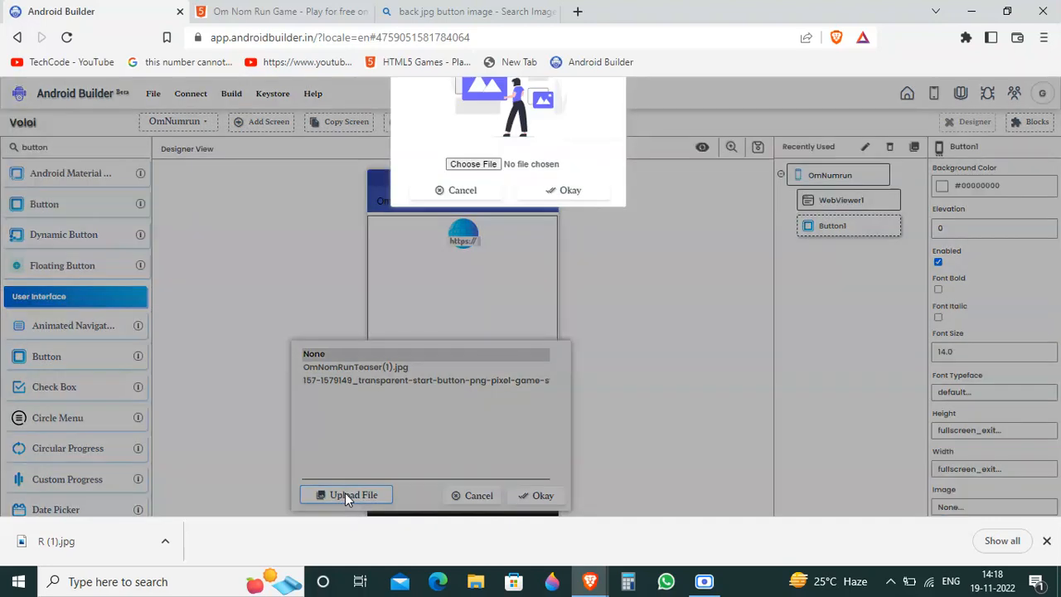
{"action": "left_click", "coordinate": [464, 354]}
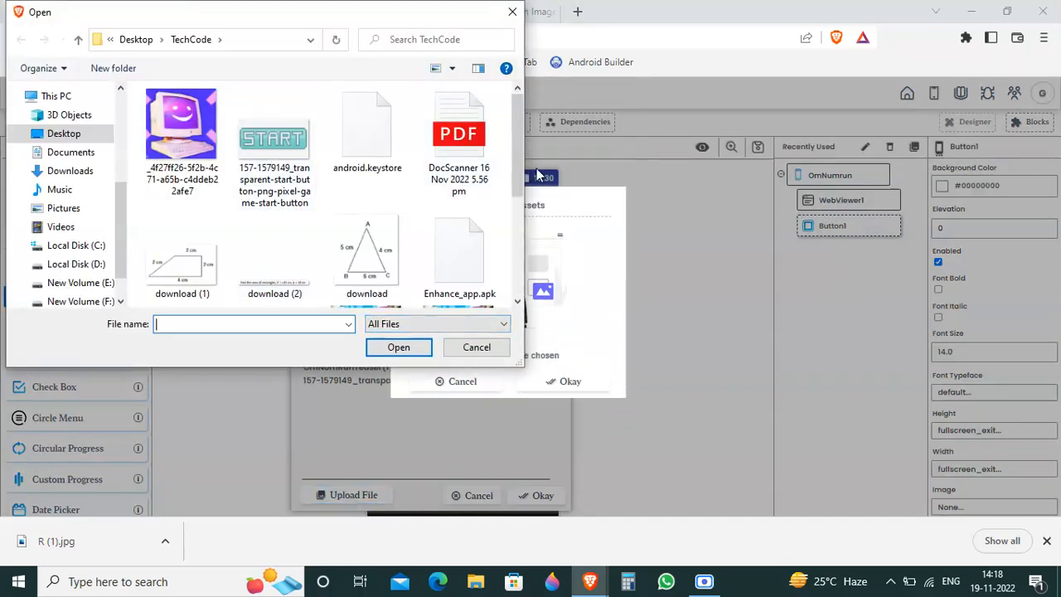
{"action": "left_click_drag", "start_coordinate": [522, 172], "coordinate": [533, 273]}
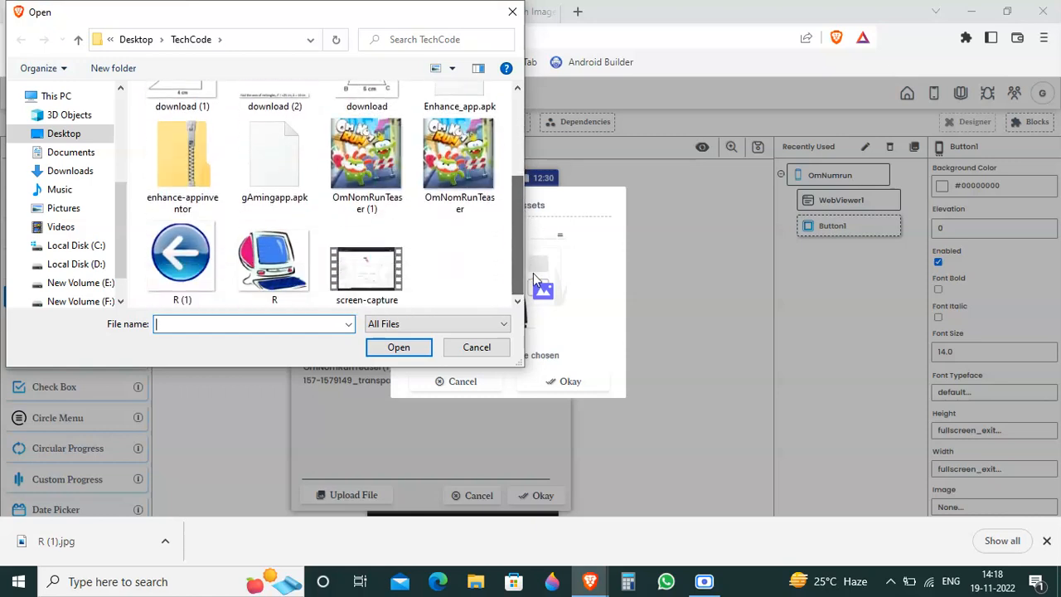
{"action": "left_click", "coordinate": [199, 274]}
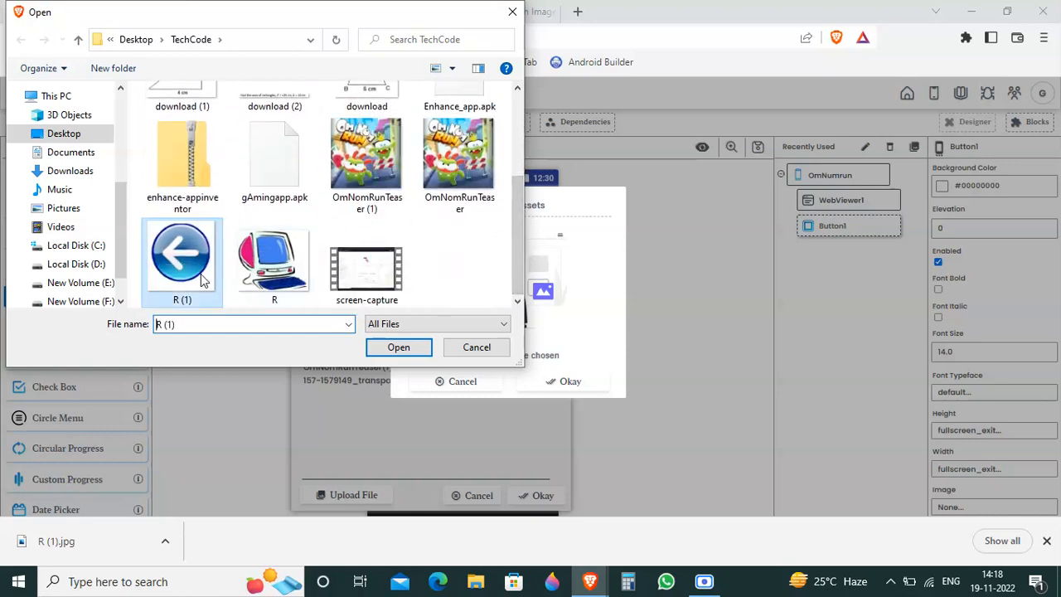
{"action": "left_click", "coordinate": [404, 348]}
{"action": "left_click", "coordinate": [560, 383]}
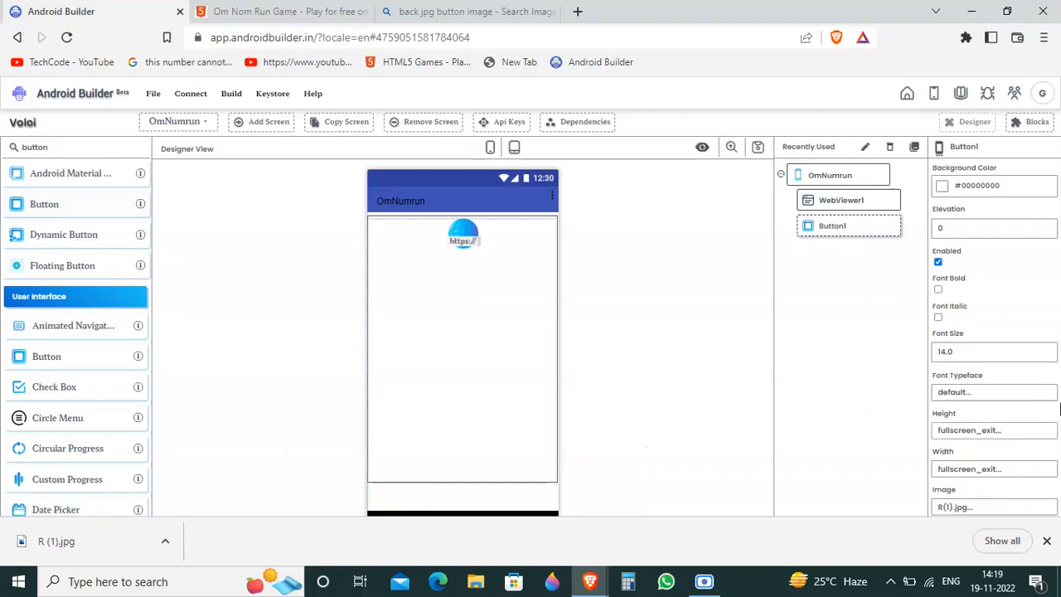
Step: Check Button1's properties and its assigned image file, and dismiss the browser's download bar
{"action": "scroll", "coordinate": [1009, 288], "scroll_direction": "down", "scroll_amount": 10}
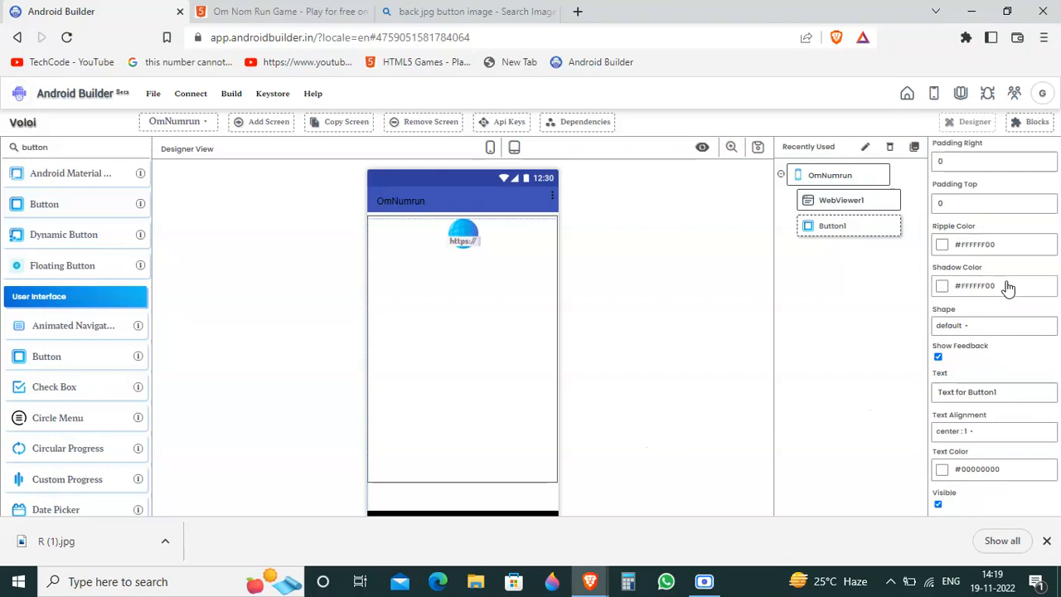
{"action": "scroll", "coordinate": [1008, 288], "scroll_direction": "up", "scroll_amount": 5}
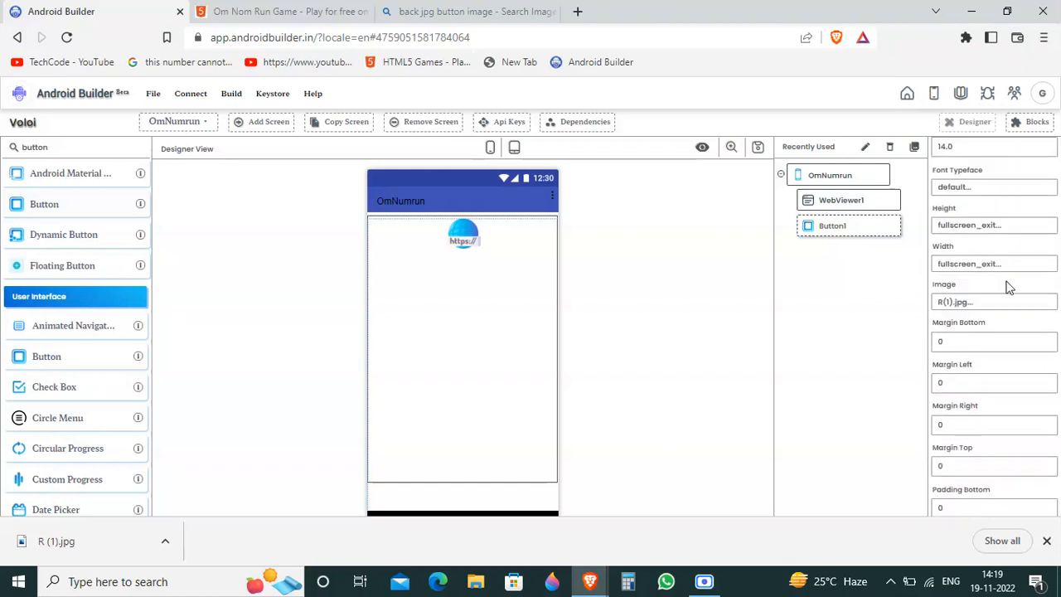
{"action": "scroll", "coordinate": [1008, 287], "scroll_direction": "up", "scroll_amount": 3}
{"action": "left_click_drag", "start_coordinate": [1008, 288], "coordinate": [417, 327]}
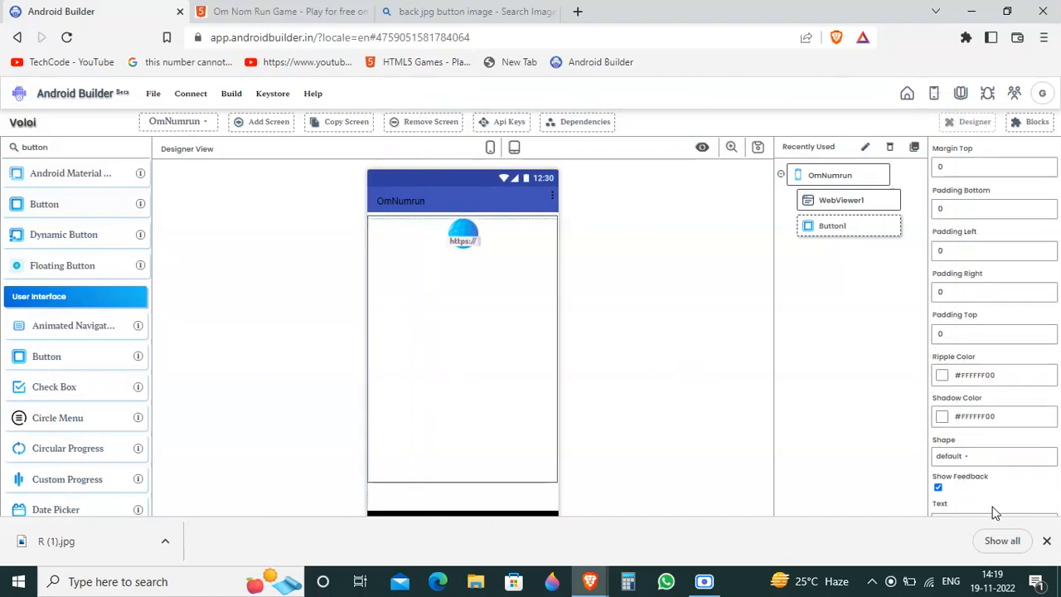
{"action": "scroll", "coordinate": [995, 513], "scroll_direction": "down", "scroll_amount": 3}
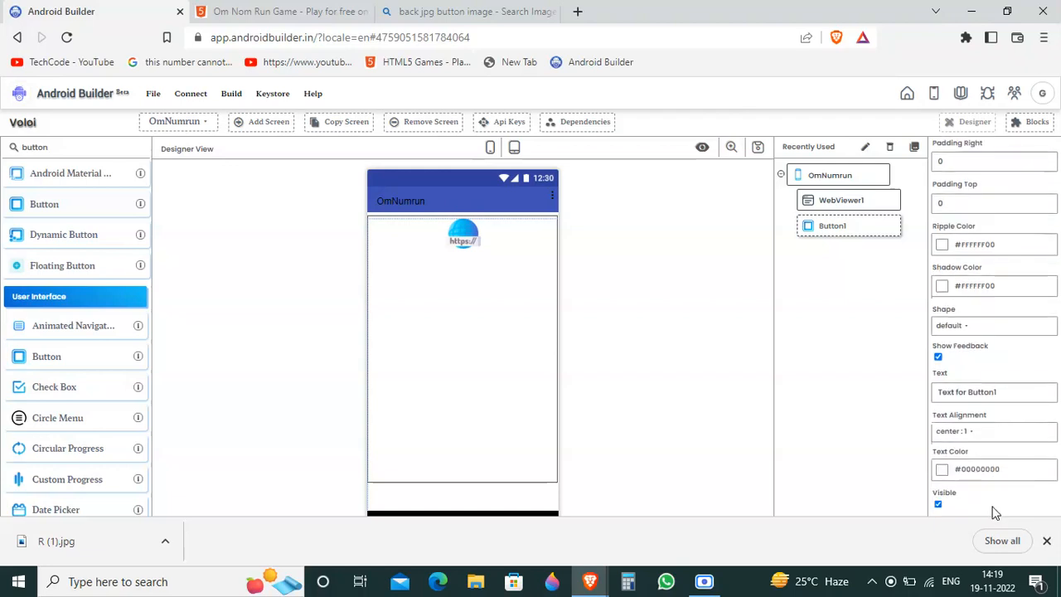
{"action": "scroll", "coordinate": [994, 513], "scroll_direction": "up", "scroll_amount": 10}
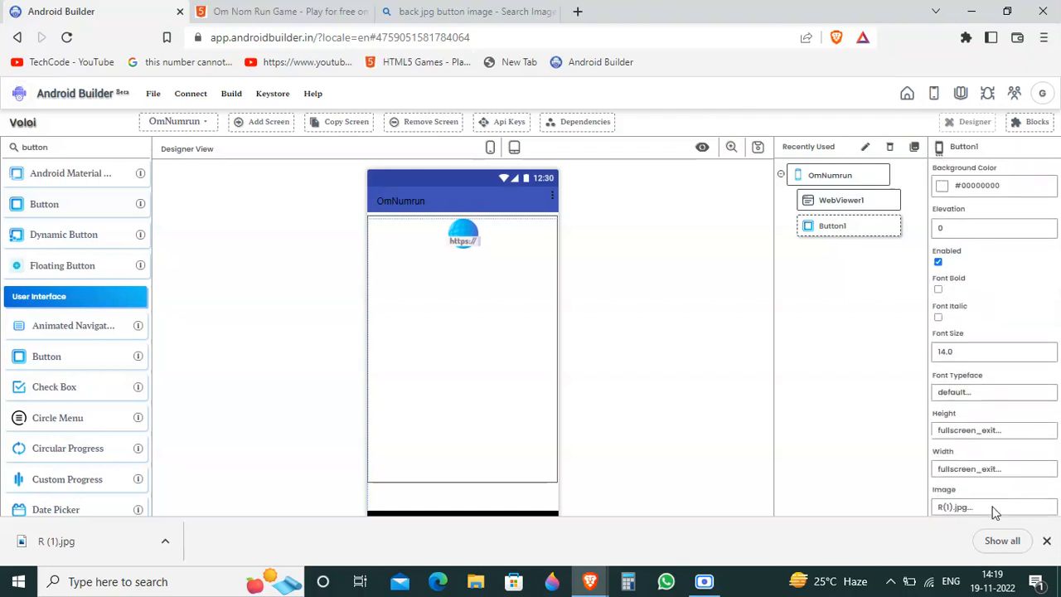
{"action": "left_click", "coordinate": [994, 509]}
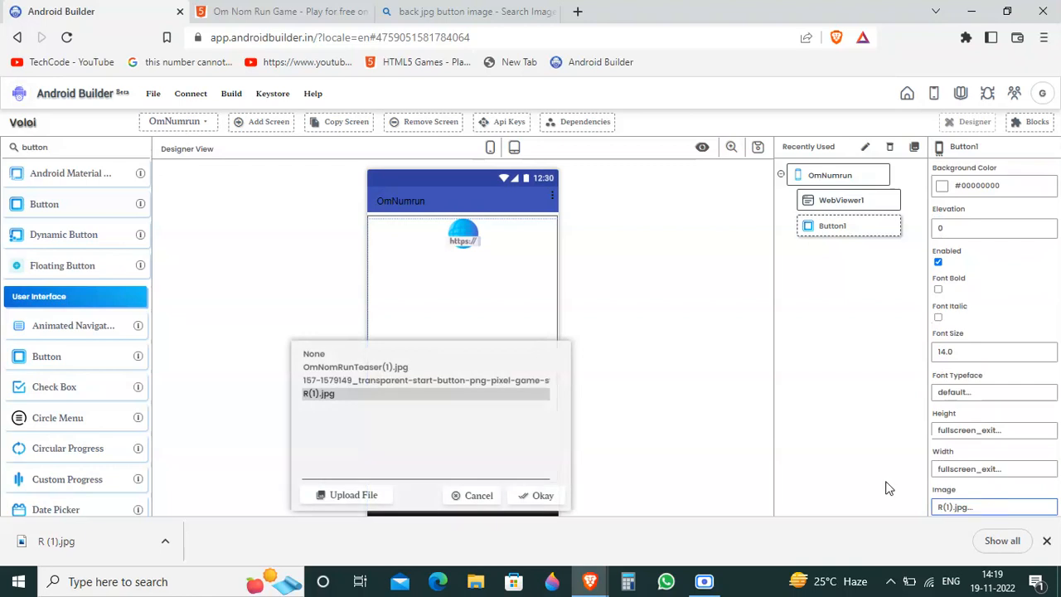
{"action": "left_click", "coordinate": [492, 496]}
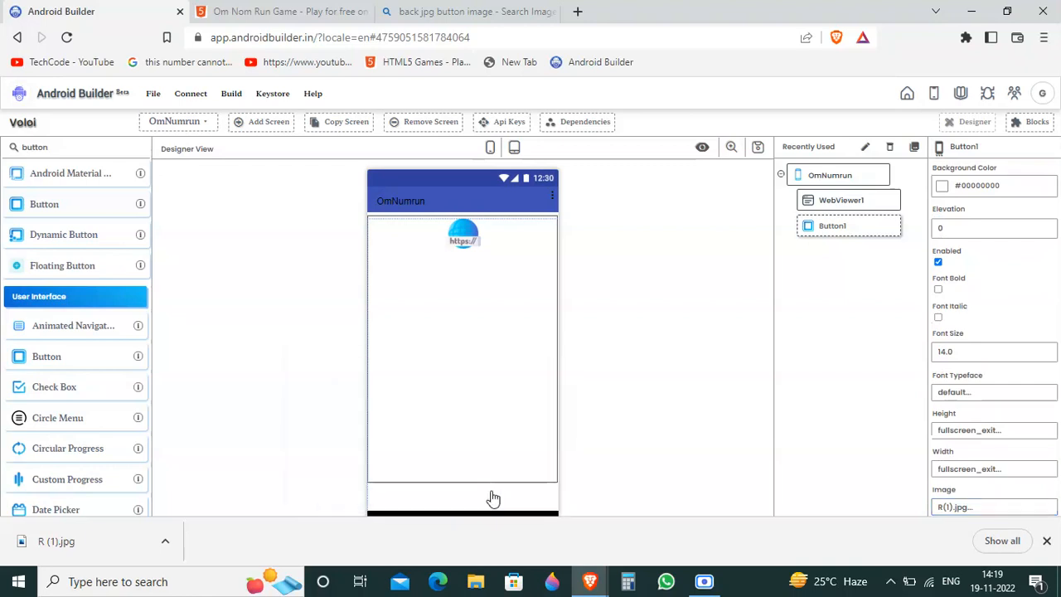
{"action": "left_click", "coordinate": [1047, 541]}
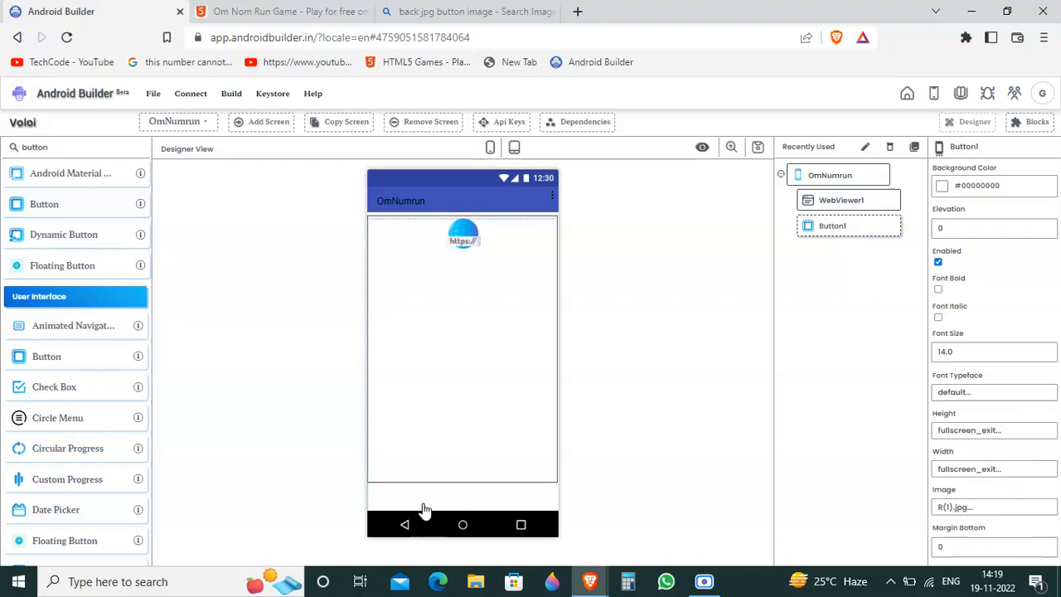
Step: Delete Button1 from the OmNumrun screen and place a new Button below WebViewer1
{"action": "left_click", "coordinate": [889, 146]}
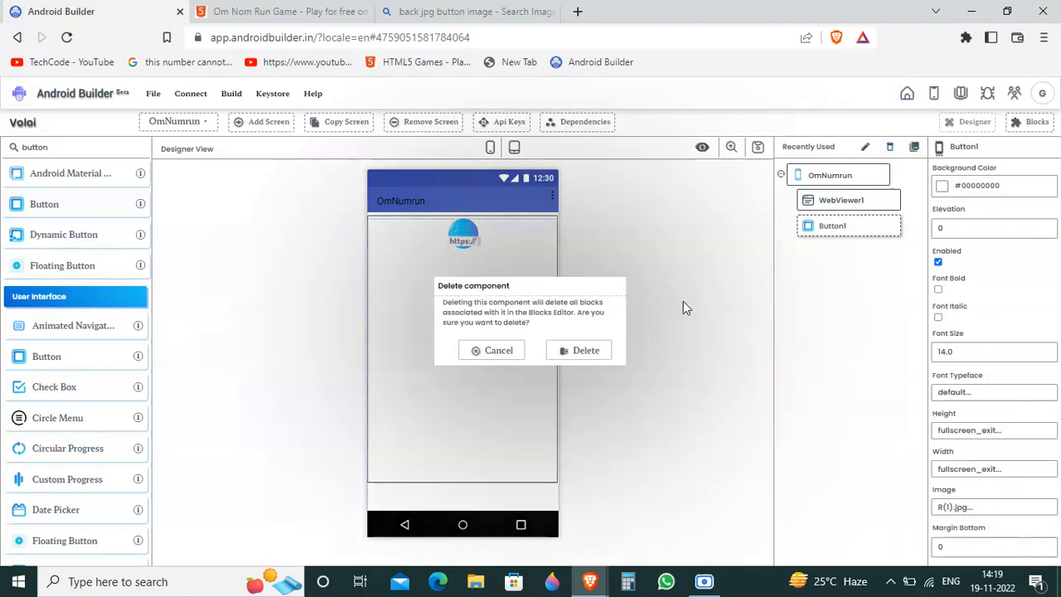
{"action": "left_click", "coordinate": [580, 364]}
{"action": "left_click_drag", "start_coordinate": [44, 204], "coordinate": [481, 496]}
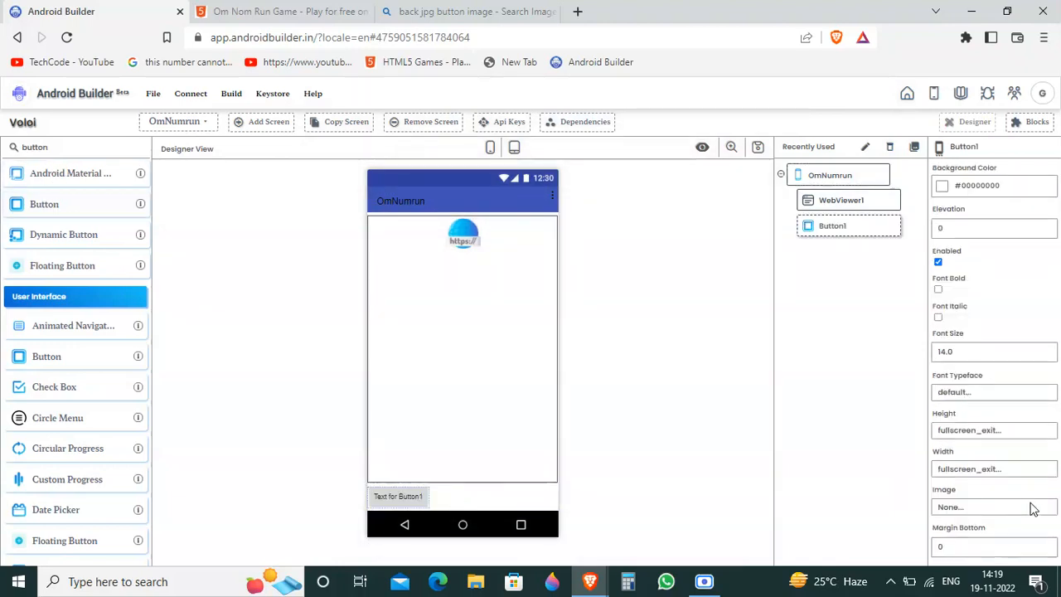
Step: Set the new button's text to "Back" and its shape to rounded
{"action": "scroll", "coordinate": [999, 307], "scroll_direction": "down", "scroll_amount": 10}
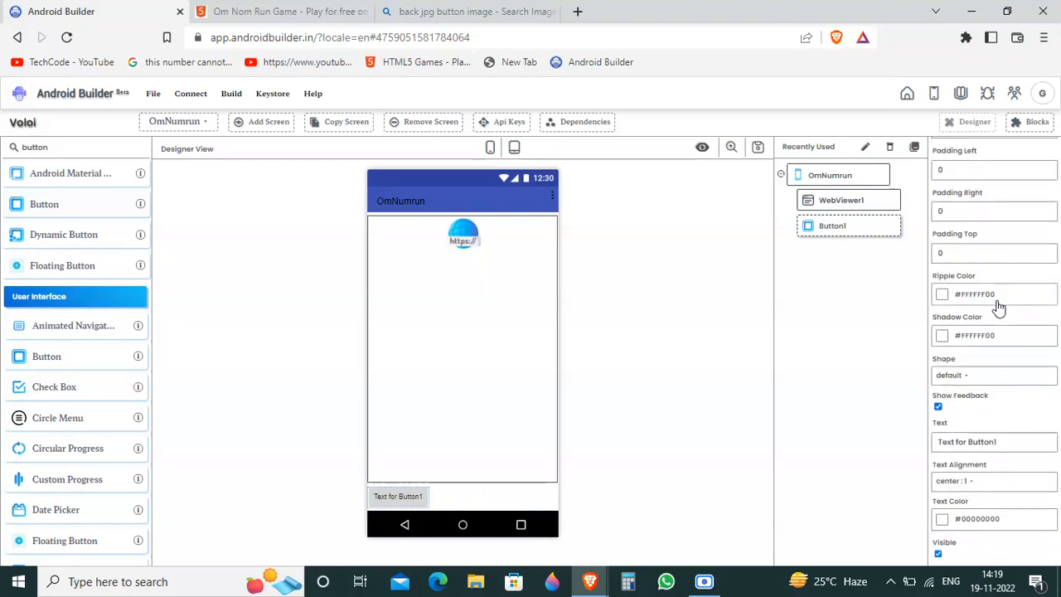
{"action": "left_click", "coordinate": [1003, 440]}
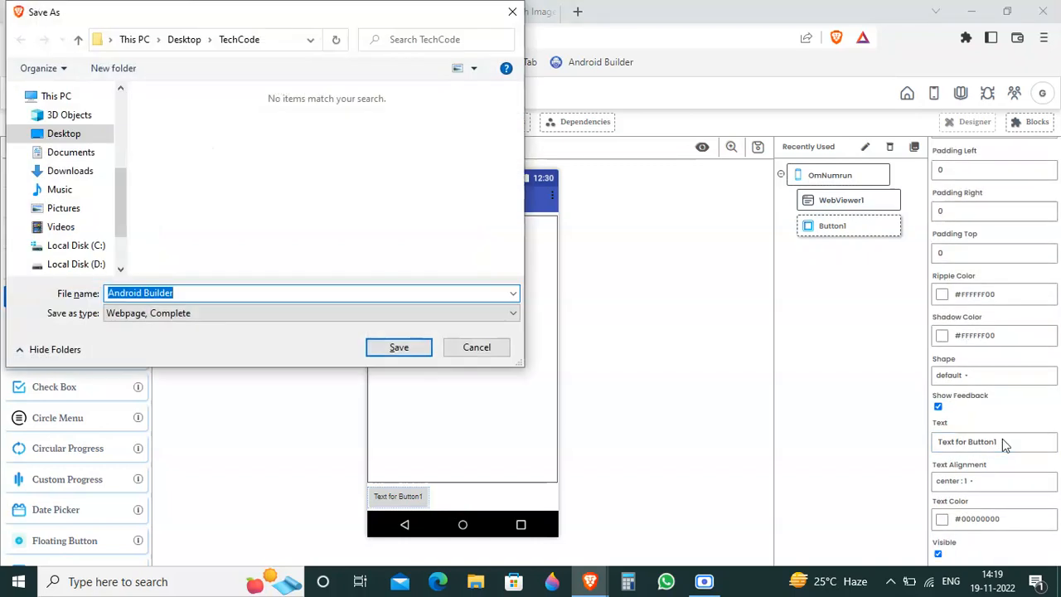
{"action": "left_click", "coordinate": [486, 349]}
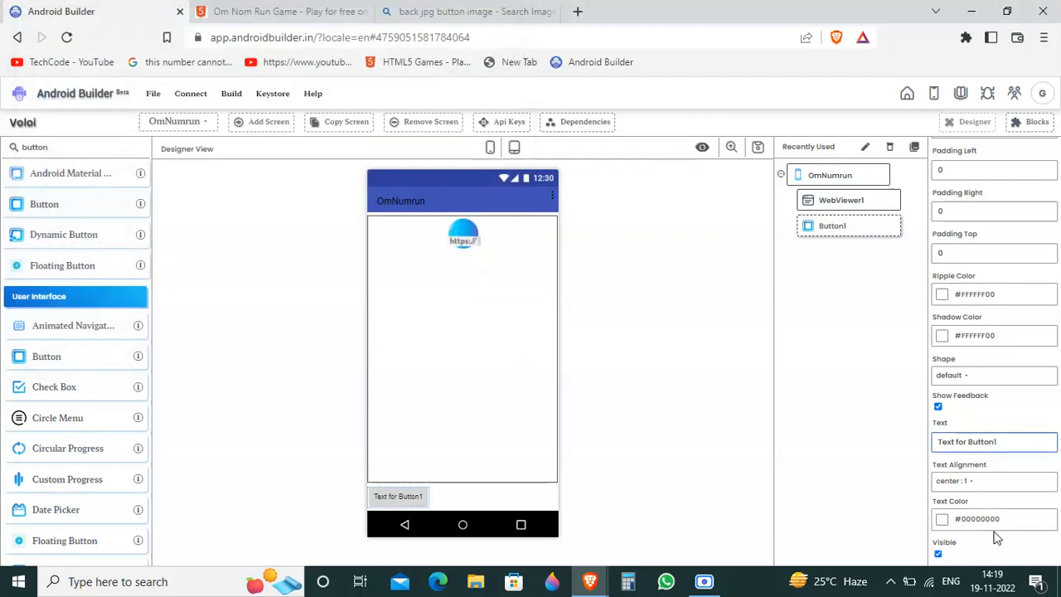
{"action": "key", "text": "ctrl+a"}
{"action": "type", "text": "Back"}
{"action": "left_click", "coordinate": [778, 338]}
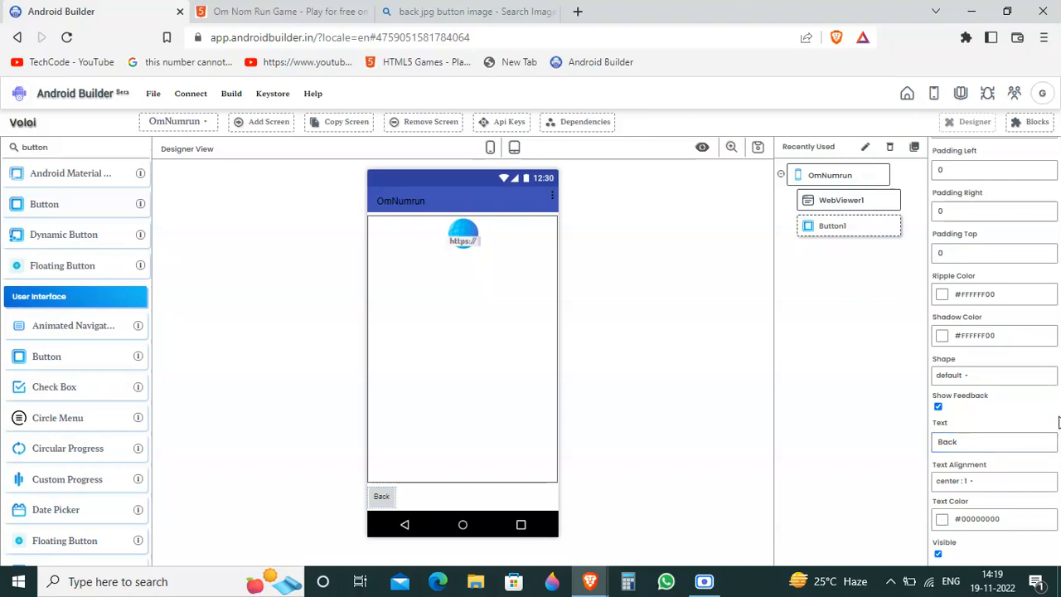
{"action": "left_click", "coordinate": [981, 378]}
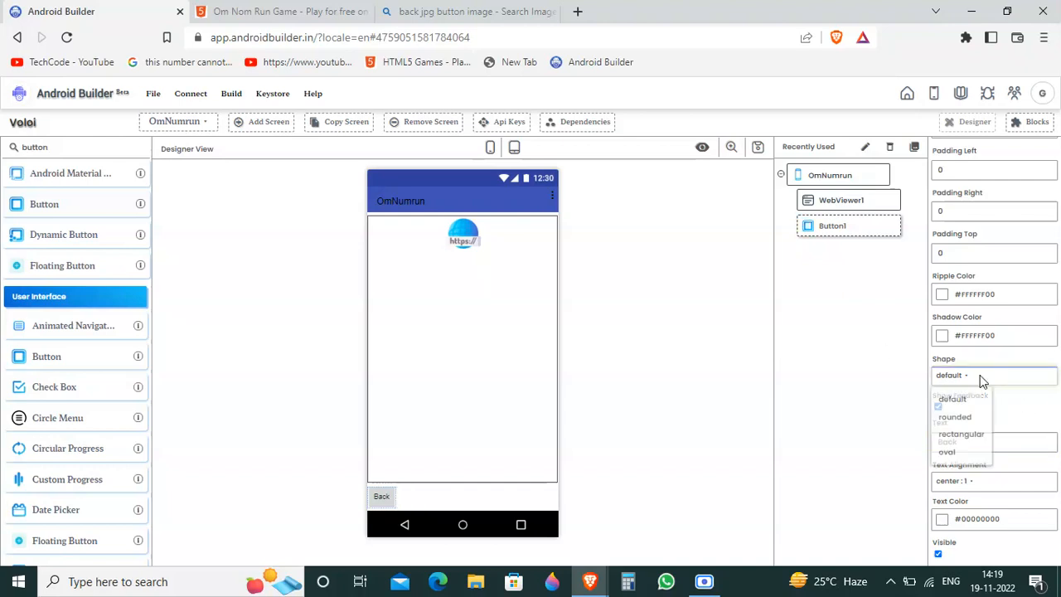
{"action": "left_click", "coordinate": [962, 417]}
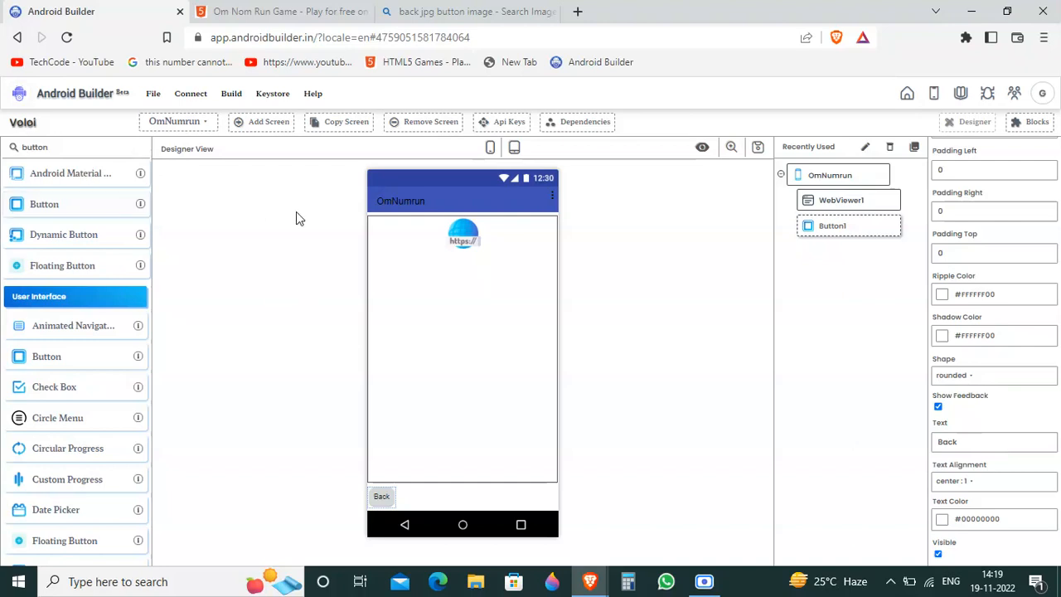
Step: Open the block editor for Screen1 and add a "when Button1.Click" event block to the workspace
{"action": "left_click", "coordinate": [194, 124]}
{"action": "left_click", "coordinate": [176, 150]}
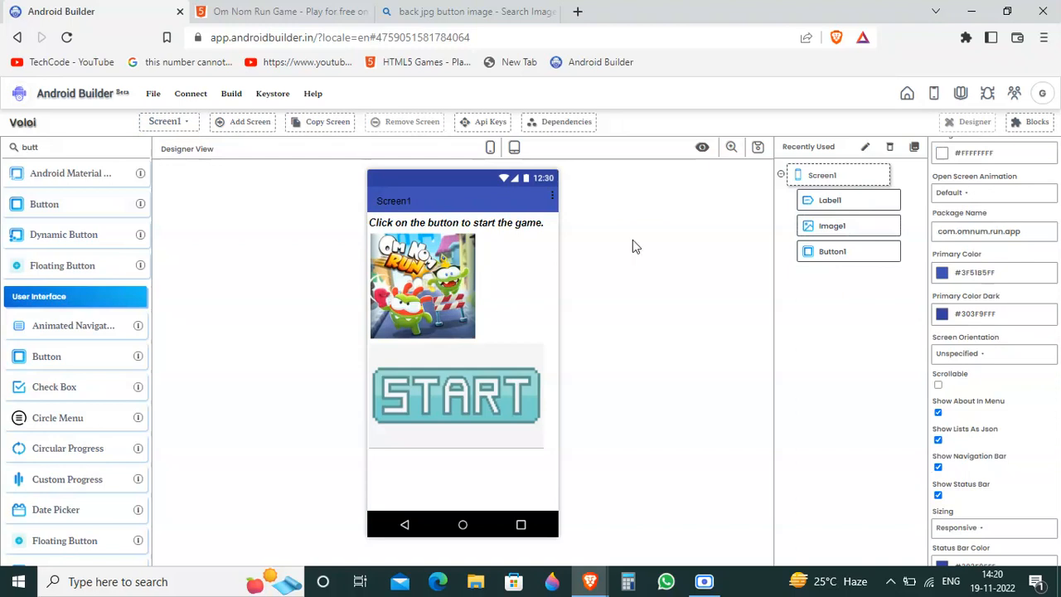
{"action": "left_click", "coordinate": [1038, 121]}
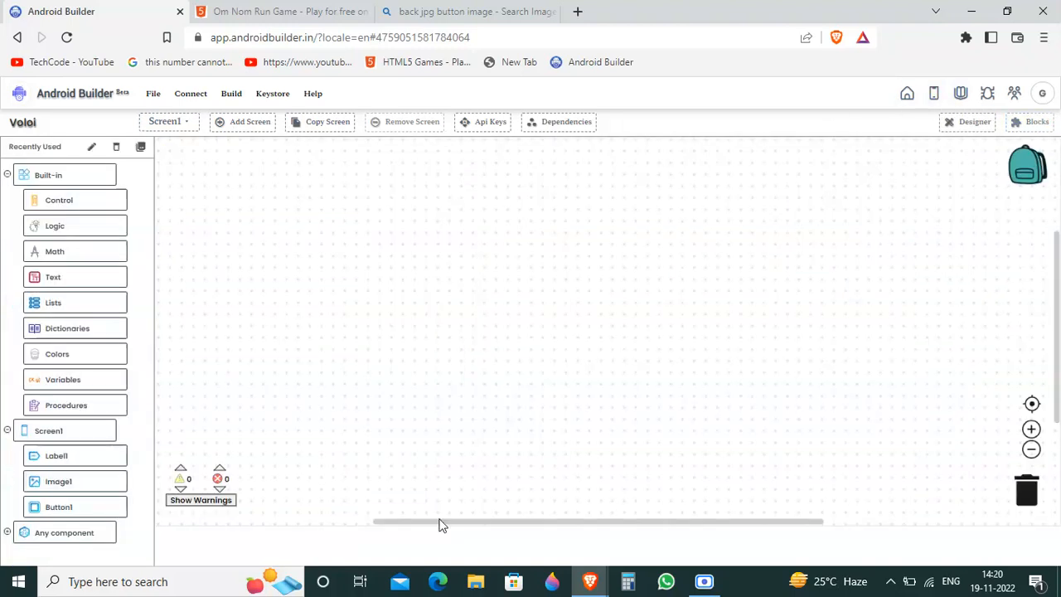
{"action": "left_click", "coordinate": [703, 582]}
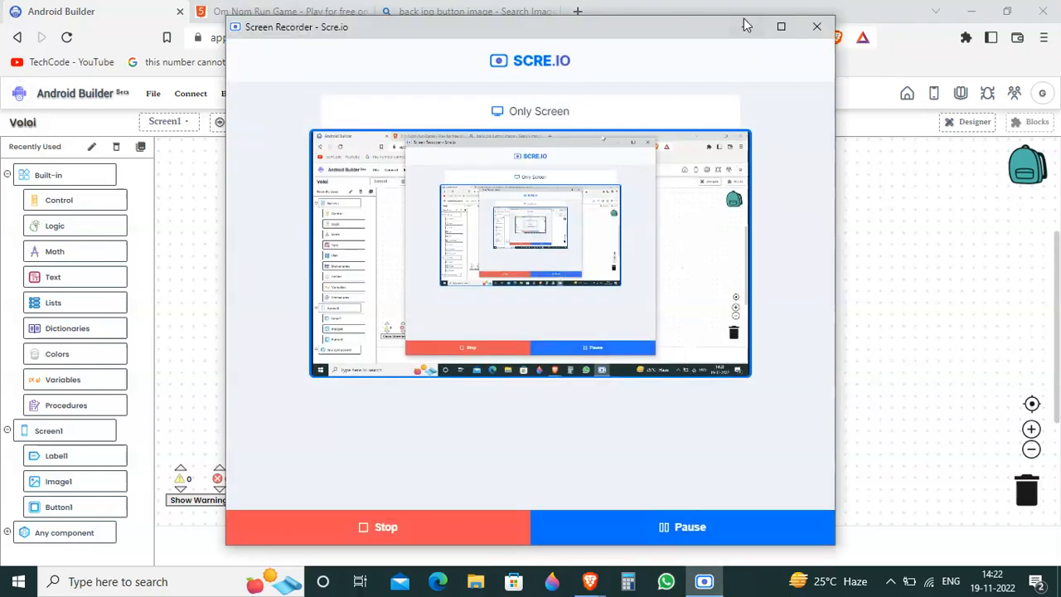
{"action": "left_click", "coordinate": [744, 26]}
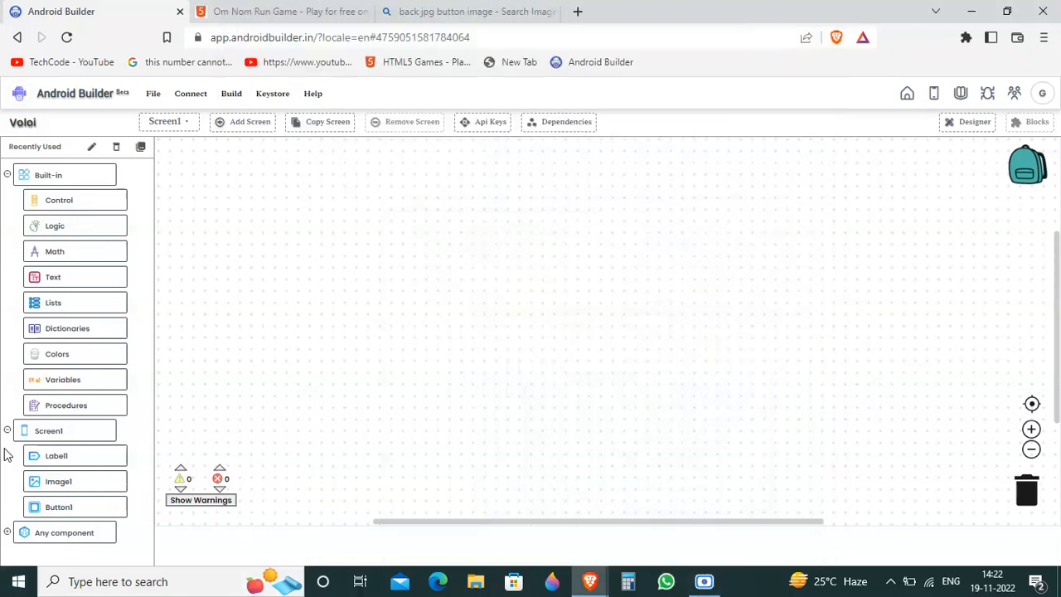
{"action": "left_click", "coordinate": [58, 507]}
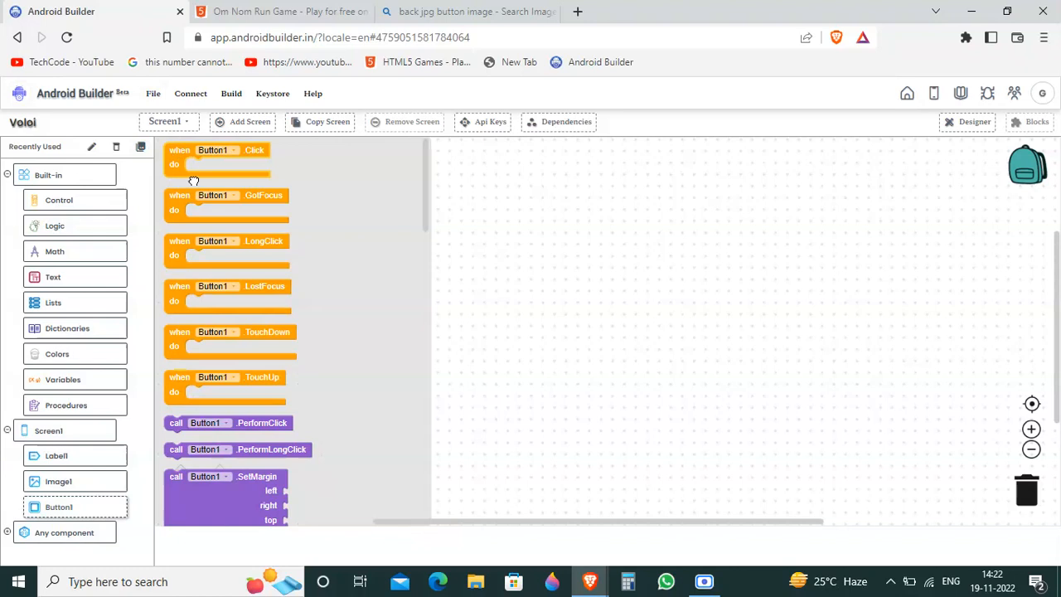
{"action": "left_click_drag", "start_coordinate": [193, 174], "coordinate": [245, 199]}
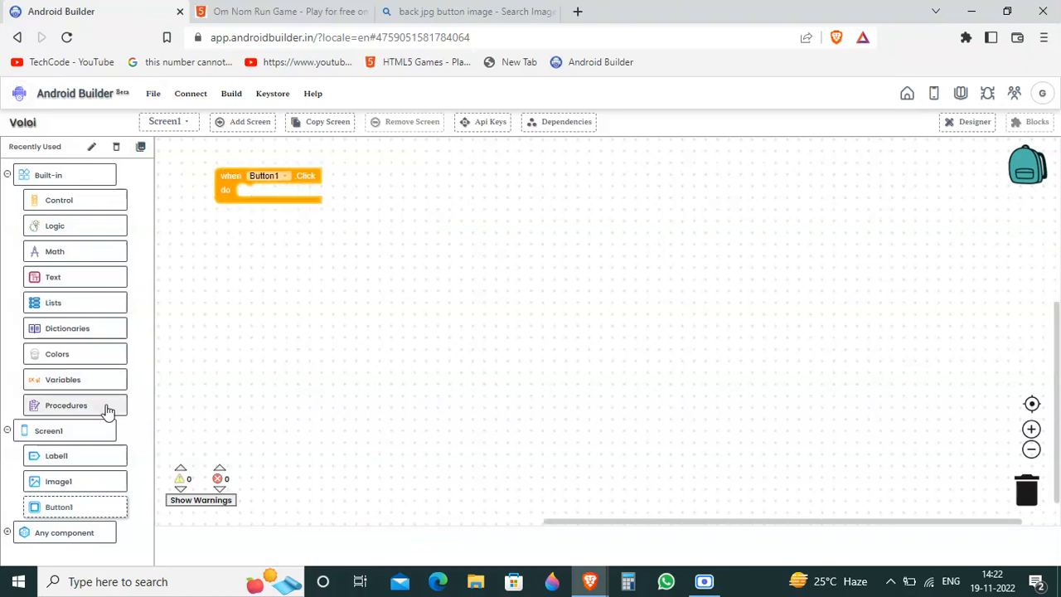
Step: Put an "open another screen" block inside the Button1.Click event and set its screenName to OmNumrun
{"action": "left_click", "coordinate": [58, 203]}
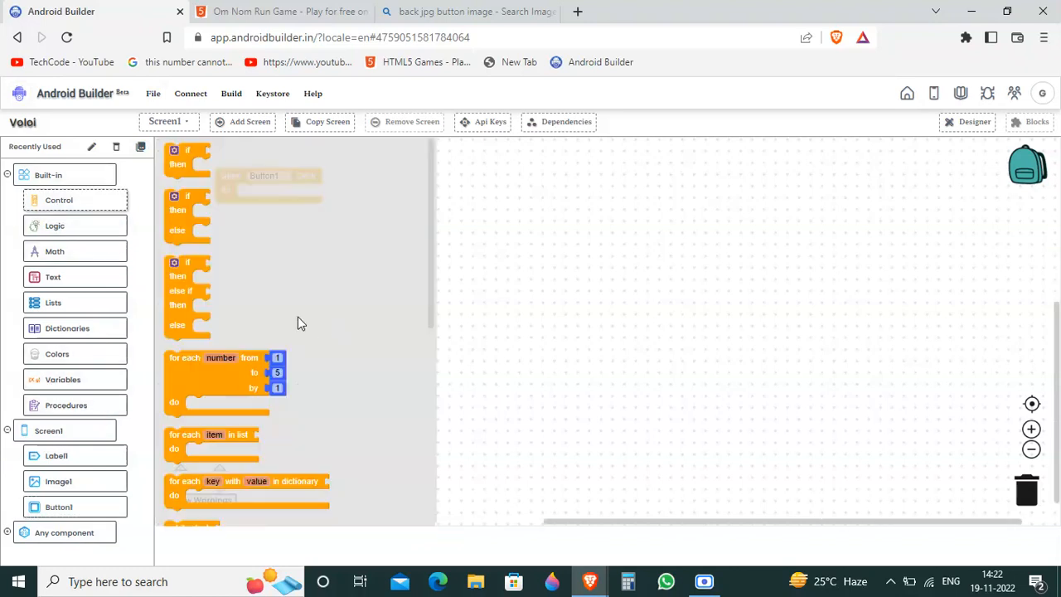
{"action": "scroll", "coordinate": [300, 323], "scroll_direction": "down", "scroll_amount": 5}
{"action": "left_click_drag", "start_coordinate": [266, 297], "coordinate": [342, 193]}
{"action": "left_click", "coordinate": [432, 196]}
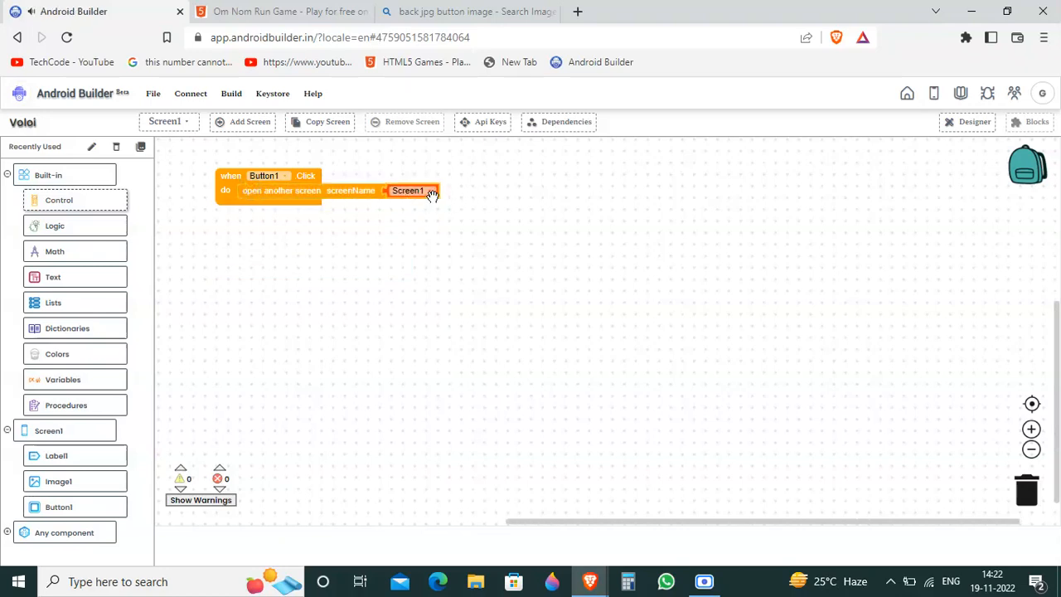
{"action": "left_click", "coordinate": [431, 195]}
{"action": "left_click", "coordinate": [416, 218]}
Step: Switch the block editor to the OmNumrun screen and add a "when Button1.Click" event block to its workspace
{"action": "left_click", "coordinate": [187, 126]}
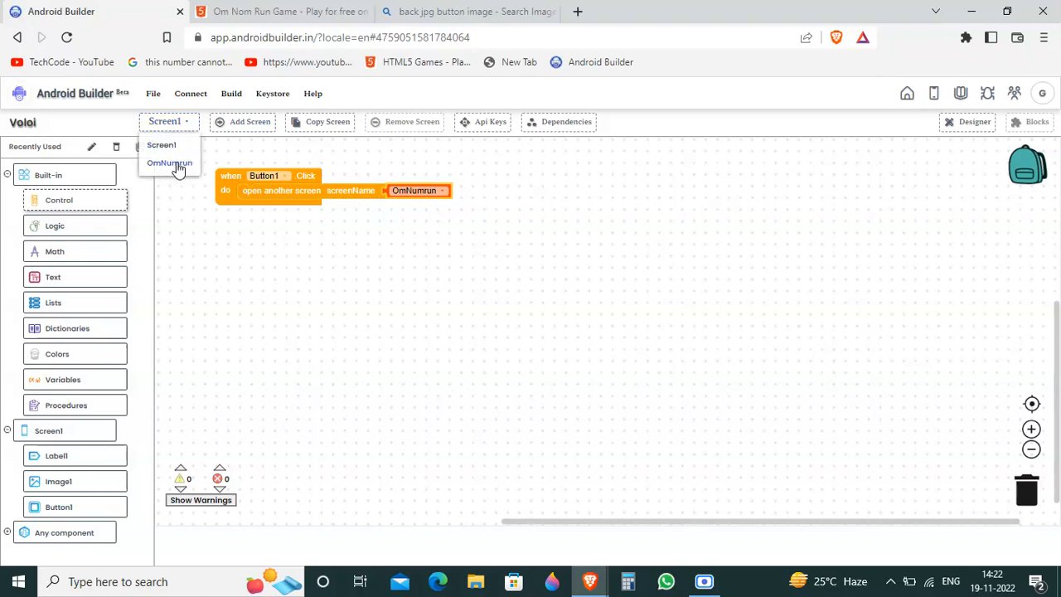
{"action": "left_click", "coordinate": [170, 163]}
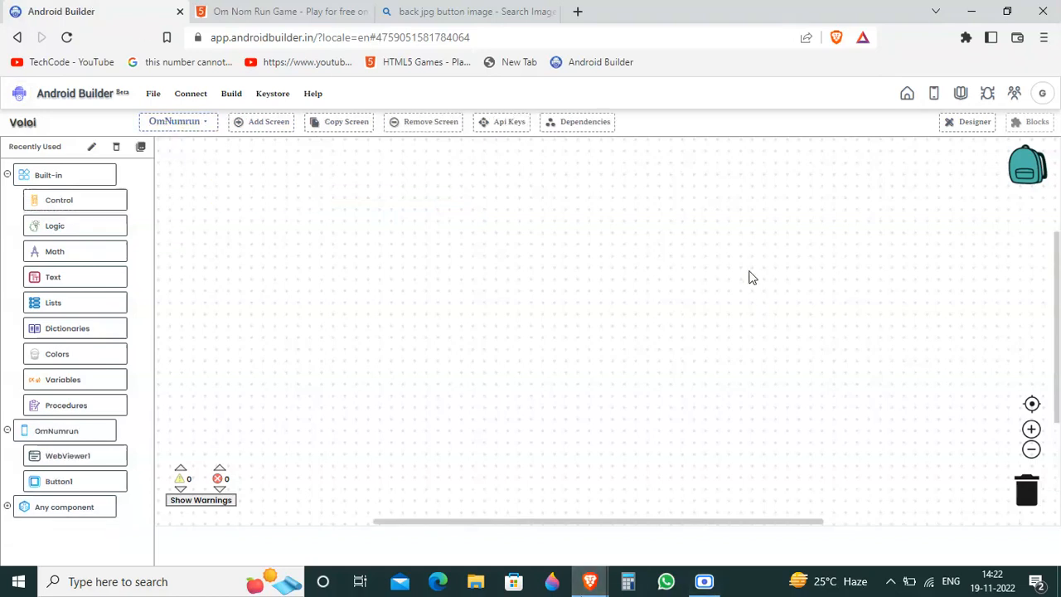
{"action": "left_click", "coordinate": [51, 484]}
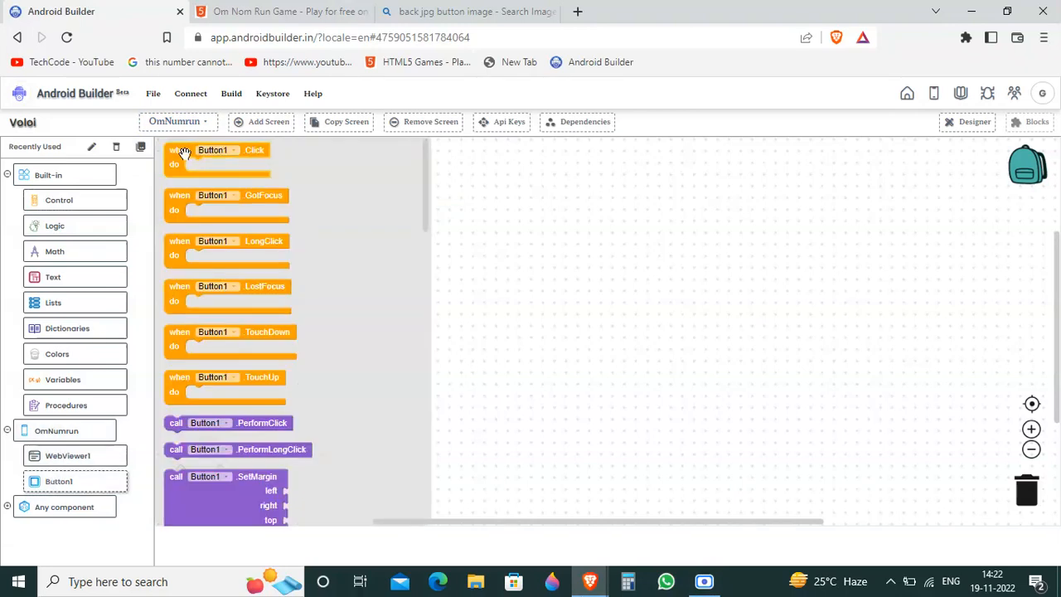
{"action": "left_click_drag", "start_coordinate": [184, 153], "coordinate": [189, 171]}
{"action": "left_click", "coordinate": [232, 170]}
{"action": "left_click", "coordinate": [232, 181]}
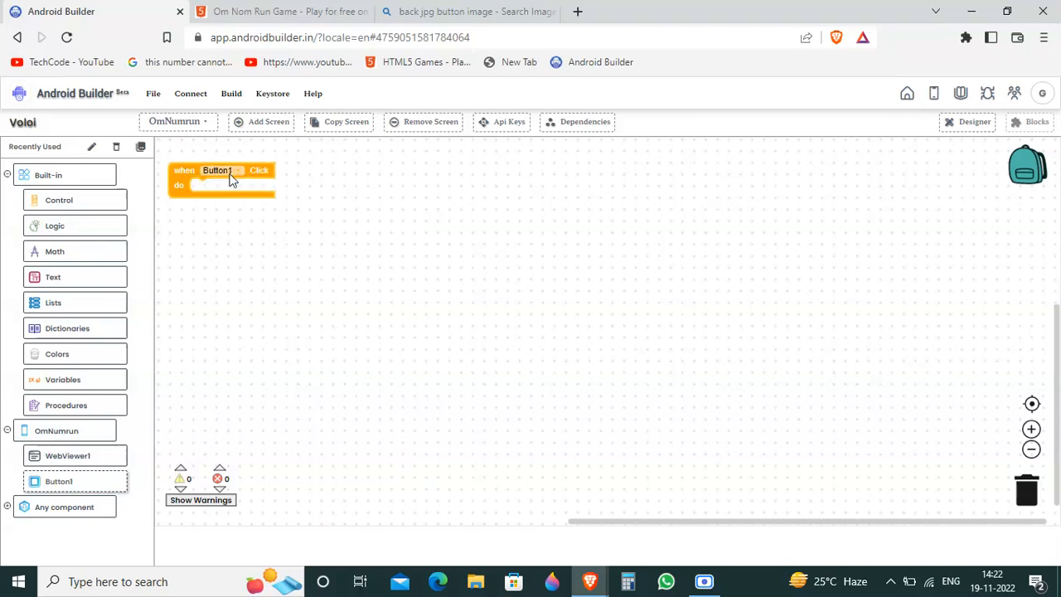
Step: Return to the designer view and rename the OmNumrun screen's Button1 component to Button2
{"action": "left_click", "coordinate": [950, 126]}
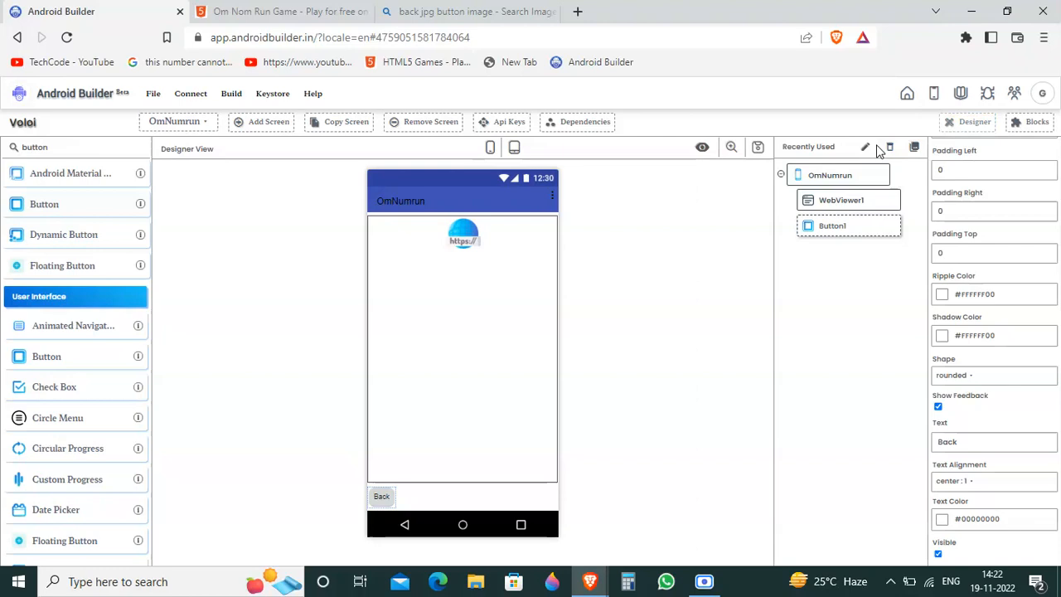
{"action": "left_click", "coordinate": [1019, 123]}
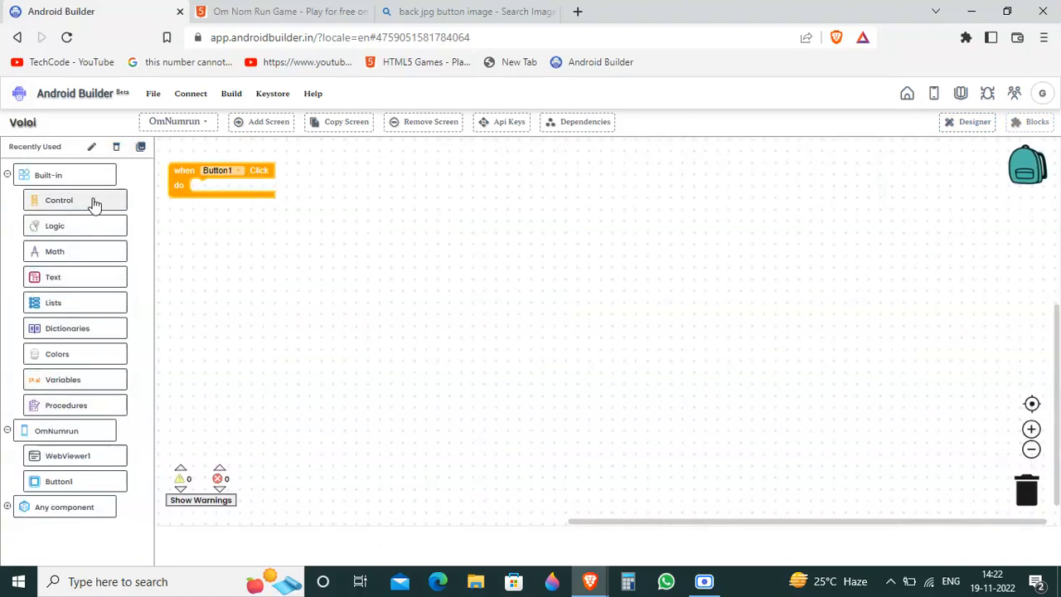
{"action": "left_click", "coordinate": [956, 133]}
{"action": "left_click", "coordinate": [865, 153]}
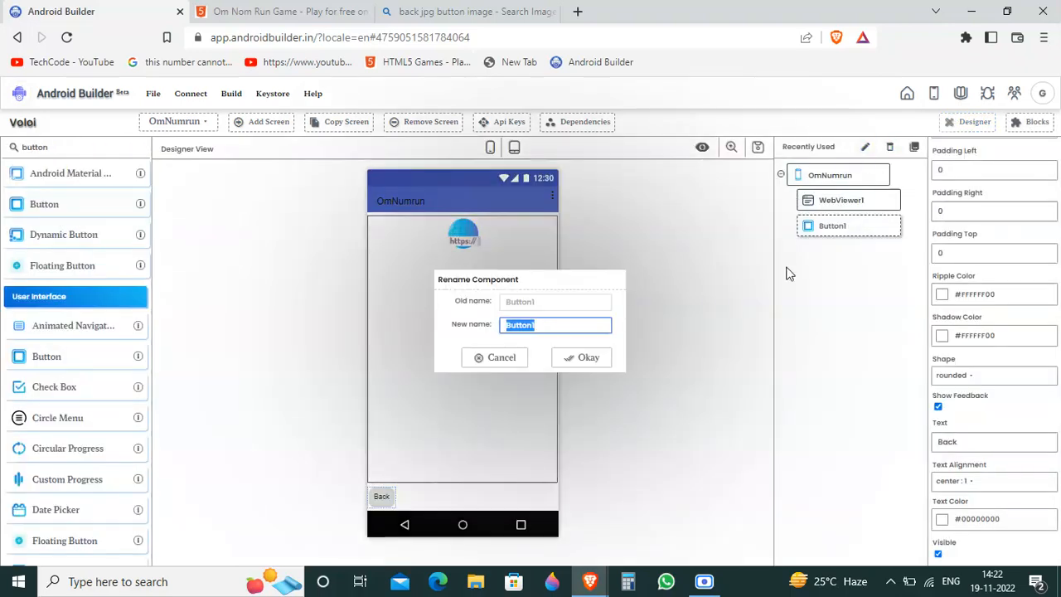
{"action": "left_click", "coordinate": [547, 325]}
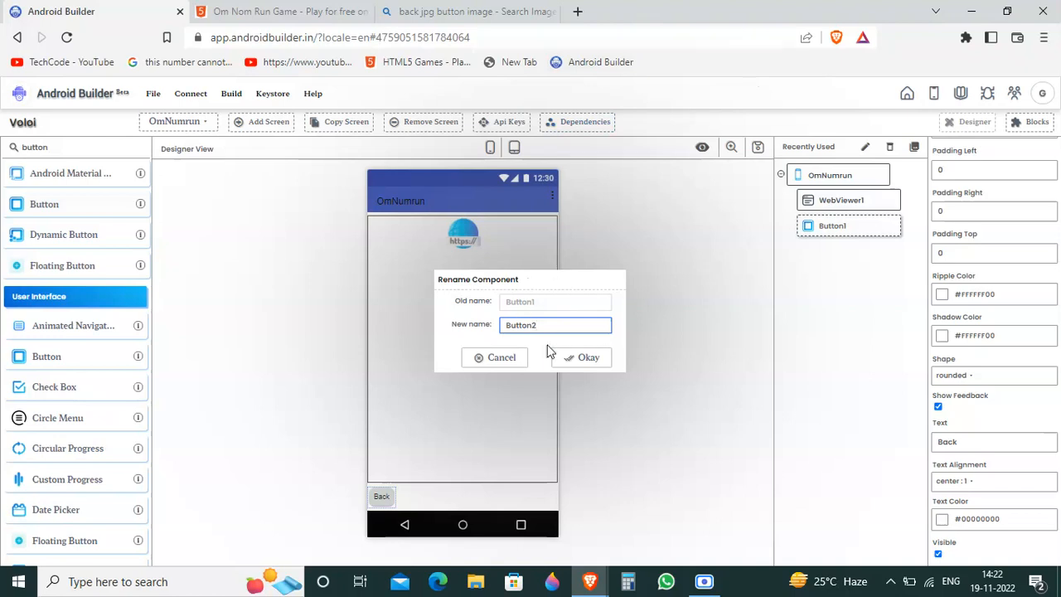
{"action": "left_click", "coordinate": [554, 362]}
Step: In the OmNumrun blocks, put an "open another screen" block with screenName Screen1 inside the Button2.Click event
{"action": "left_click", "coordinate": [1033, 124]}
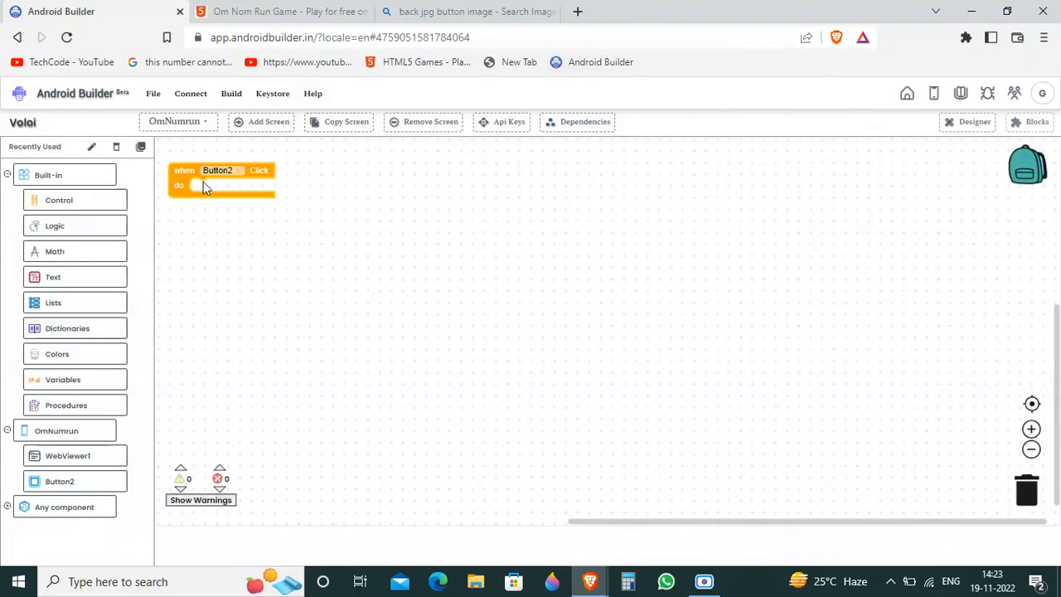
{"action": "left_click", "coordinate": [109, 202]}
{"action": "scroll", "coordinate": [386, 431], "scroll_direction": "down", "scroll_amount": 5}
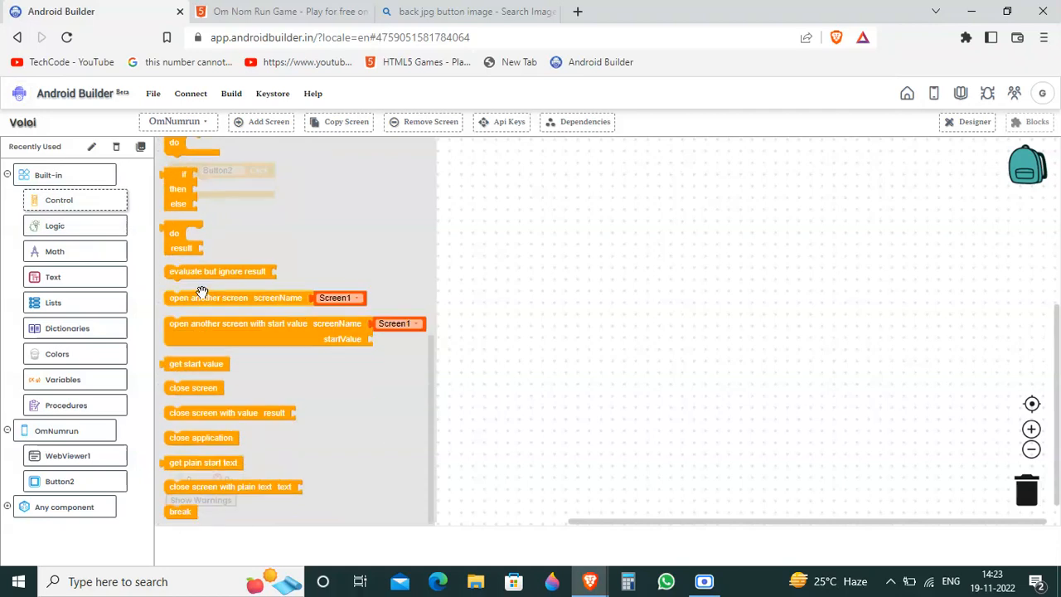
{"action": "left_click_drag", "start_coordinate": [235, 286], "coordinate": [260, 190]}
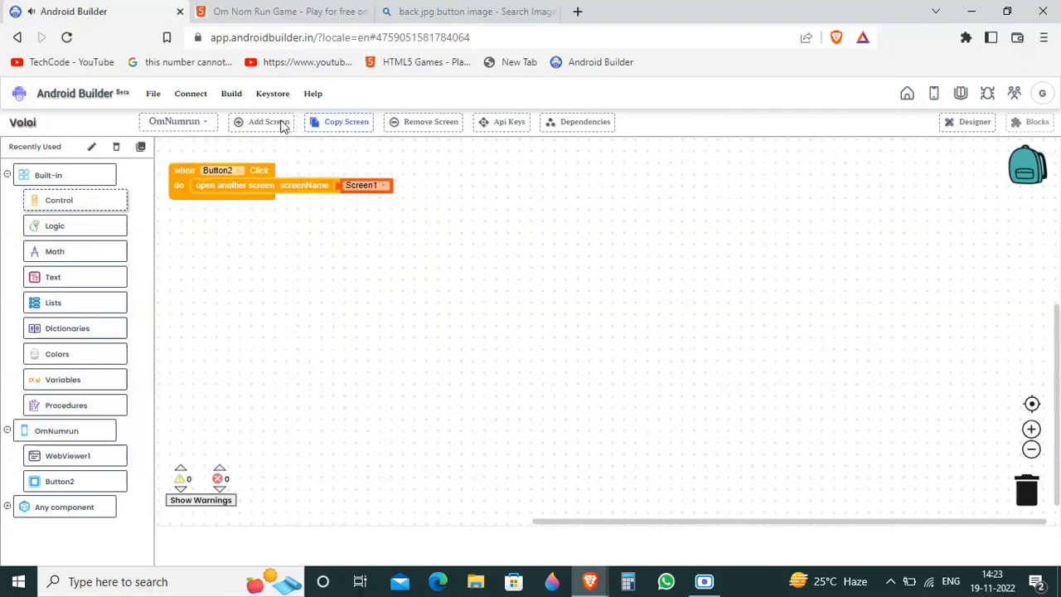
Step: Go back to the designer view and switch to the layout of Screen1
{"action": "left_click", "coordinate": [969, 124]}
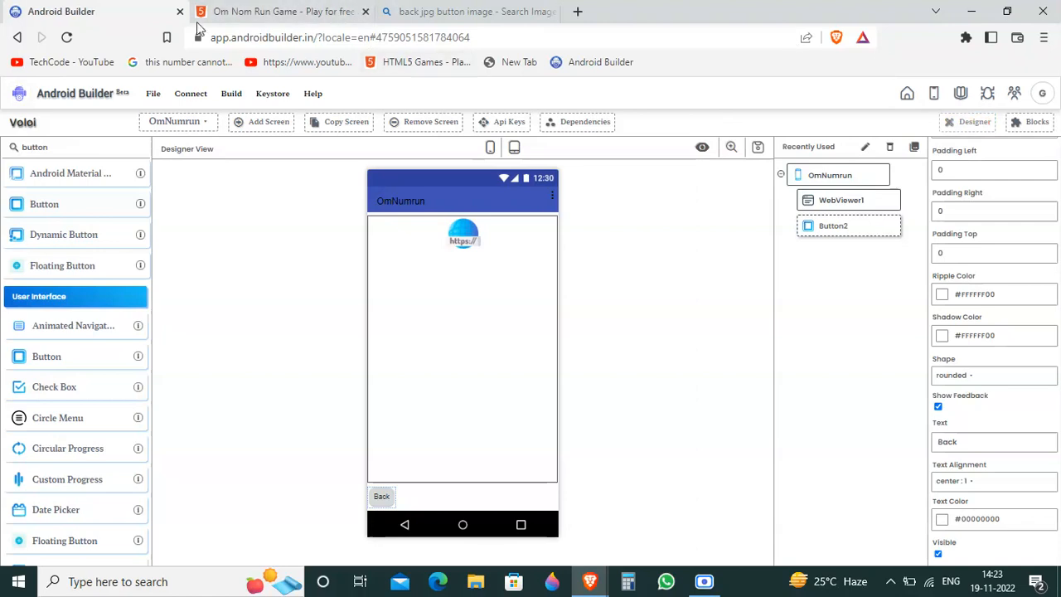
{"action": "left_click", "coordinate": [193, 133]}
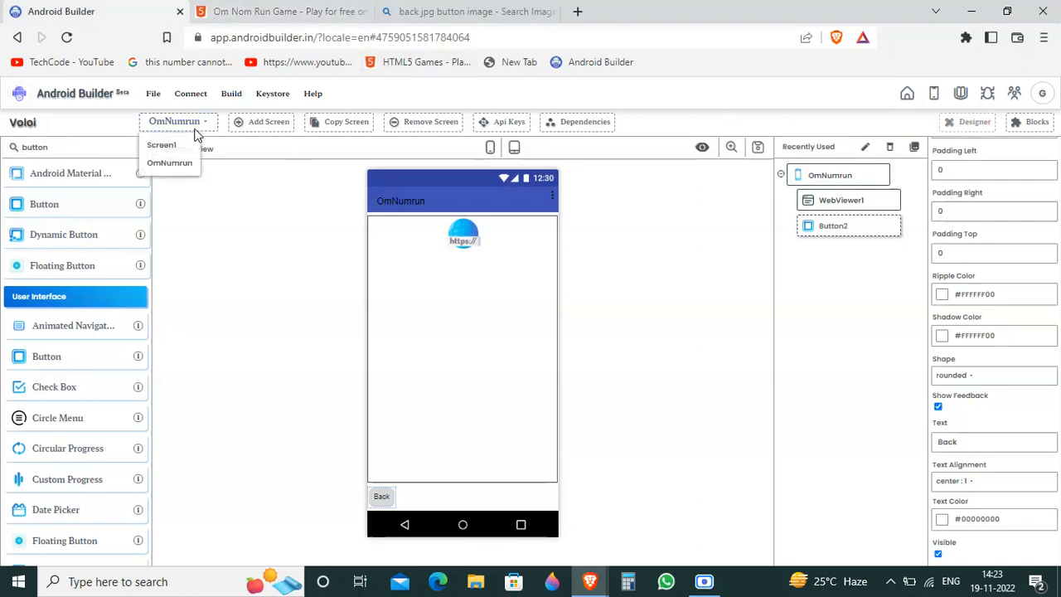
{"action": "left_click", "coordinate": [186, 141]}
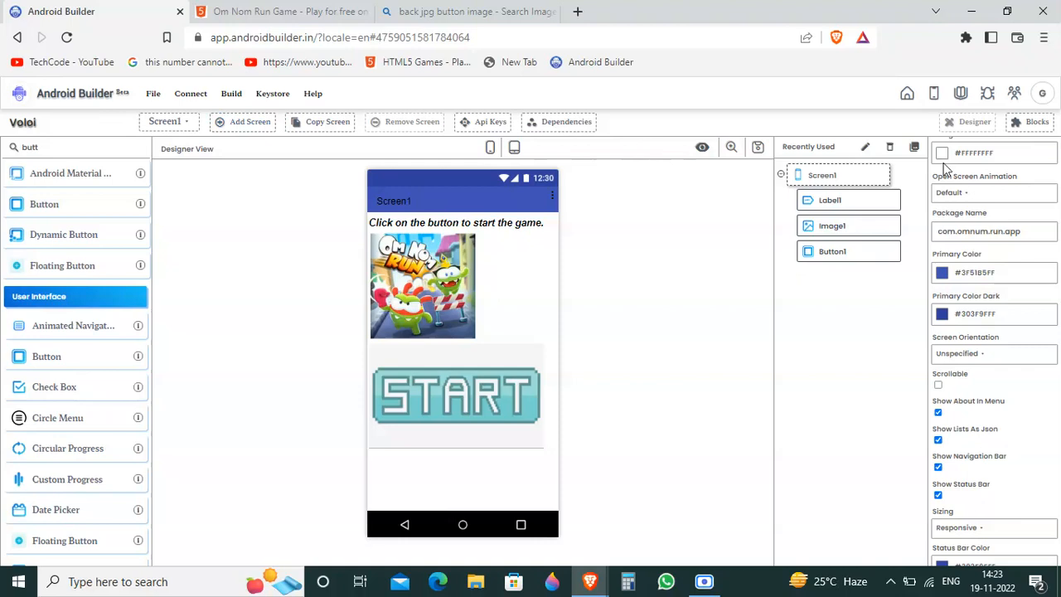
Step: Load admob.com in the browser tab that holds the back button image search
{"action": "left_click", "coordinate": [434, 8]}
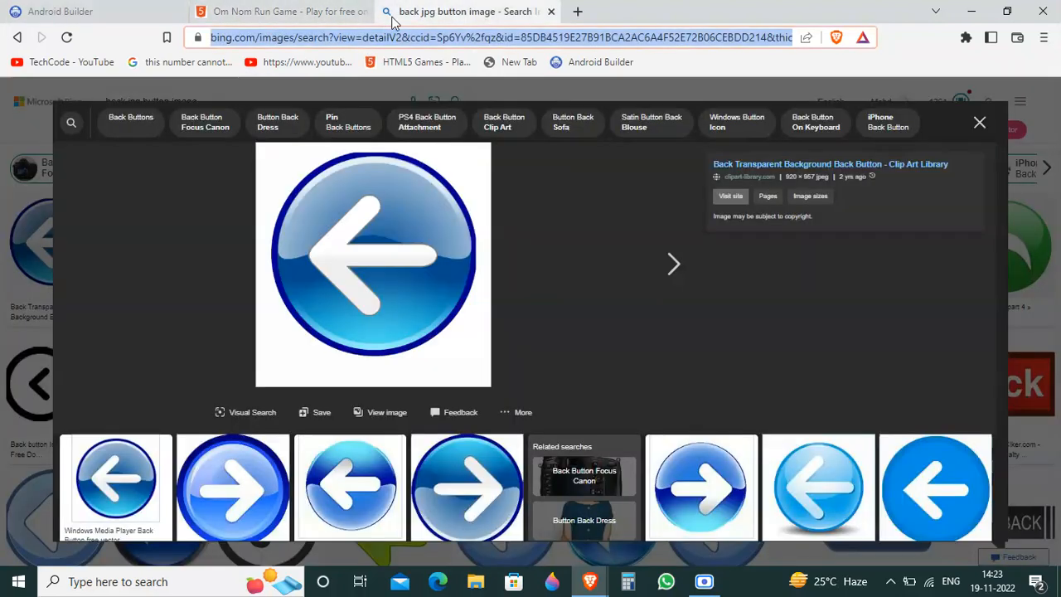
{"action": "left_click", "coordinate": [370, 38]}
{"action": "type", "text": "ad"}
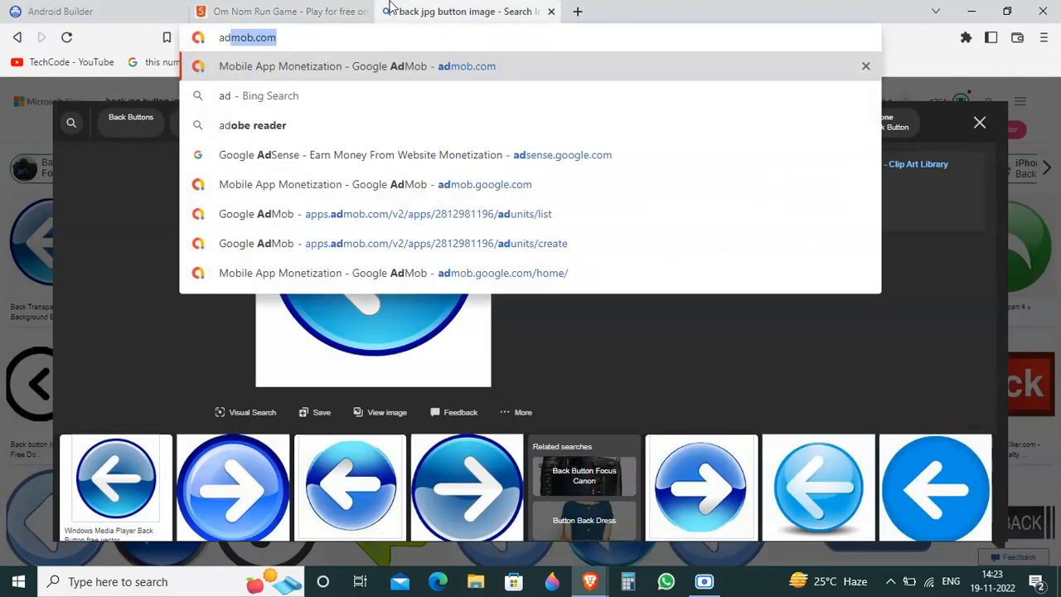
{"action": "key", "text": "Return"}
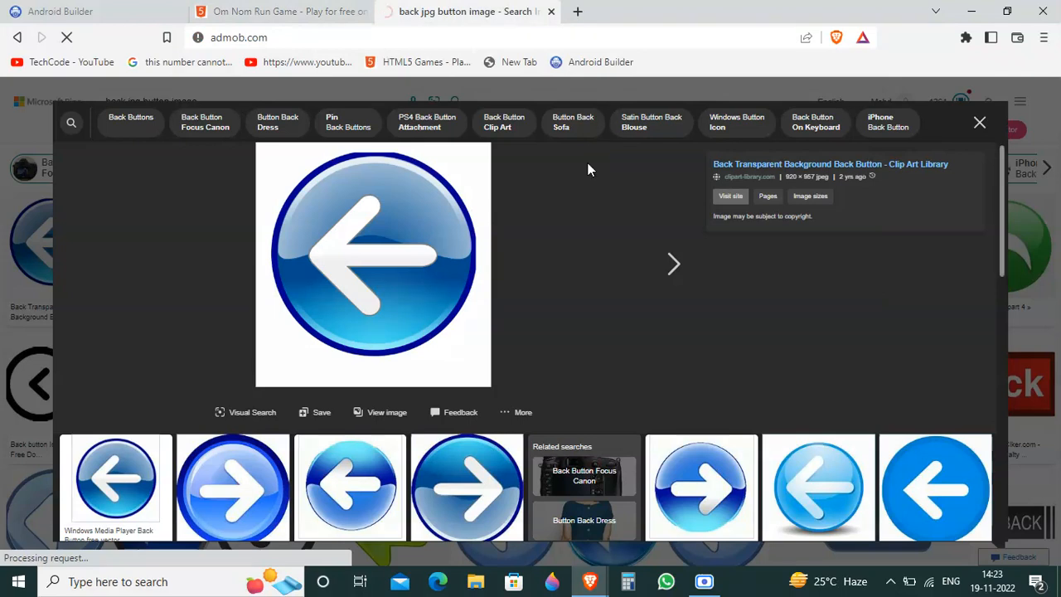
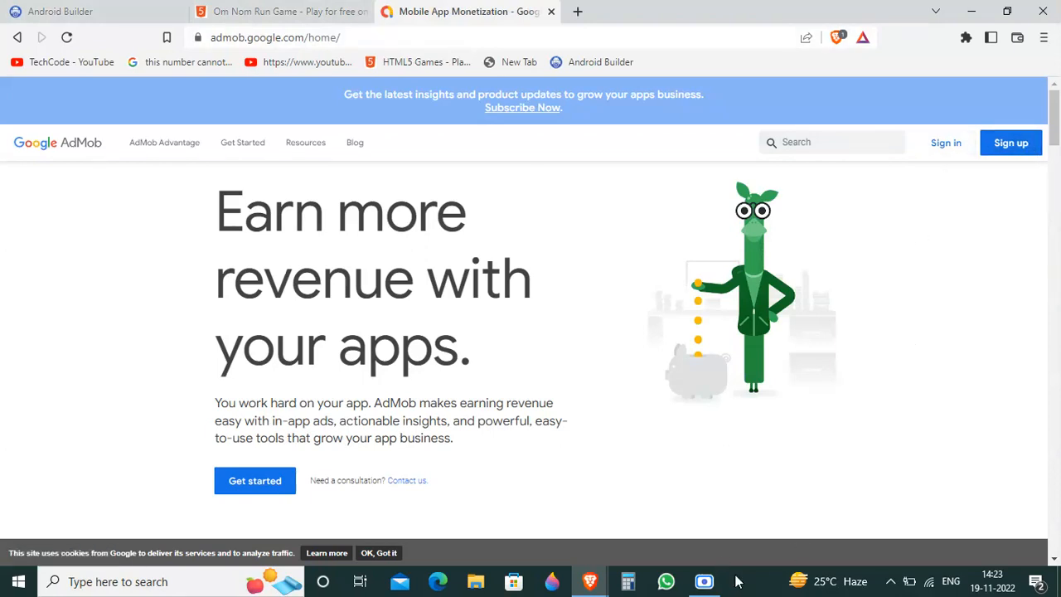
{"action": "mouse_move", "coordinate": [703, 581]}
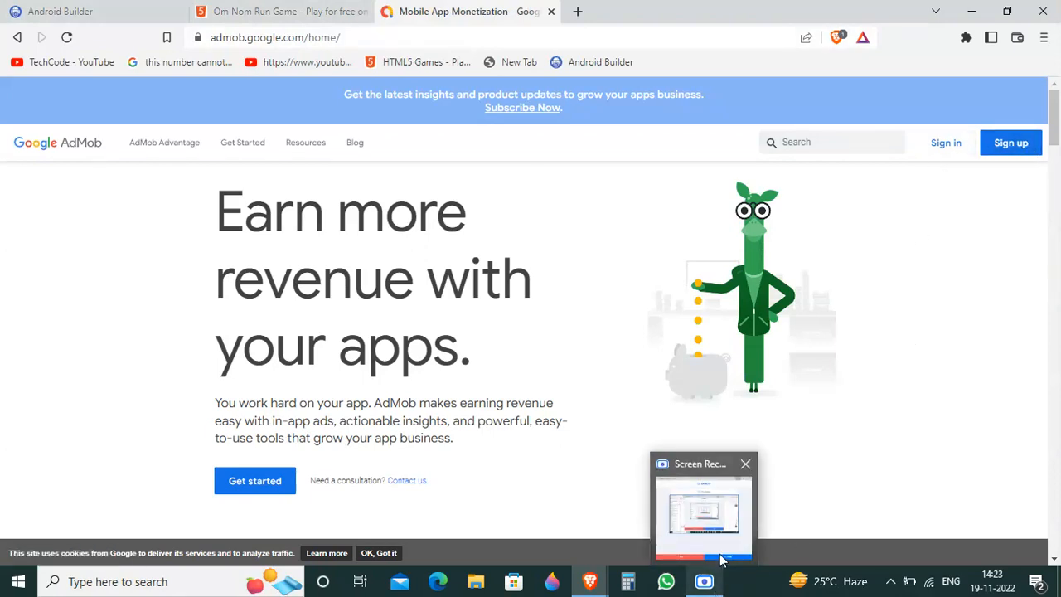
{"action": "left_click", "coordinate": [717, 547]}
{"action": "left_click", "coordinate": [682, 526]}
{"action": "left_click", "coordinate": [729, 540]}
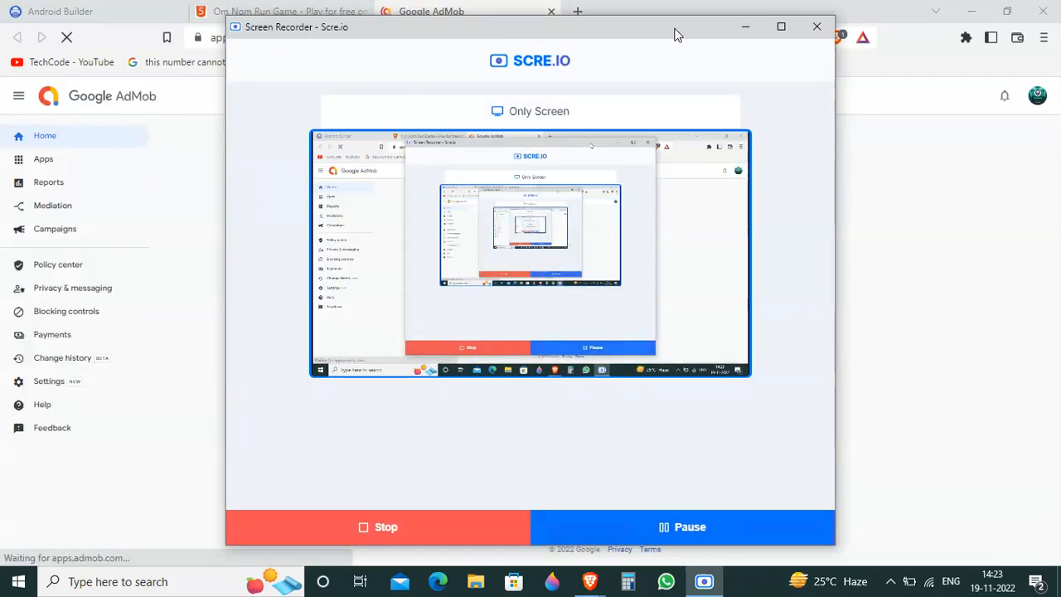
{"action": "left_click", "coordinate": [745, 27]}
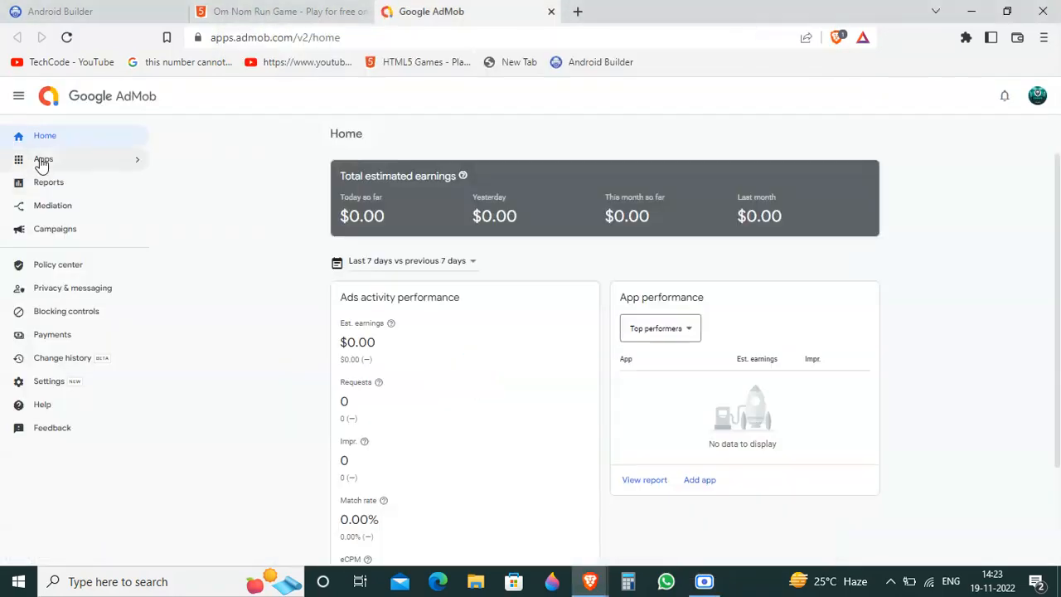
{"action": "left_click", "coordinate": [87, 169]}
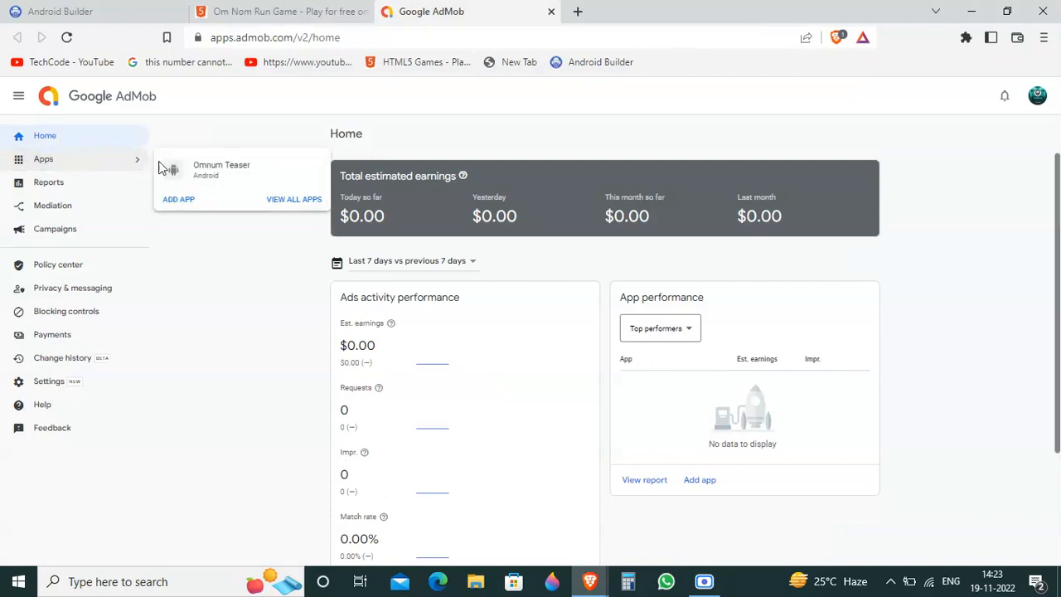
{"action": "left_click", "coordinate": [179, 199]}
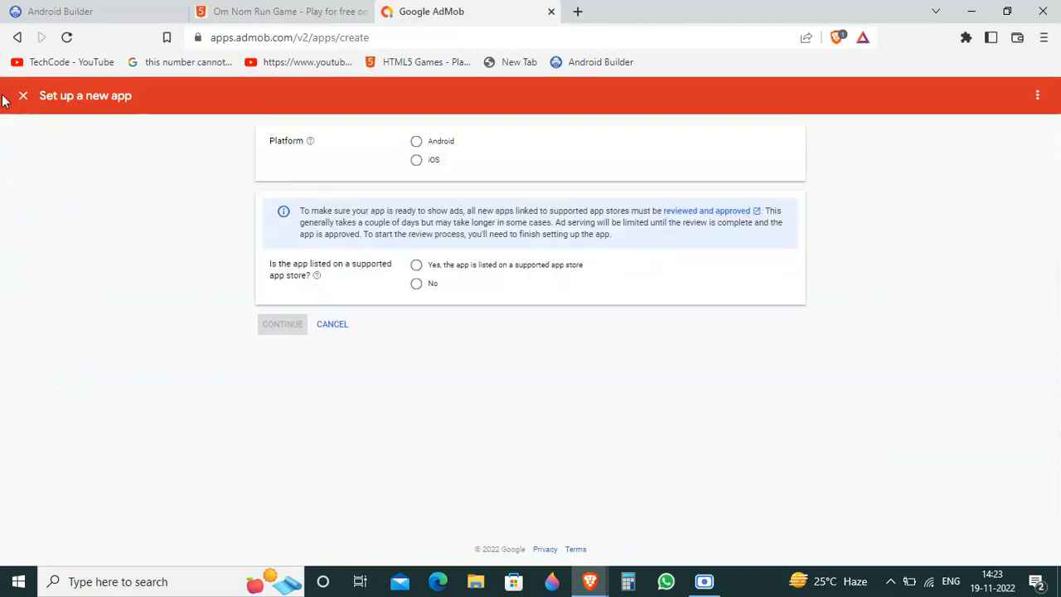
{"action": "left_click", "coordinate": [417, 142]}
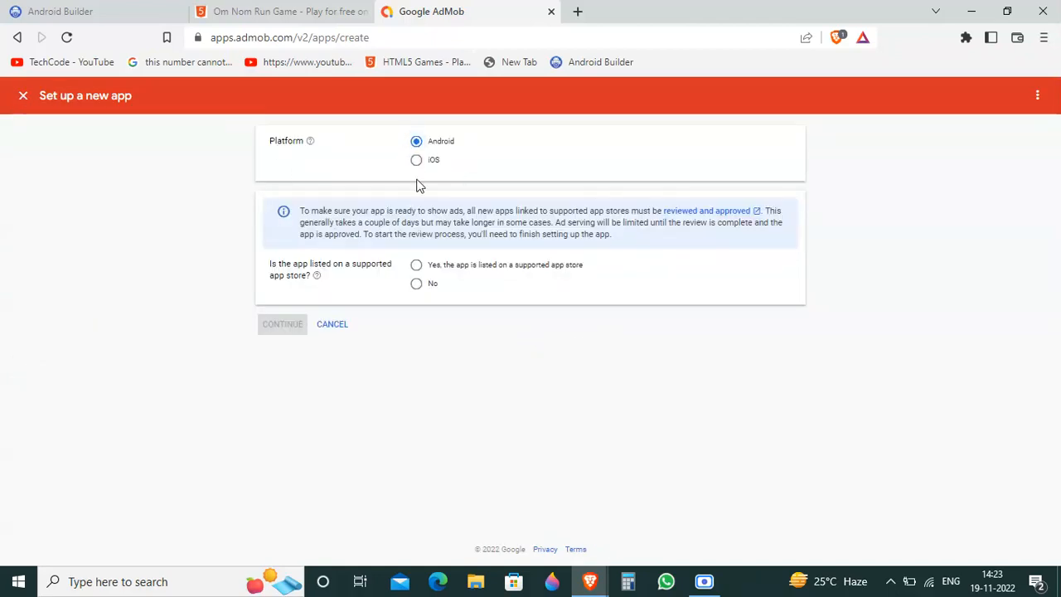
{"action": "left_click", "coordinate": [416, 283]}
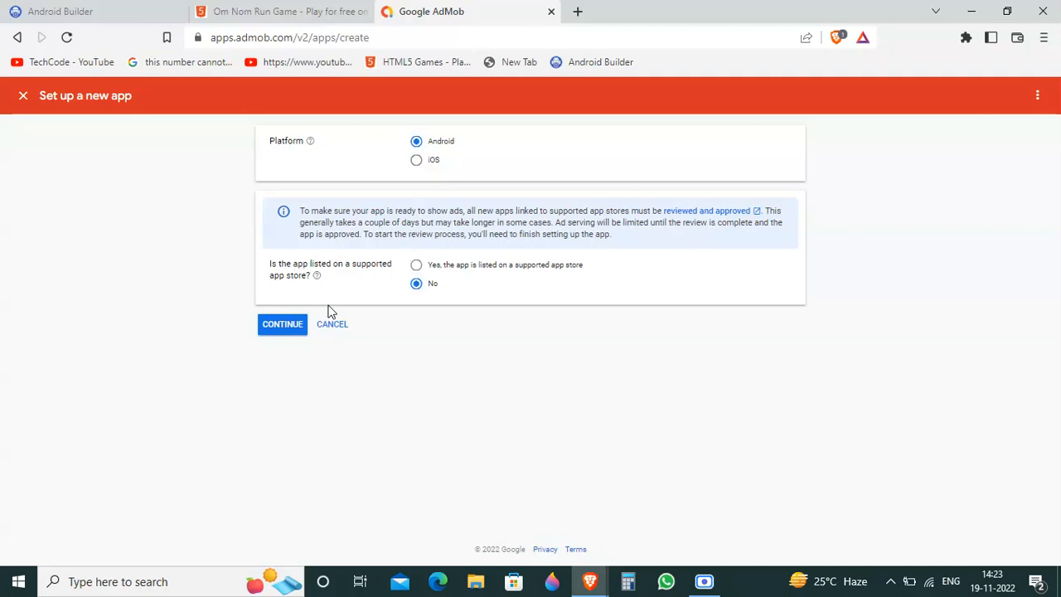
{"action": "left_click", "coordinate": [291, 323]}
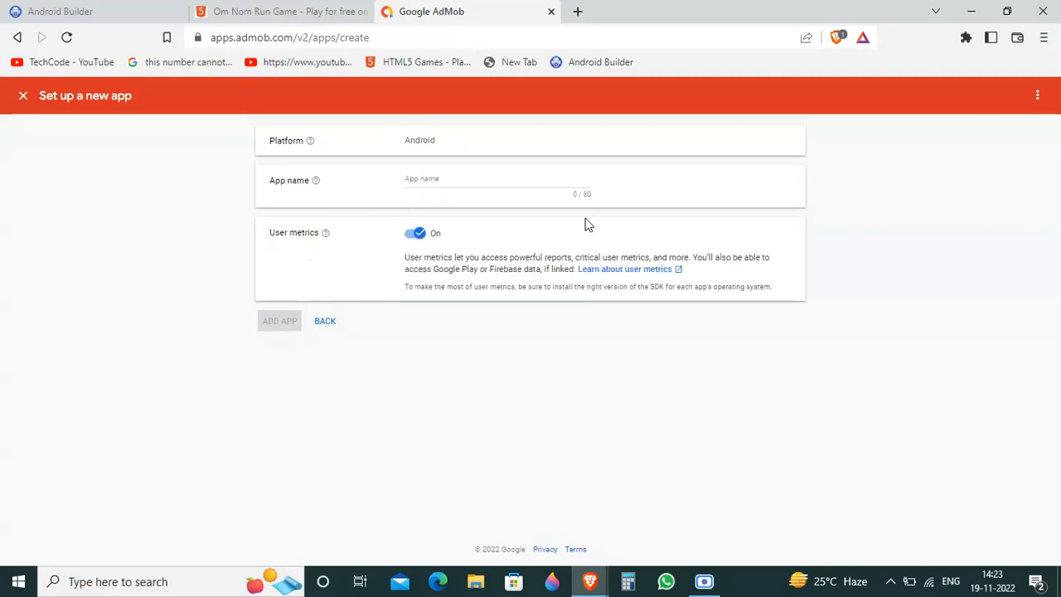
{"action": "left_click", "coordinate": [24, 97]}
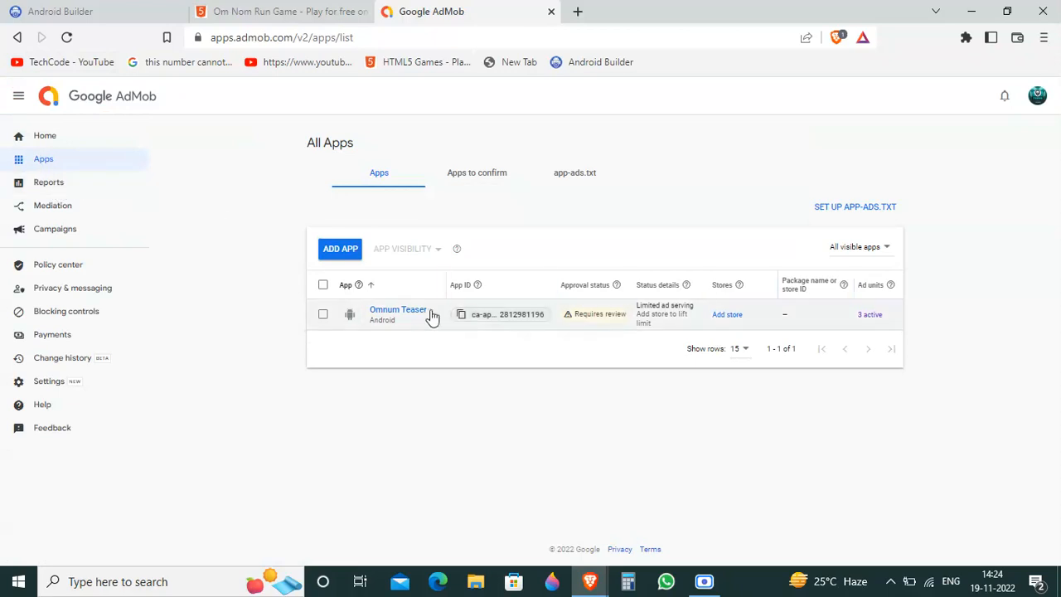
Step: Open the app settings of Omnum Teaser in AdMob and copy its App ID
{"action": "left_click", "coordinate": [383, 312]}
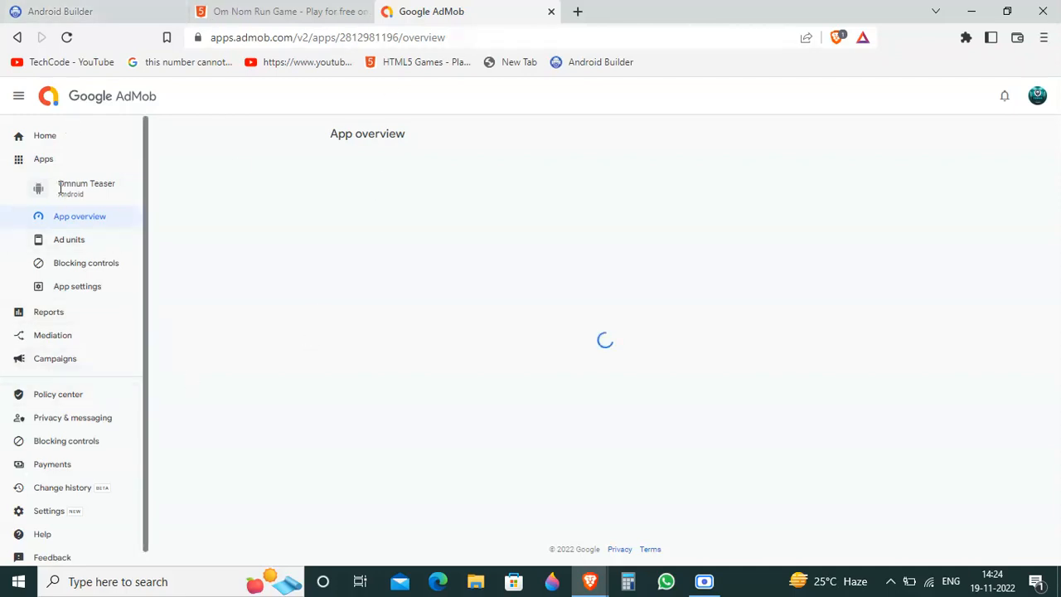
{"action": "left_click", "coordinate": [56, 138]}
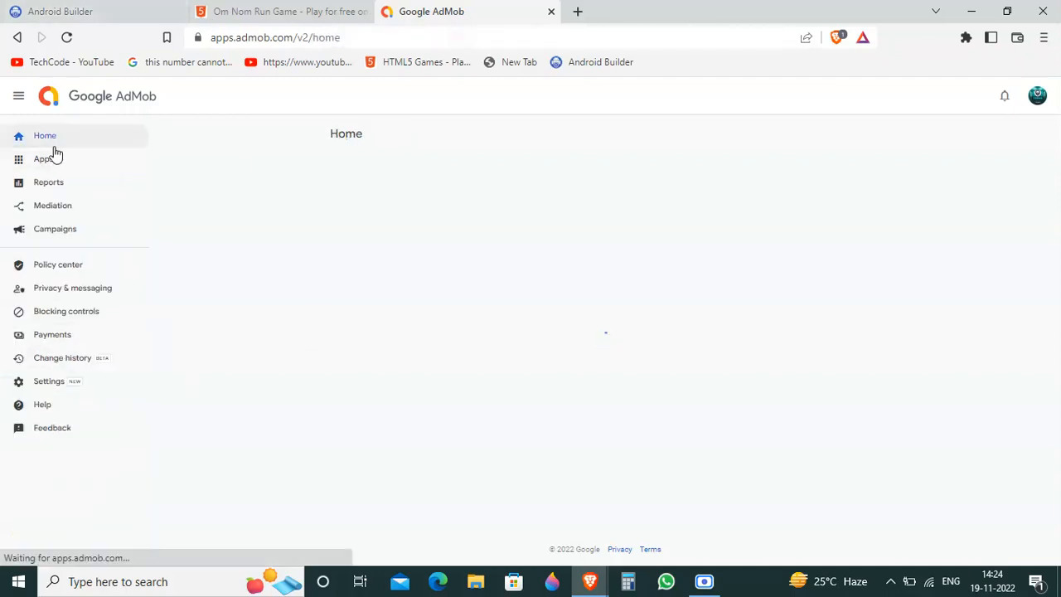
{"action": "left_click", "coordinate": [45, 160]}
{"action": "left_click", "coordinate": [227, 175]}
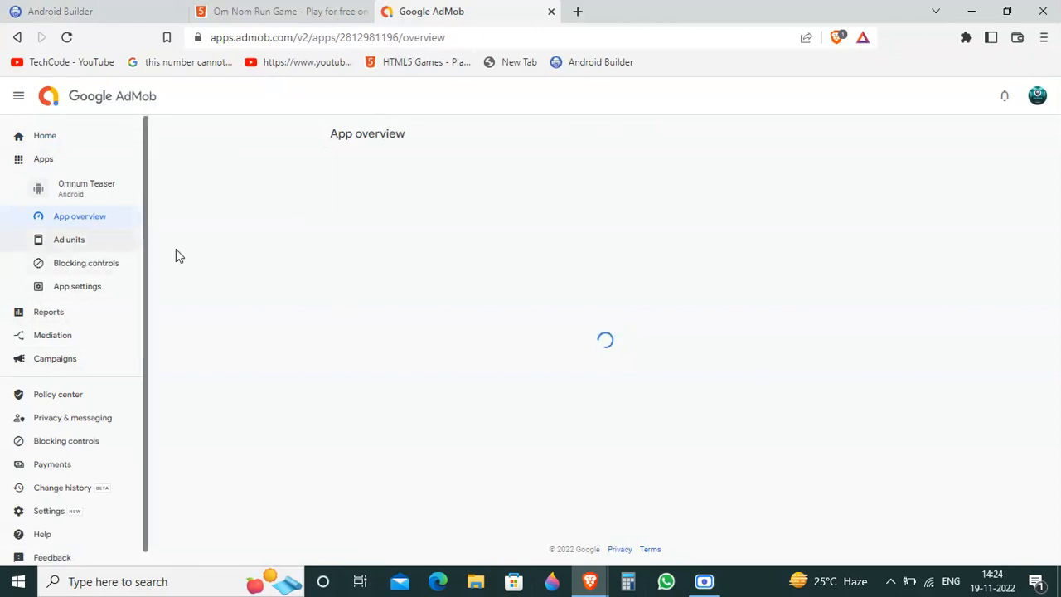
{"action": "left_click", "coordinate": [510, 35]}
{"action": "key", "text": "Return"}
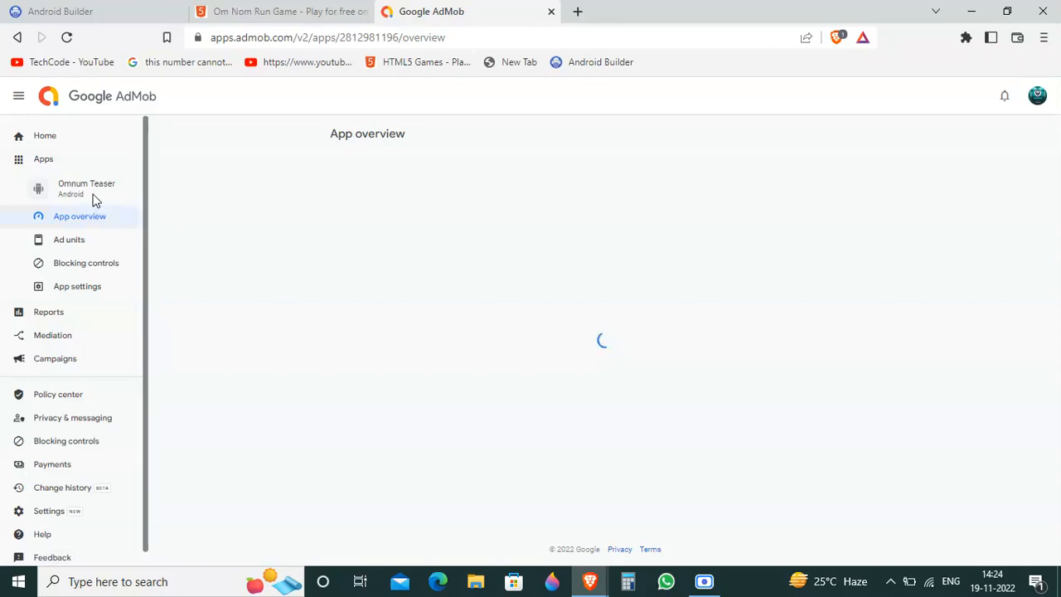
{"action": "left_click", "coordinate": [70, 286]}
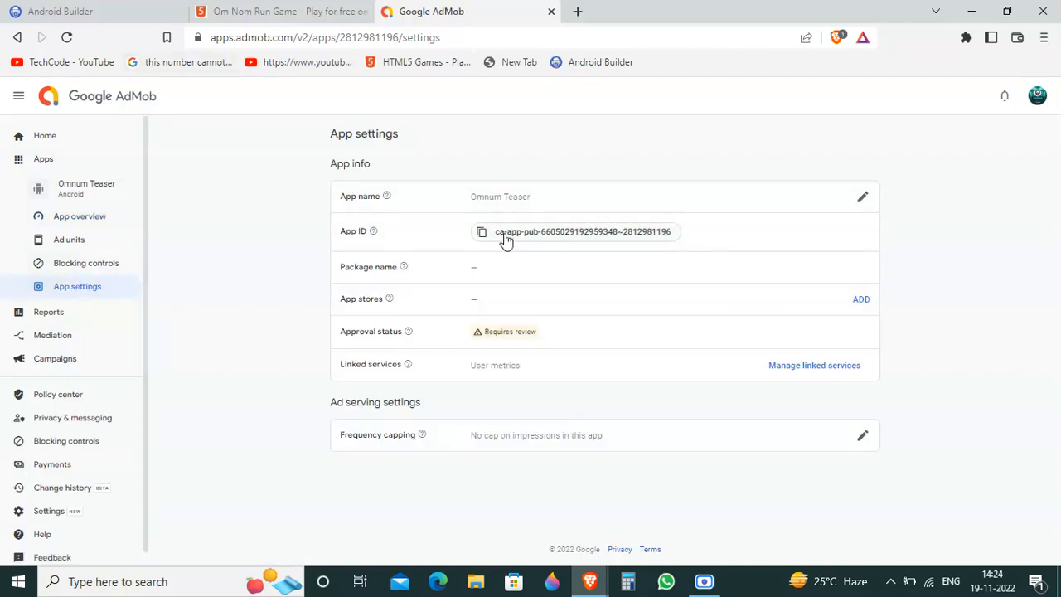
{"action": "left_click", "coordinate": [564, 231]}
Step: Switch to Android Builder and save the copied App ID as the project's Google Admob/AdManager App ID
{"action": "left_click", "coordinate": [168, 7]}
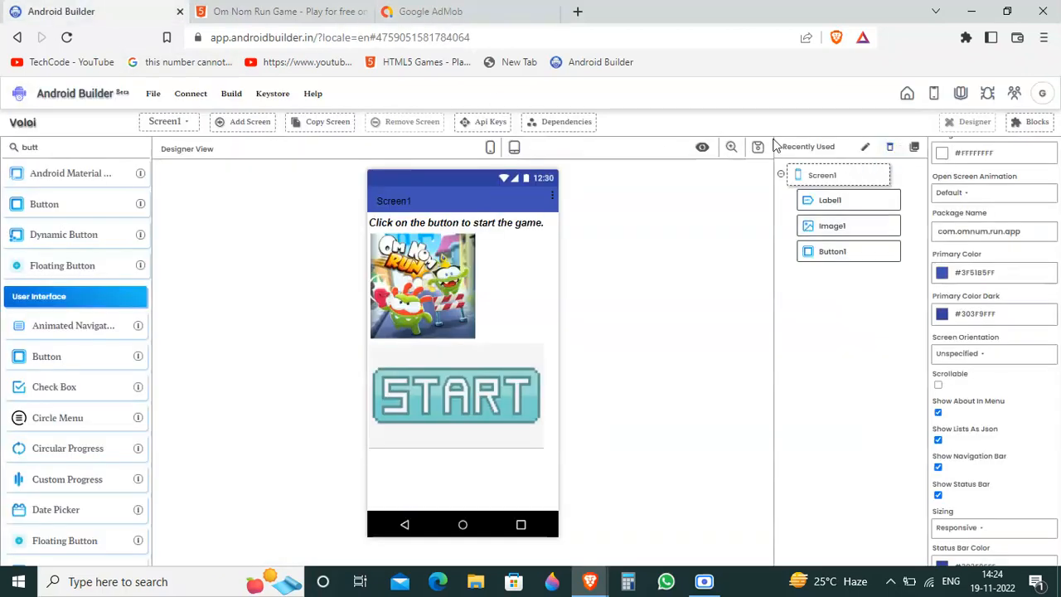
{"action": "left_click", "coordinate": [496, 124]}
{"action": "left_click", "coordinate": [428, 239]}
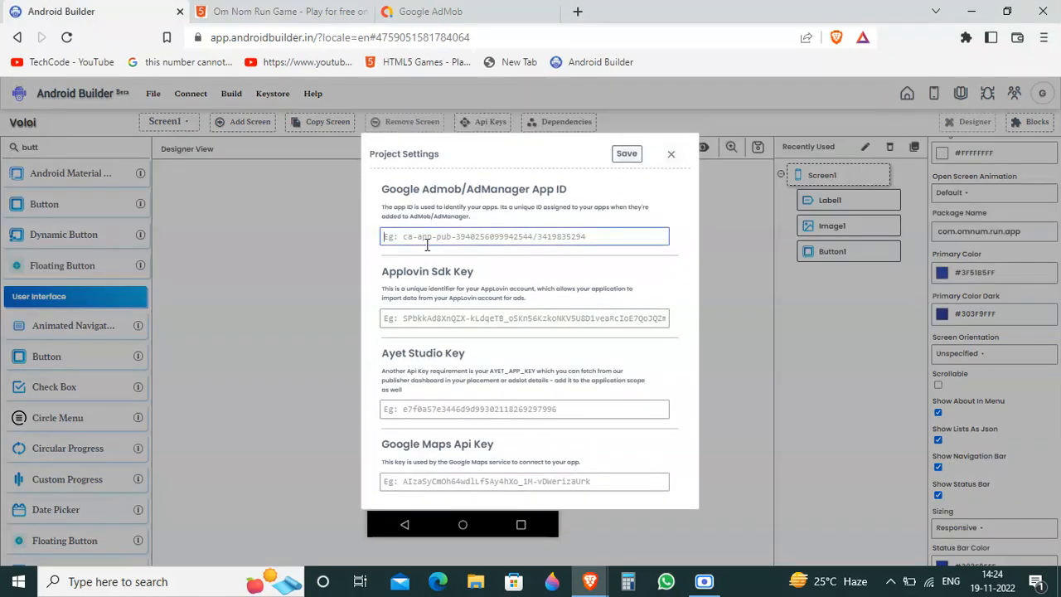
{"action": "key", "text": "ctrl+v"}
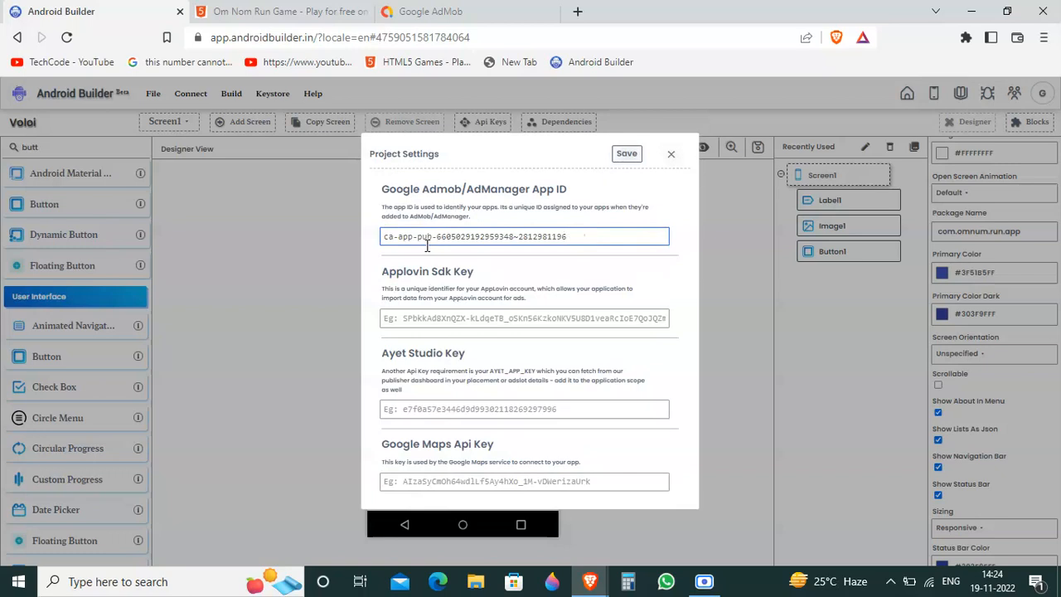
{"action": "left_click", "coordinate": [610, 376]}
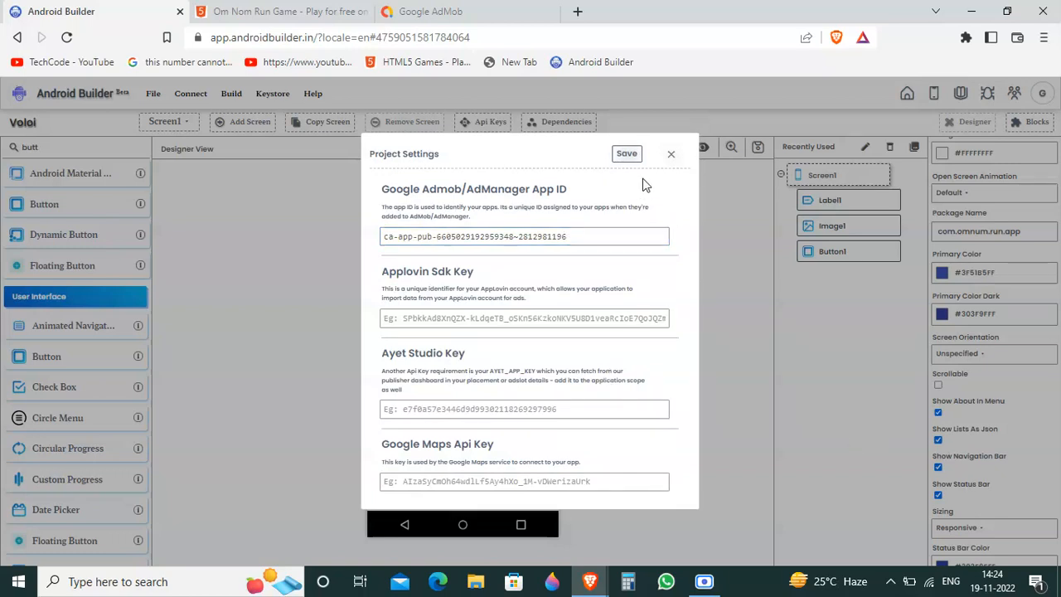
{"action": "left_click", "coordinate": [625, 155]}
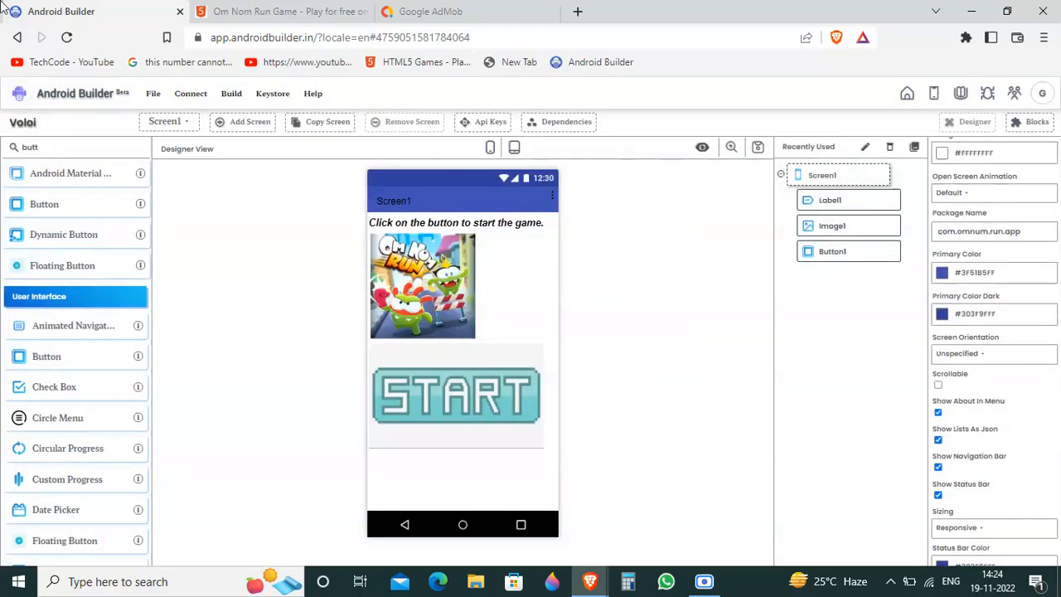
Step: Find the AdMob components and place one Admob Banner above the label on Screen1 and another below the START button
{"action": "type", "text": "a"}
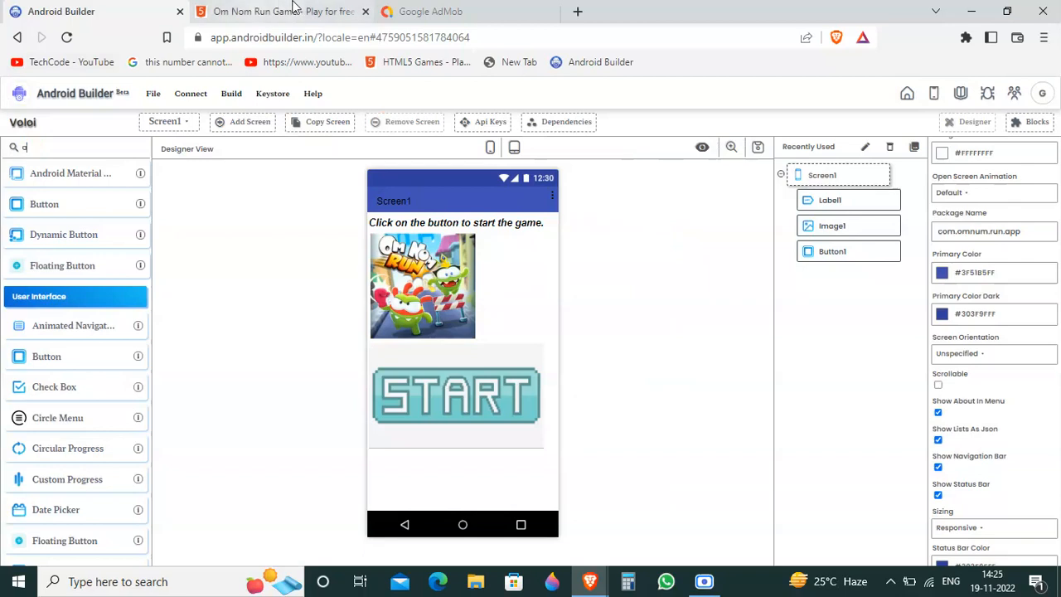
{"action": "type", "text": "dmo"}
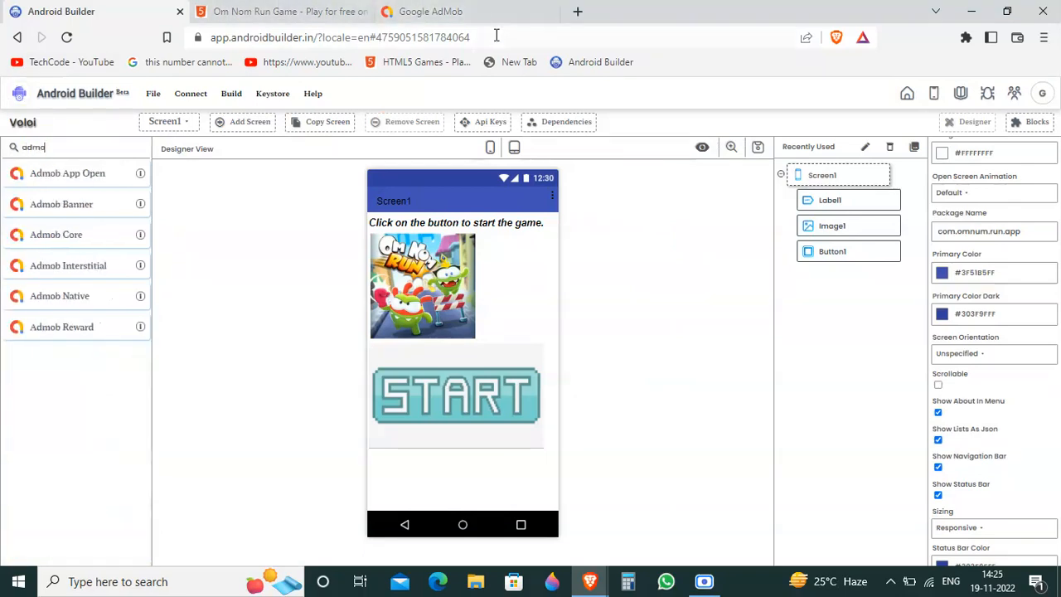
{"action": "left_click_drag", "start_coordinate": [37, 207], "coordinate": [479, 219]}
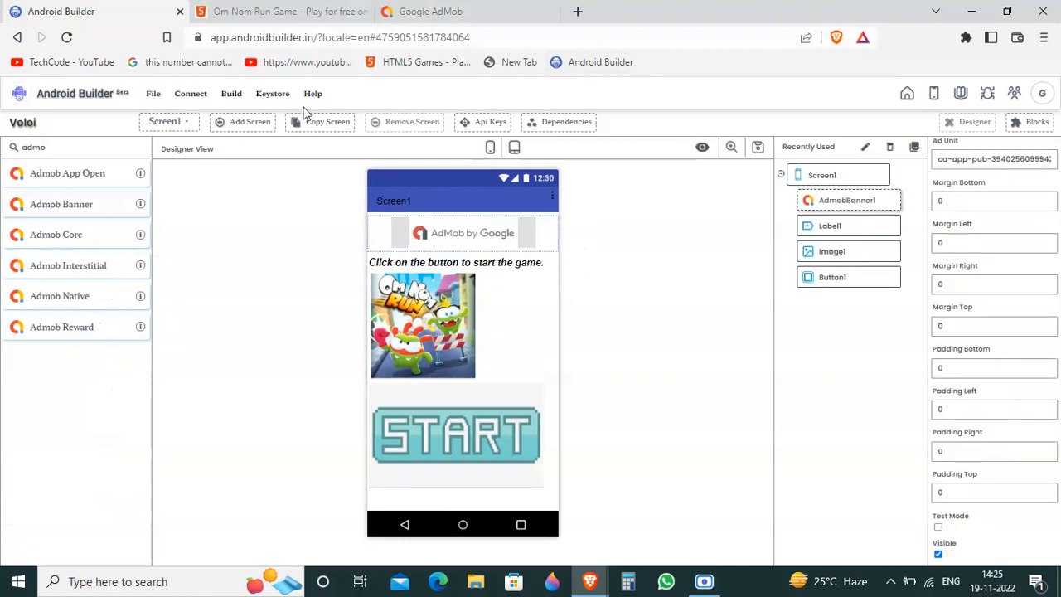
{"action": "left_click_drag", "start_coordinate": [86, 214], "coordinate": [467, 504]}
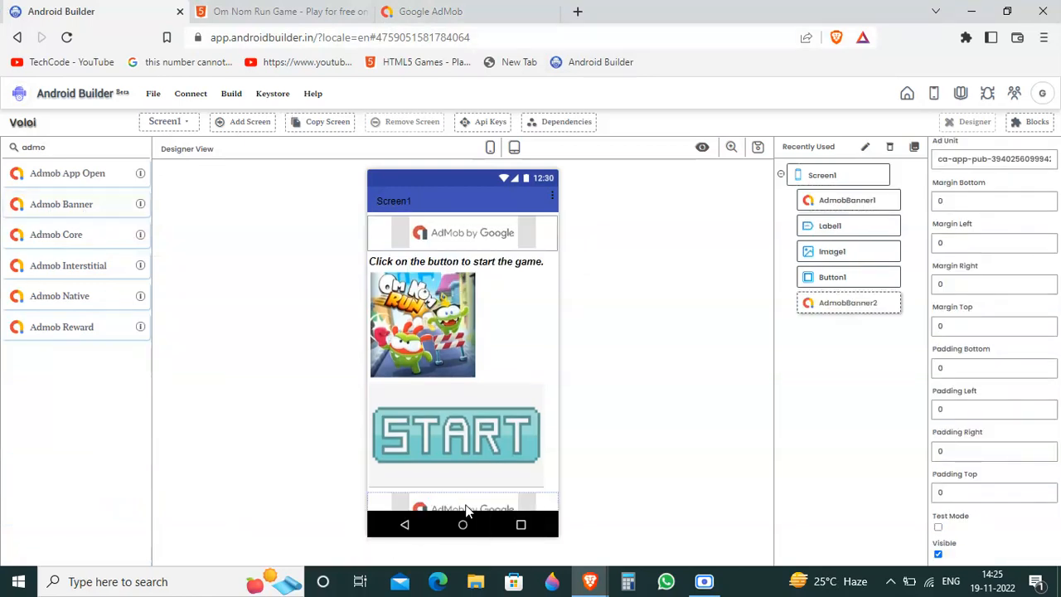
Step: Switch to AdMob and open the list of ad units for Omnum Teaser
{"action": "left_click", "coordinate": [427, 11]}
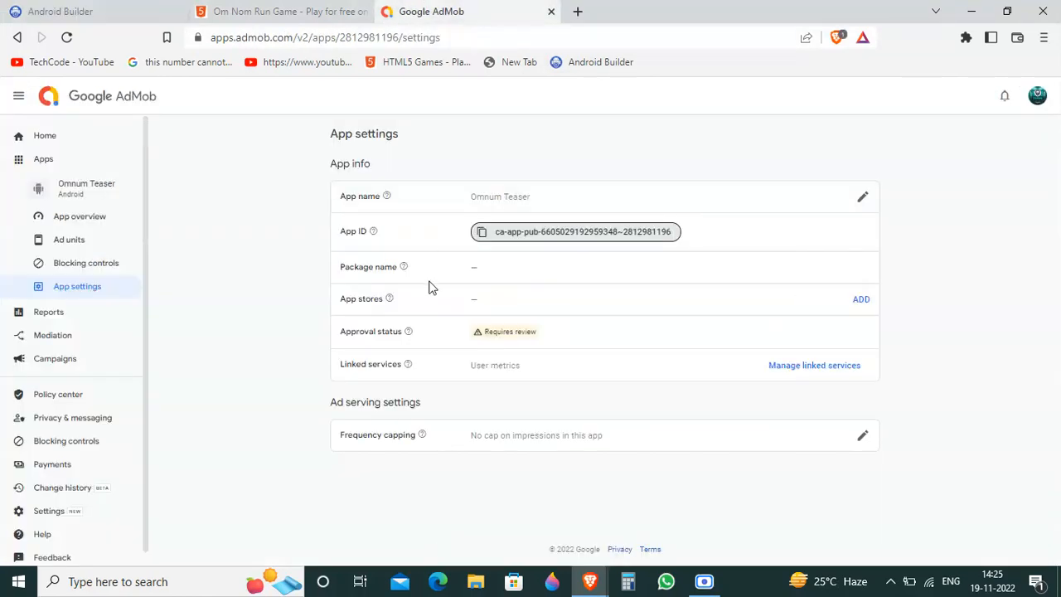
{"action": "left_click", "coordinate": [69, 240]}
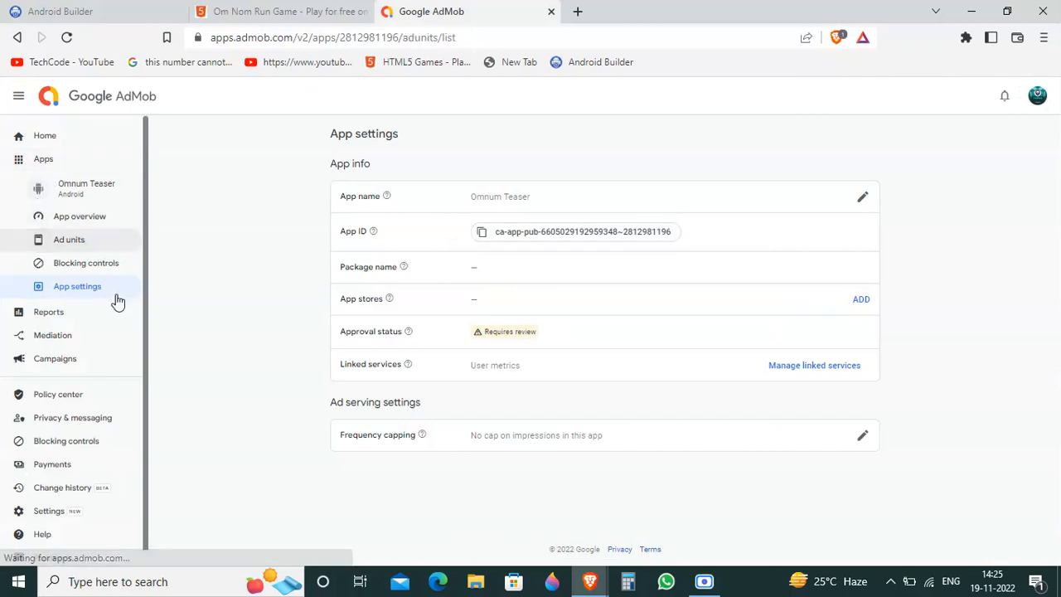
Step: Check the two banner components in Android Builder, then return to AdMob and copy the ADBANNER1 ad unit ID
{"action": "left_click", "coordinate": [99, 10]}
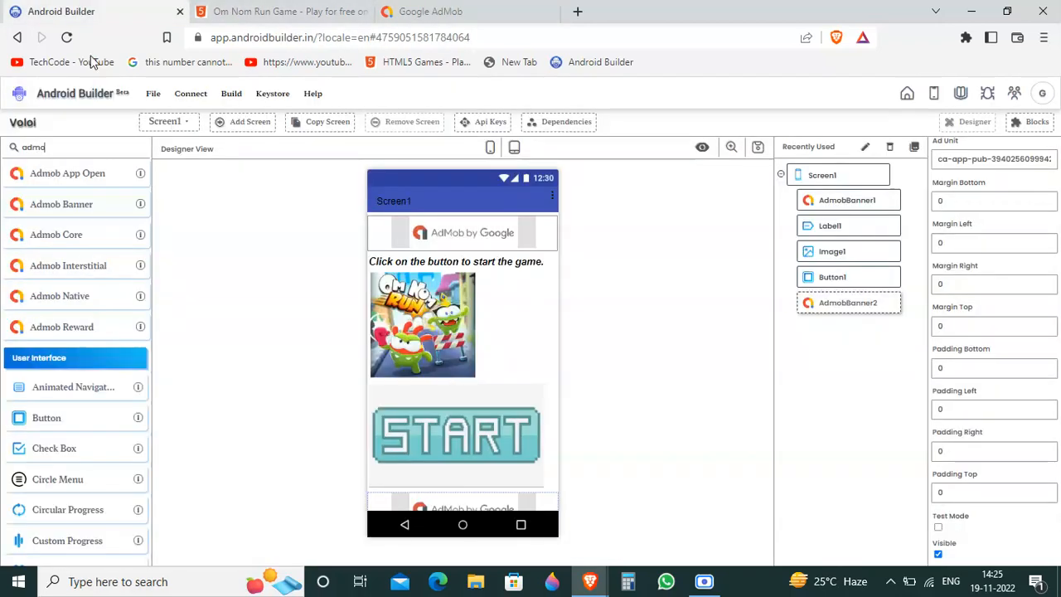
{"action": "left_click", "coordinate": [881, 207]}
{"action": "left_click", "coordinate": [841, 300]}
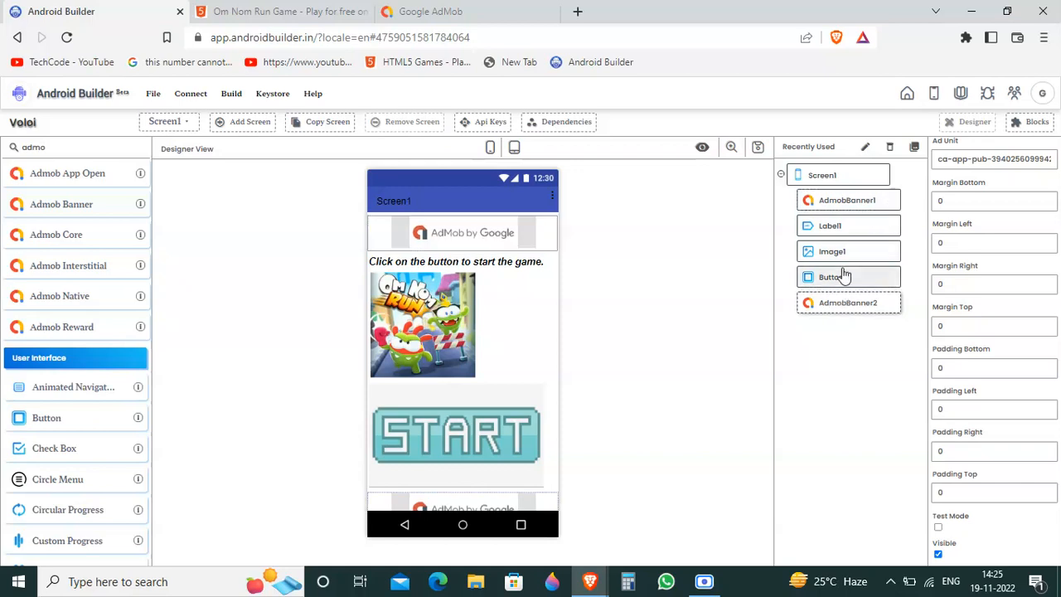
{"action": "left_click", "coordinate": [290, 12]}
{"action": "left_click", "coordinate": [415, 11]}
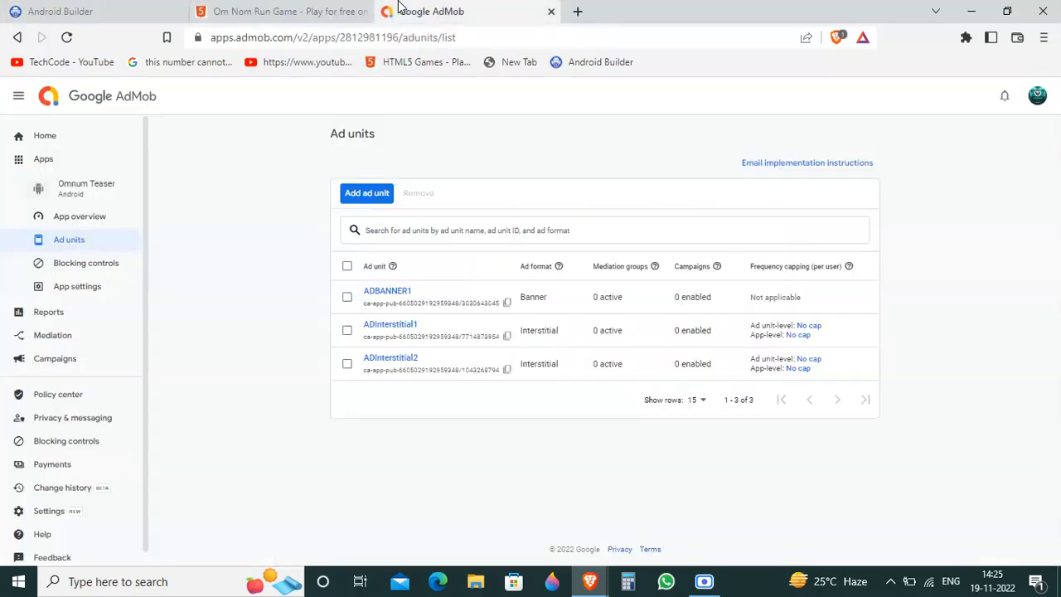
{"action": "left_click", "coordinate": [507, 304]}
Step: Create a banner ad unit named Ad1 for Omnum Teaser and copy its ad unit ID
{"action": "left_click", "coordinate": [389, 193]}
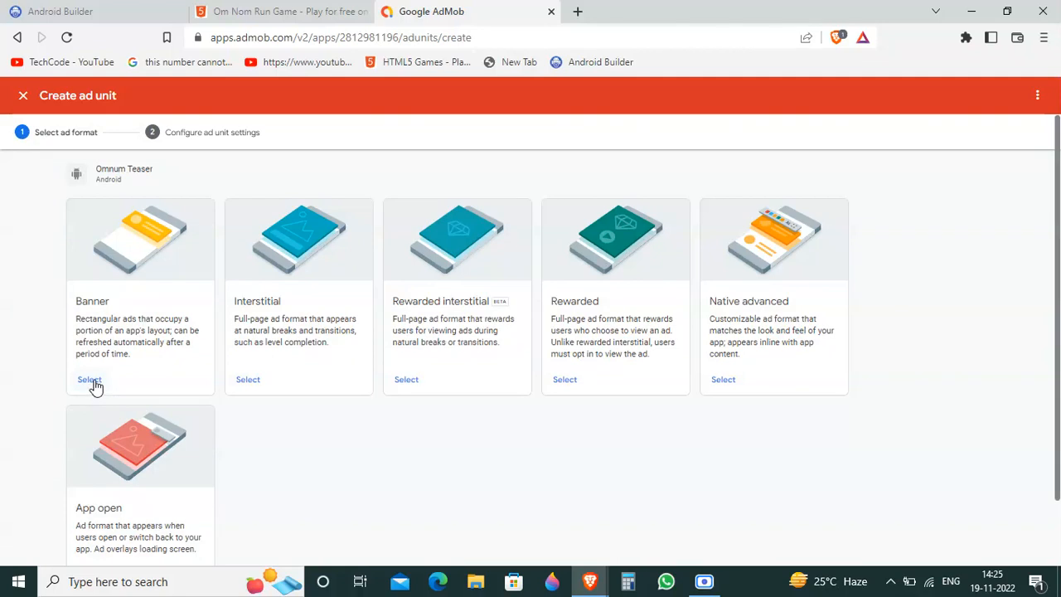
{"action": "left_click", "coordinate": [89, 379]}
{"action": "left_click", "coordinate": [447, 262]}
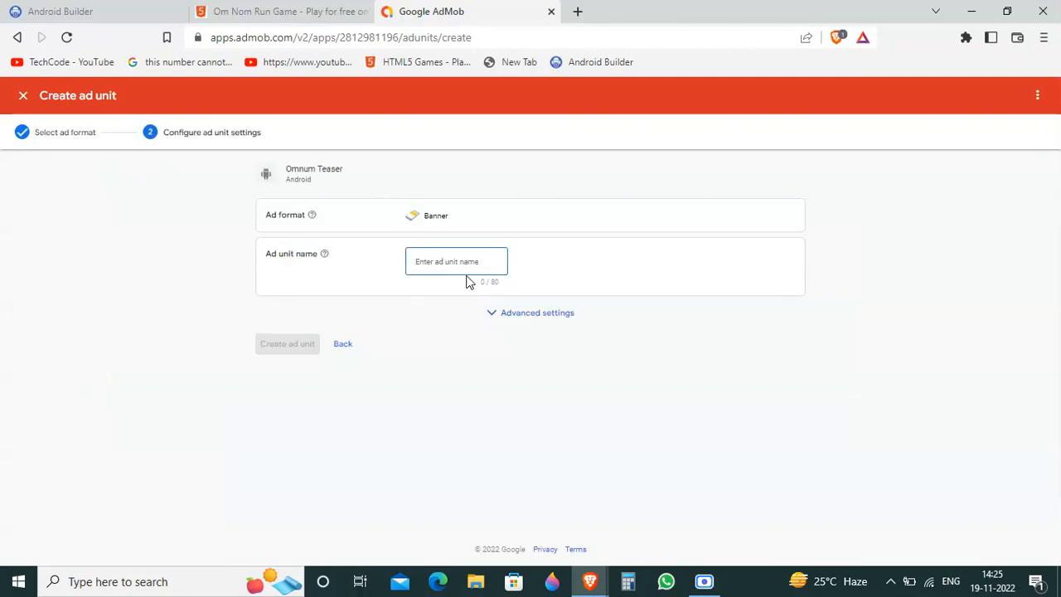
{"action": "type", "text": "Ad1"}
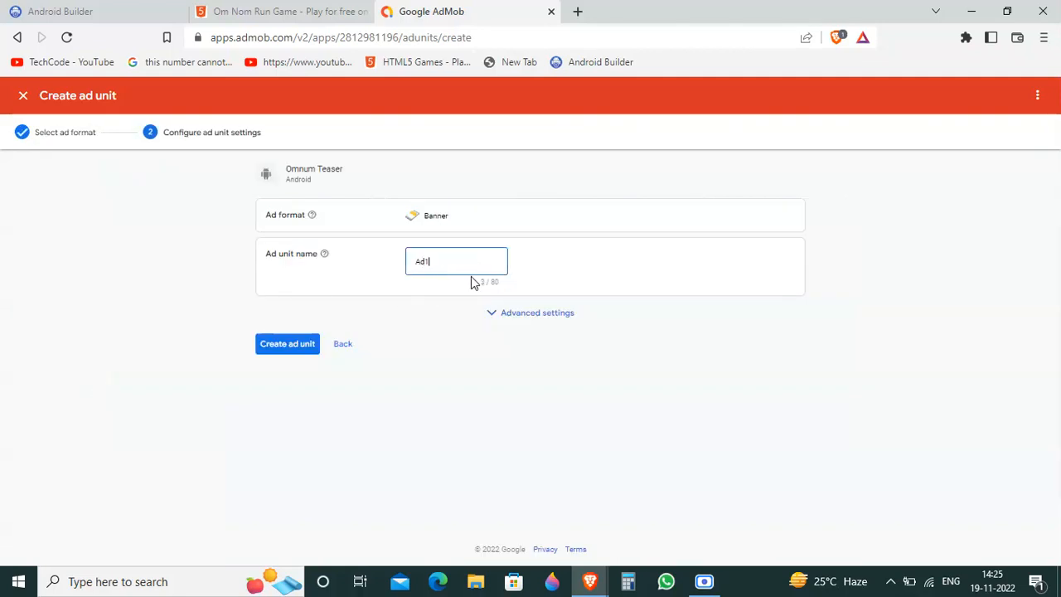
{"action": "left_click", "coordinate": [298, 346]}
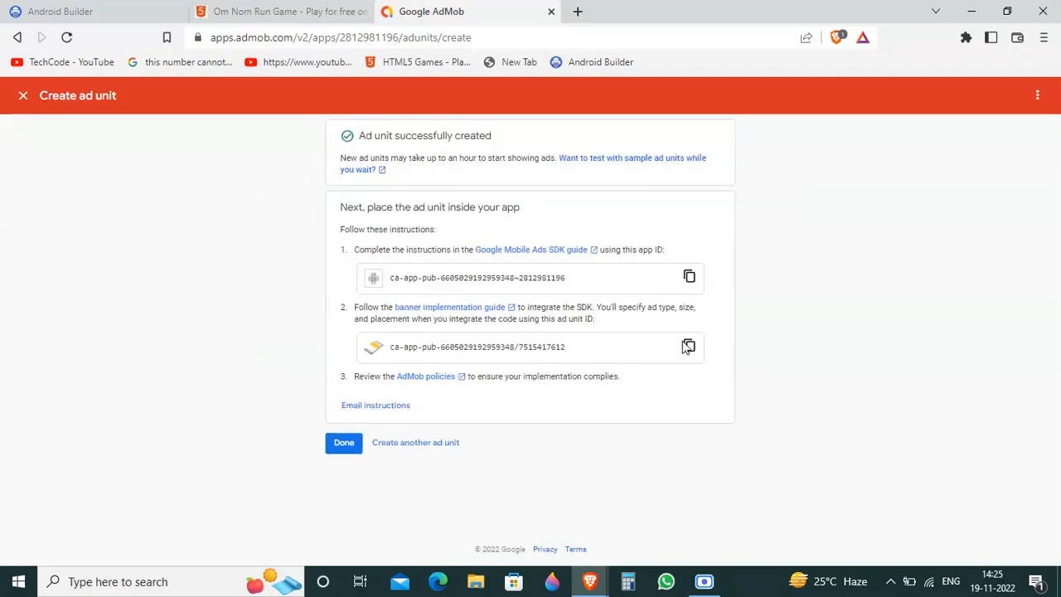
{"action": "left_click", "coordinate": [688, 348]}
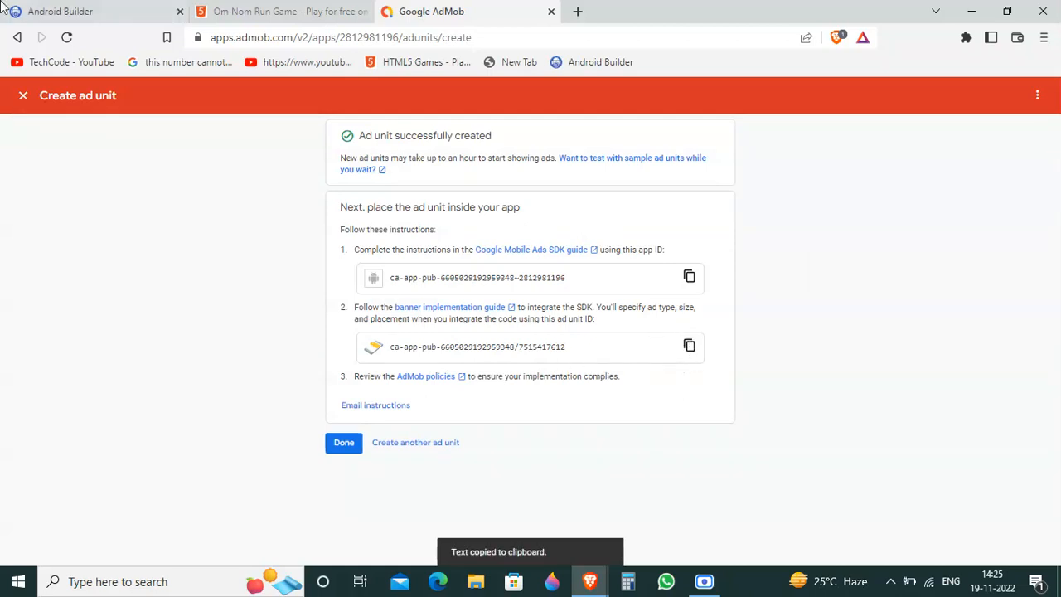
Step: Switch to Android Builder and clear the default Ad Unit value of AdmobBanner1 on Screen1
{"action": "key", "text": "ctrl+Tab"}
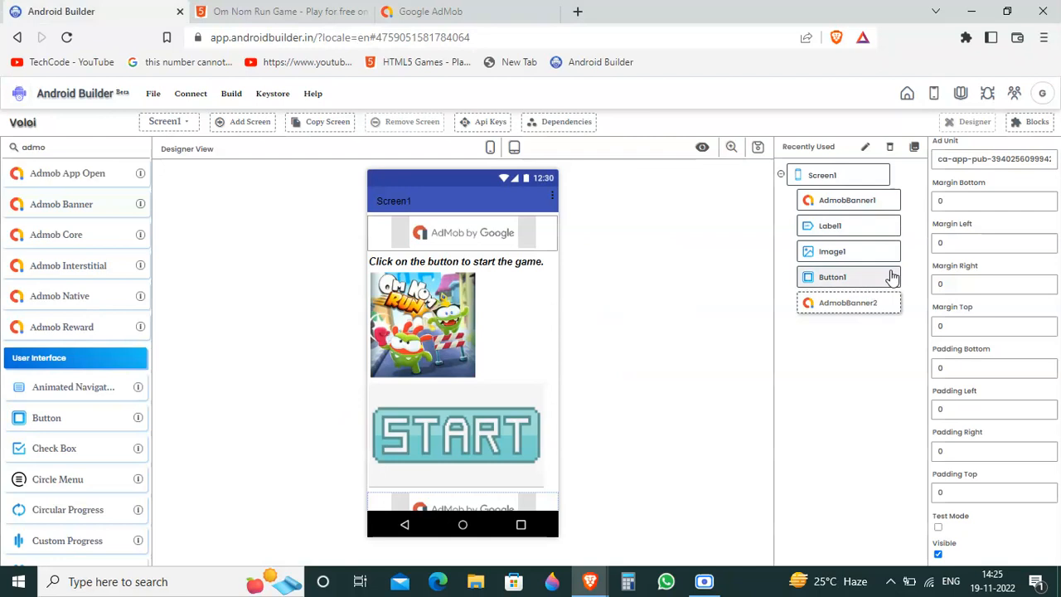
{"action": "left_click", "coordinate": [893, 200]}
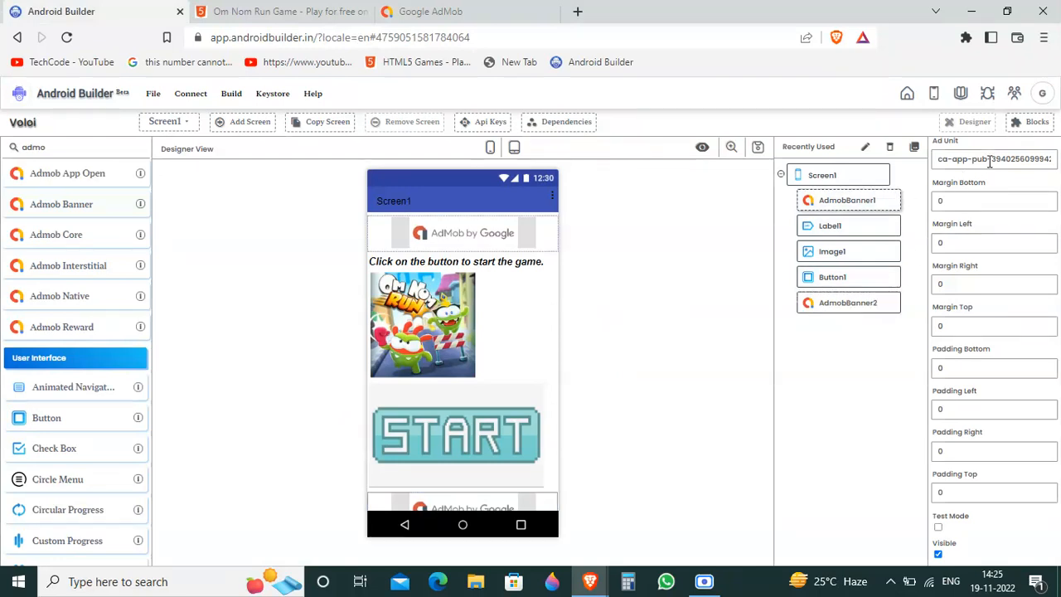
{"action": "left_click", "coordinate": [993, 159]}
{"action": "type", "text": "3"}
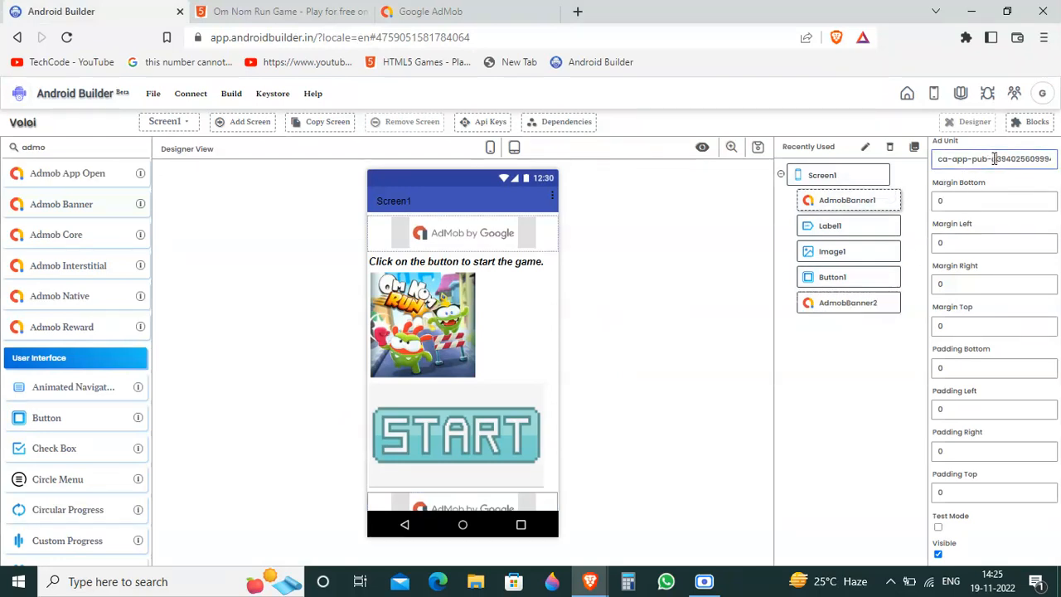
{"action": "type", "text": "va"}
{"action": "left_click_drag", "start_coordinate": [938, 160], "coordinate": [1059, 174]}
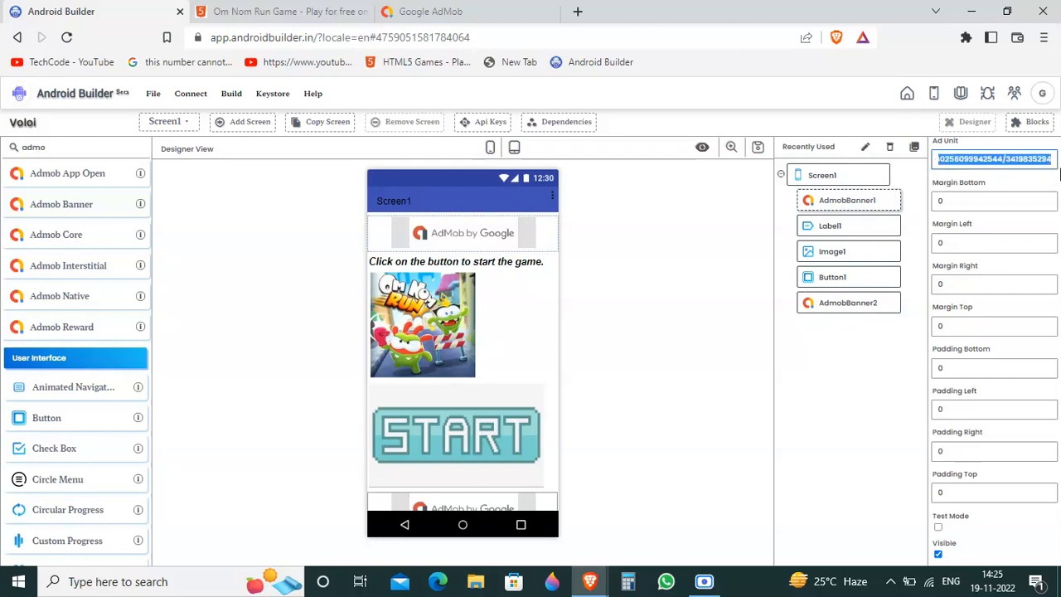
{"action": "type", "text": "v"}
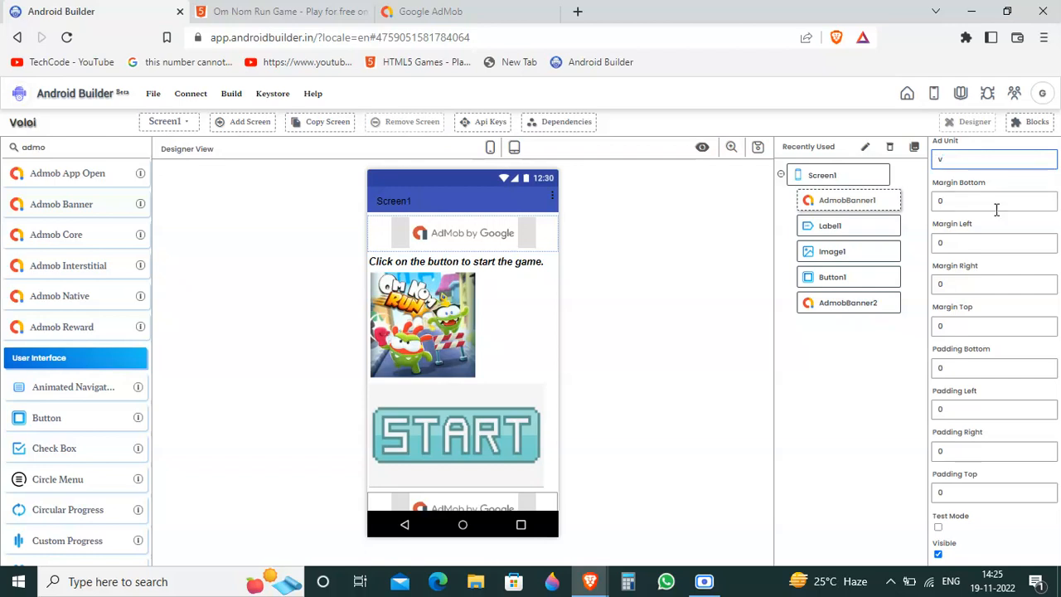
Step: Copy the Ad1 ad unit ID again in AdMob and paste it into AdmobBanner1's Ad Unit in Android Builder
{"action": "left_click", "coordinate": [419, 11]}
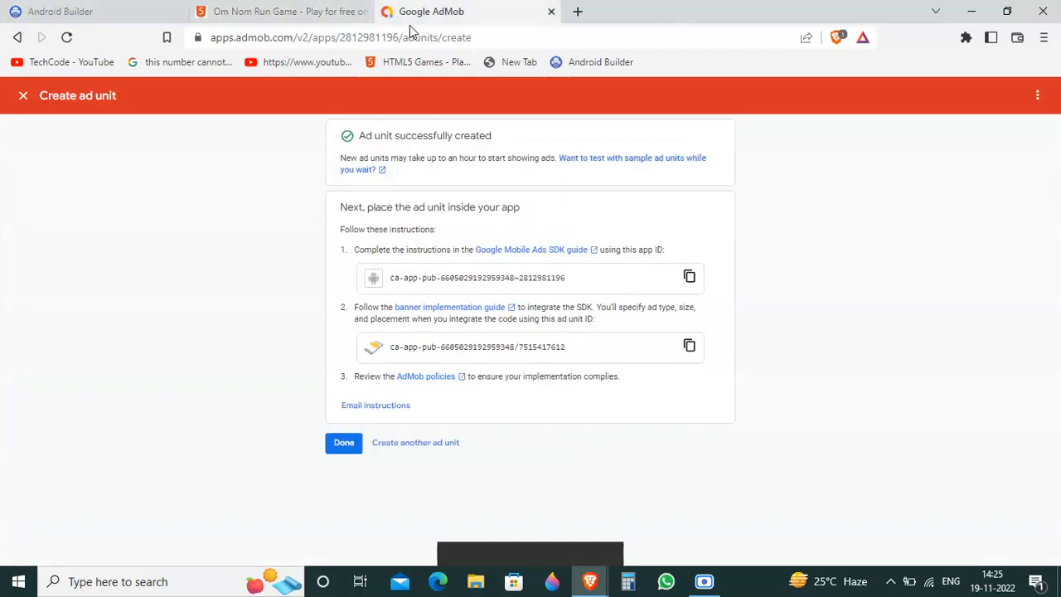
{"action": "left_click", "coordinate": [690, 348]}
{"action": "left_click", "coordinate": [61, 11]}
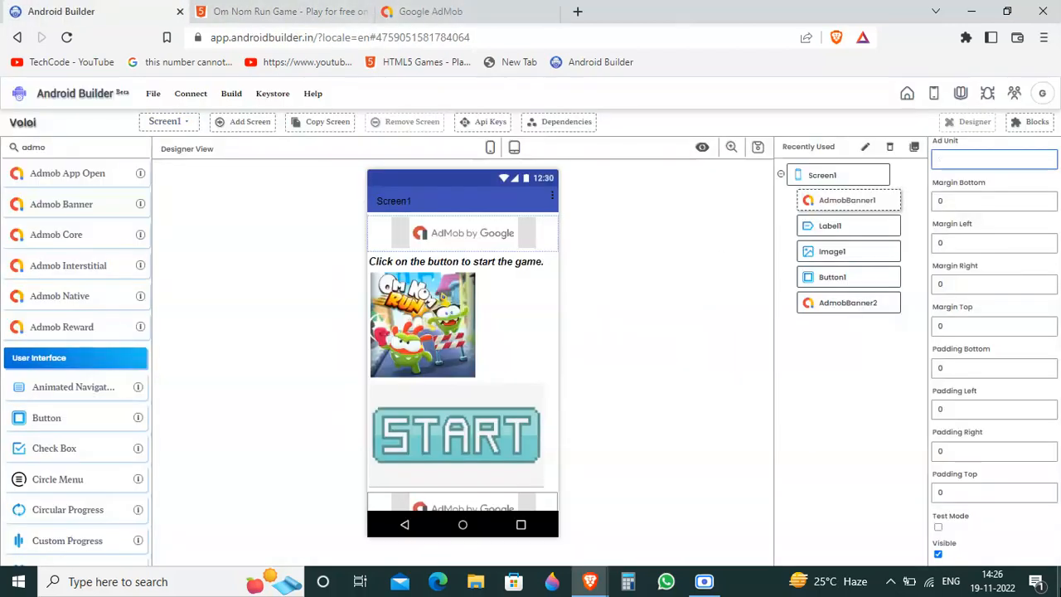
{"action": "key", "text": "ctrl+v"}
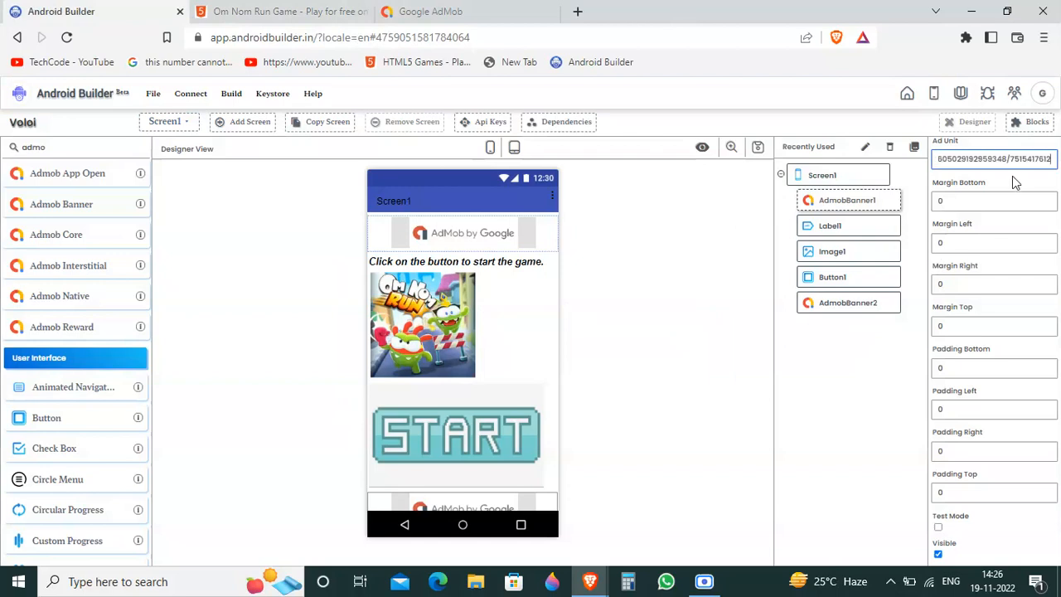
Step: Select AdmobBanner2, switch to AdMob, create a banner ad unit named ad2 for Omnum Teaser and copy its ad unit ID
{"action": "left_click", "coordinate": [876, 303]}
{"action": "left_click", "coordinate": [452, 10]}
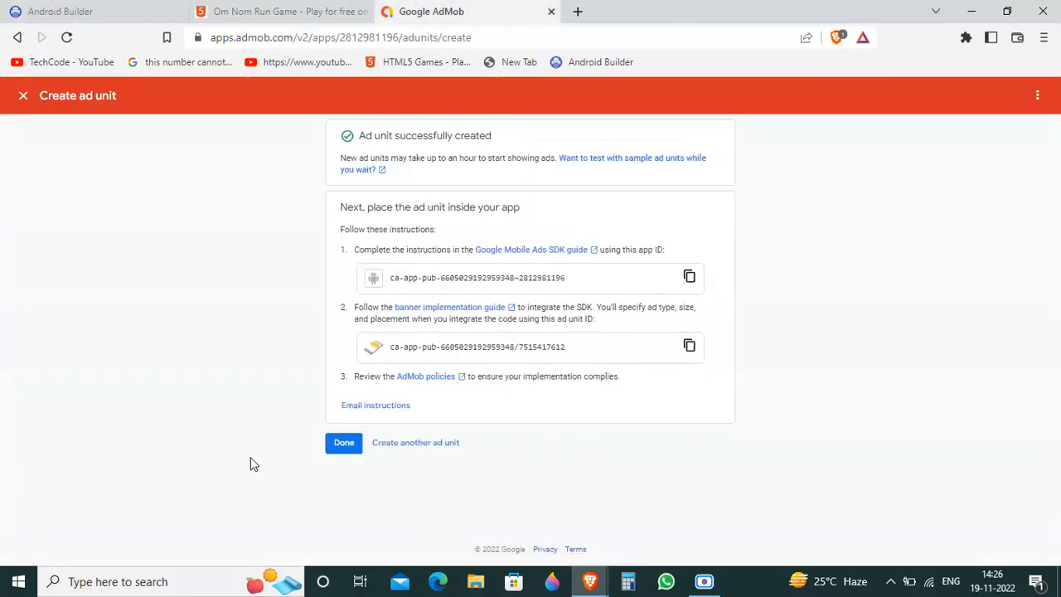
{"action": "left_click", "coordinate": [351, 443]}
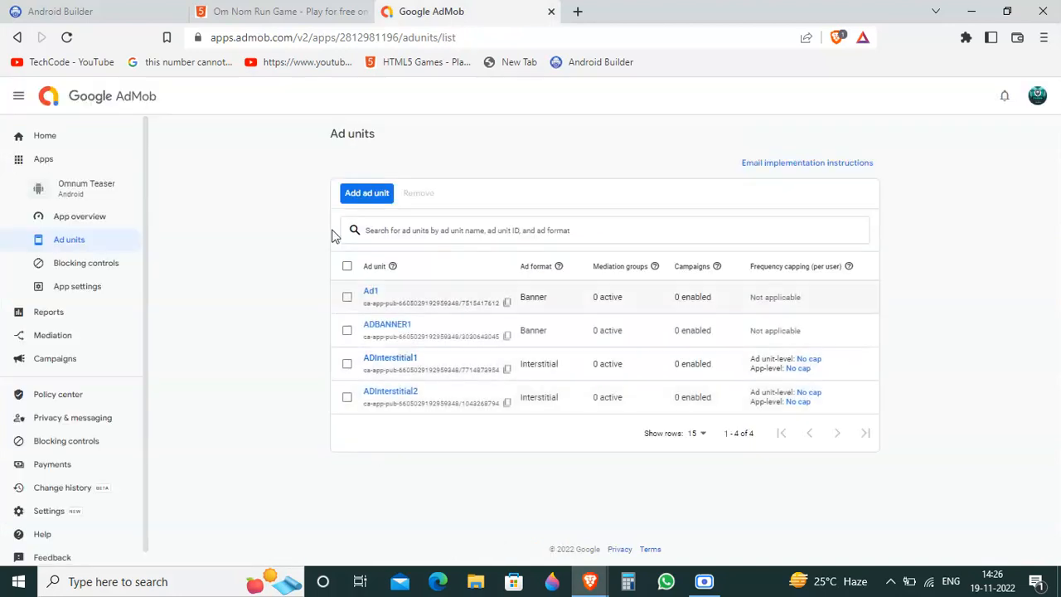
{"action": "left_click", "coordinate": [390, 194]}
{"action": "left_click", "coordinate": [89, 379]}
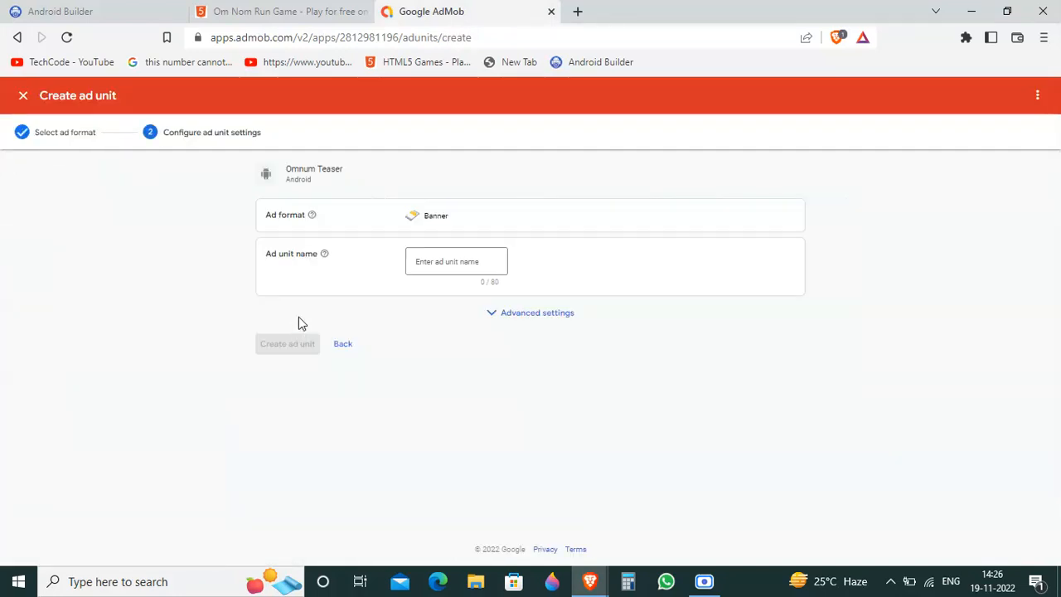
{"action": "left_click", "coordinate": [422, 263]}
{"action": "type", "text": "ad2"}
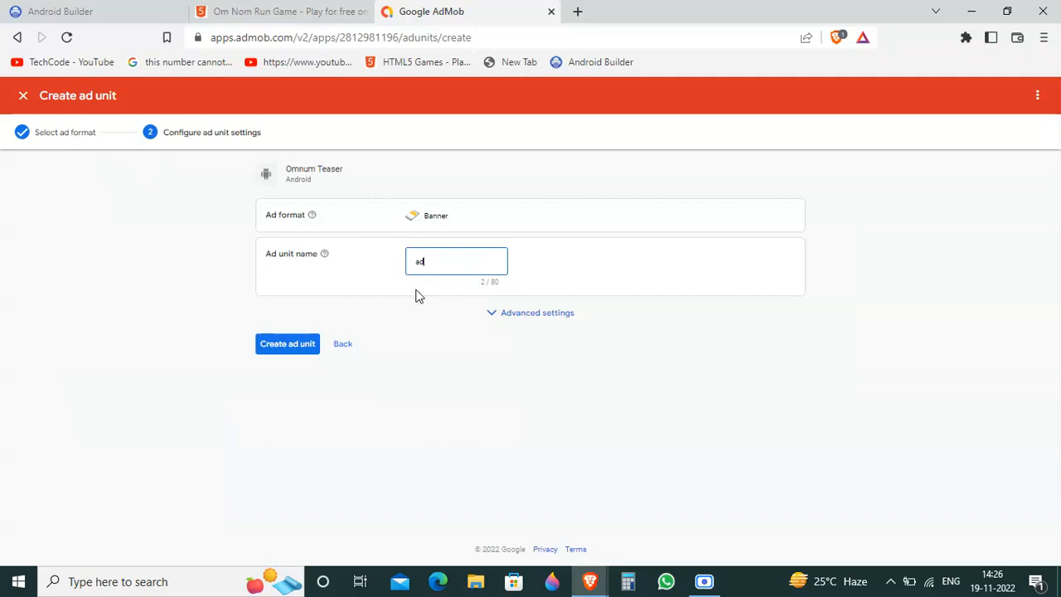
{"action": "left_click", "coordinate": [306, 347]}
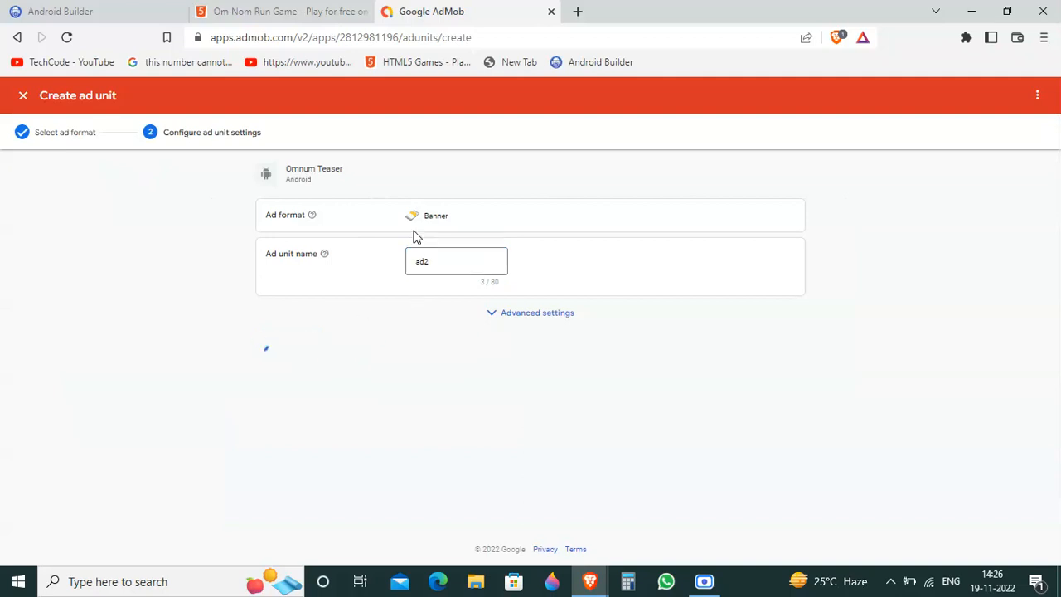
{"action": "left_click", "coordinate": [688, 345]}
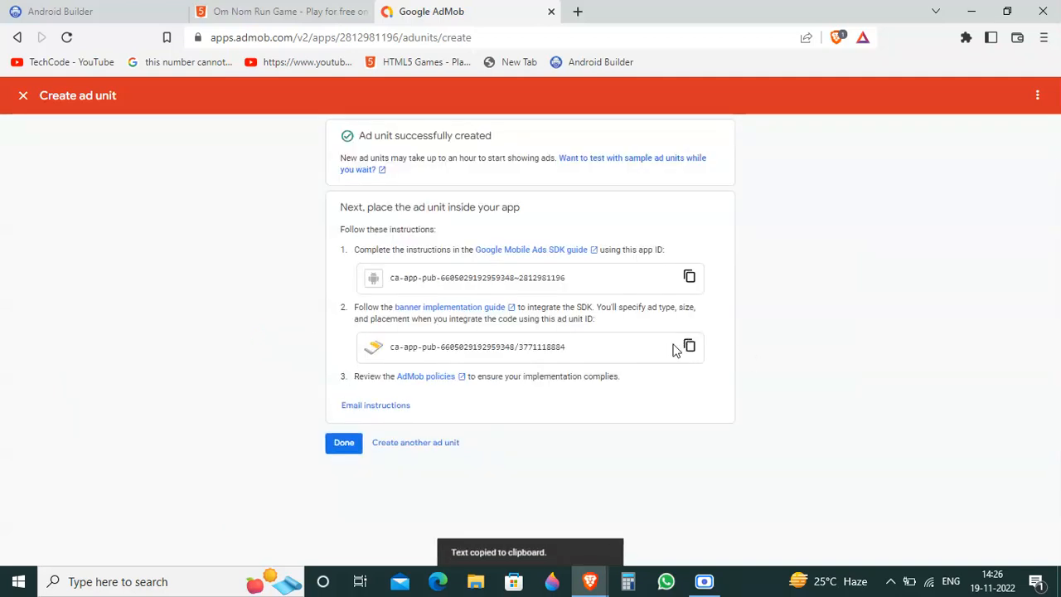
{"action": "left_click", "coordinate": [359, 447]}
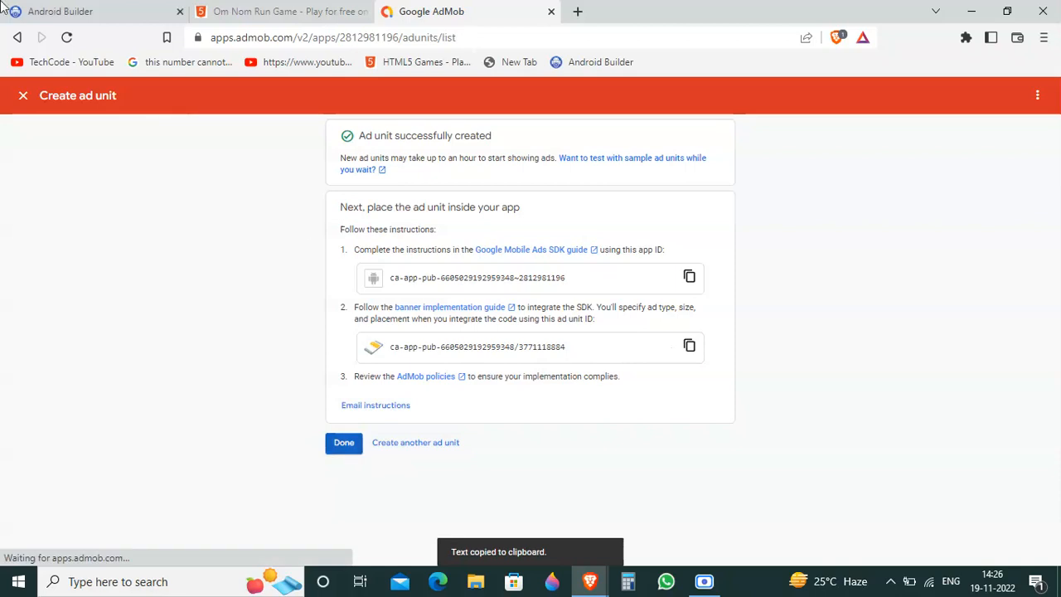
Step: Return to Android Builder and replace AdmobBanner2's Ad Unit on Screen1 with the copied ad2 ad unit ID
{"action": "left_click", "coordinate": [6, 6]}
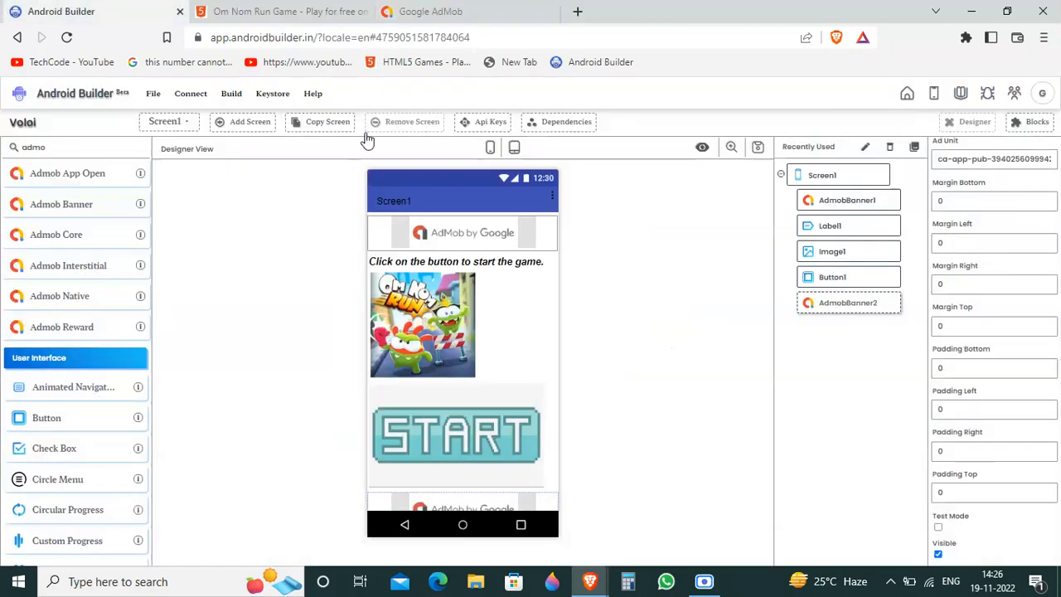
{"action": "left_click", "coordinate": [987, 157]}
{"action": "key", "text": "ctrl+a"}
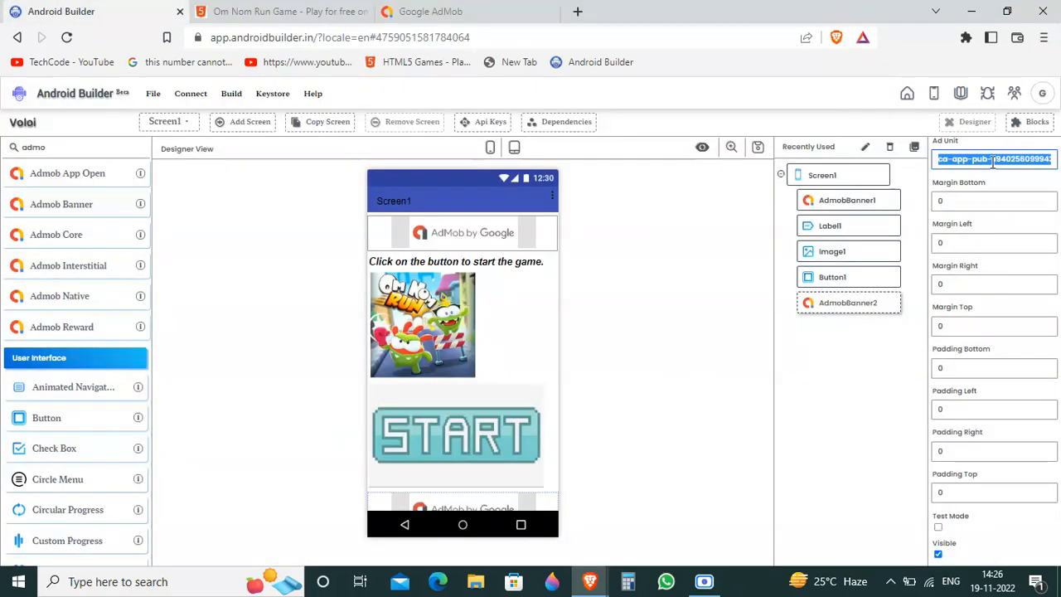
{"action": "key", "text": "ctrl+v"}
{"action": "left_click", "coordinate": [952, 114]}
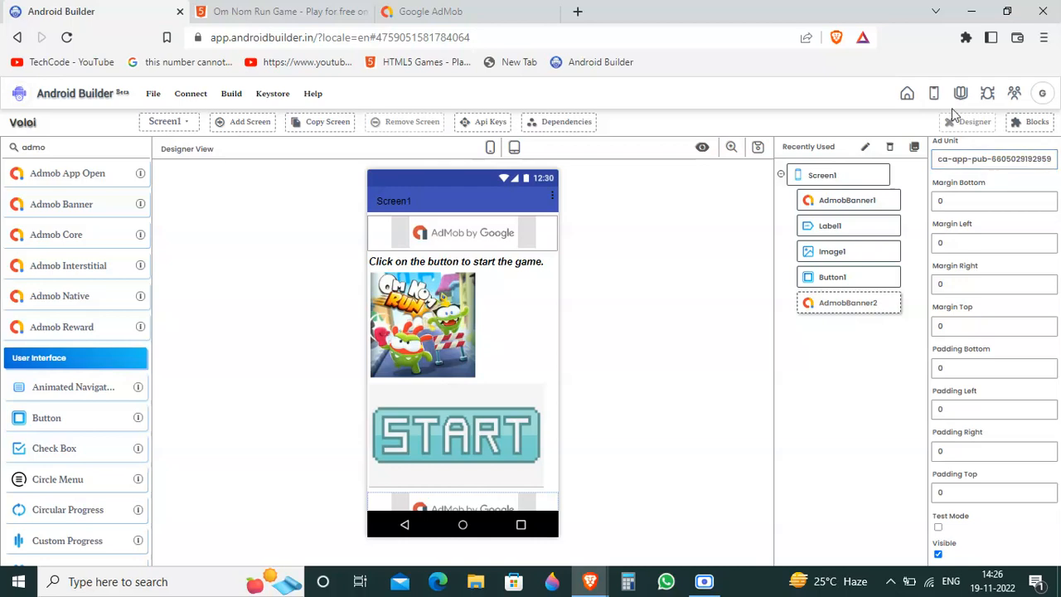
Step: Switch to AdMob, create a banner ad unit named ad3 for Omnum Teaser and copy its ad unit ID
{"action": "left_click", "coordinate": [411, 12]}
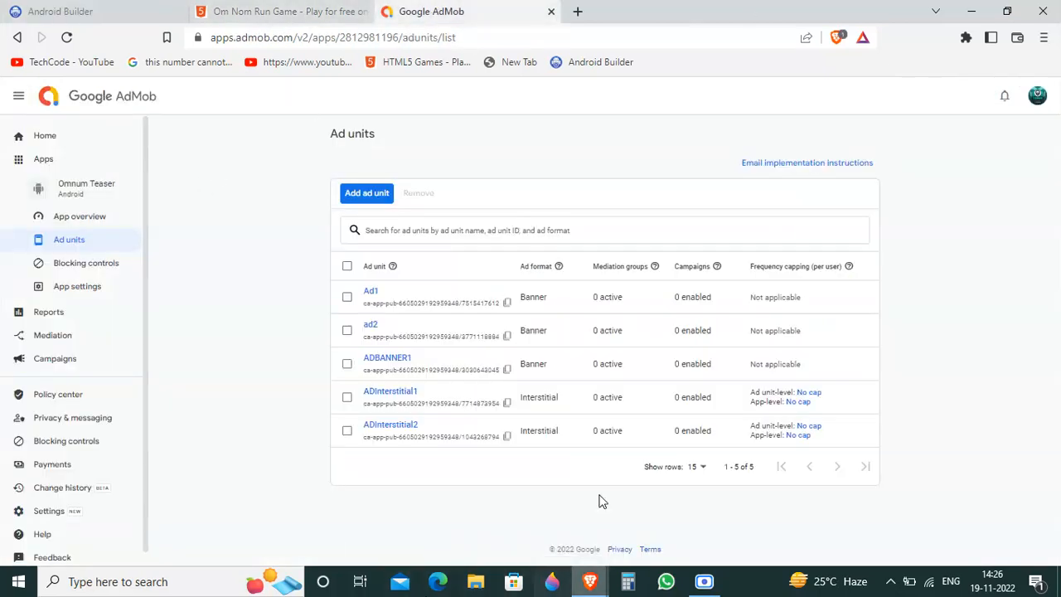
{"action": "left_click", "coordinate": [378, 196]}
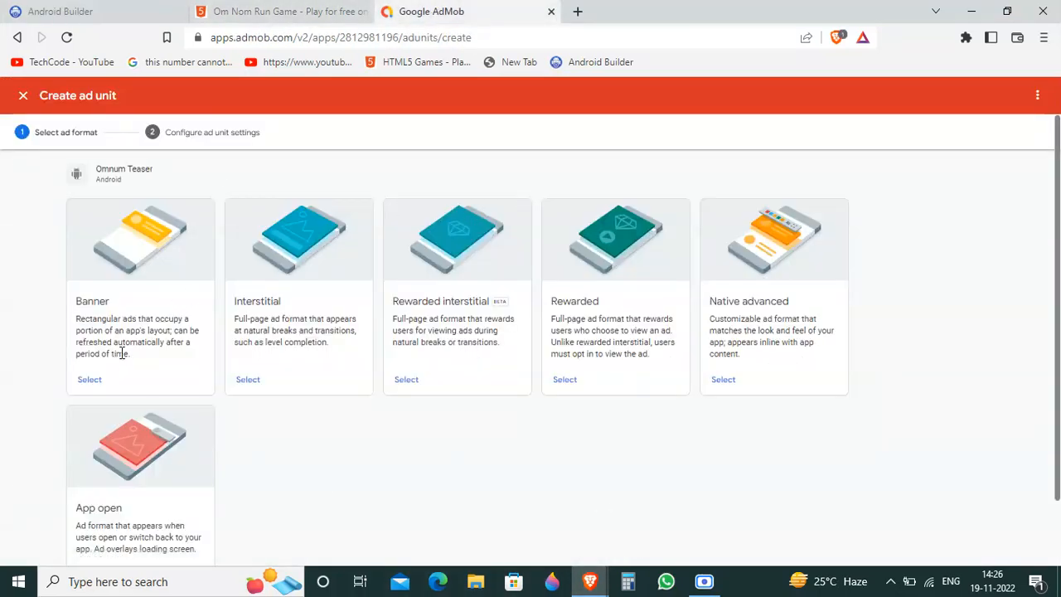
{"action": "left_click", "coordinate": [94, 382]}
{"action": "left_click", "coordinate": [436, 264]}
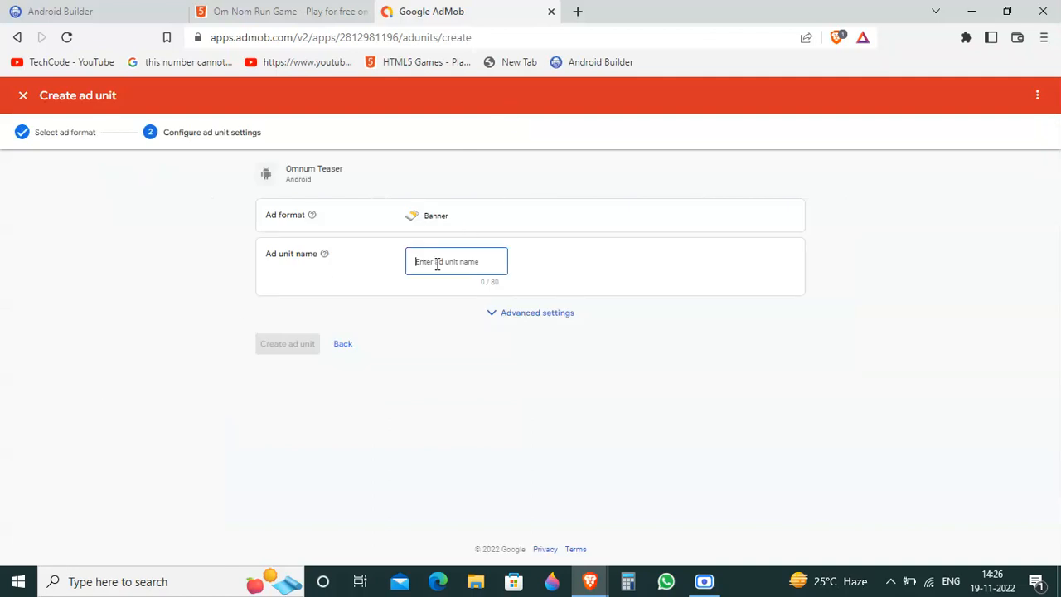
{"action": "type", "text": "ad3"}
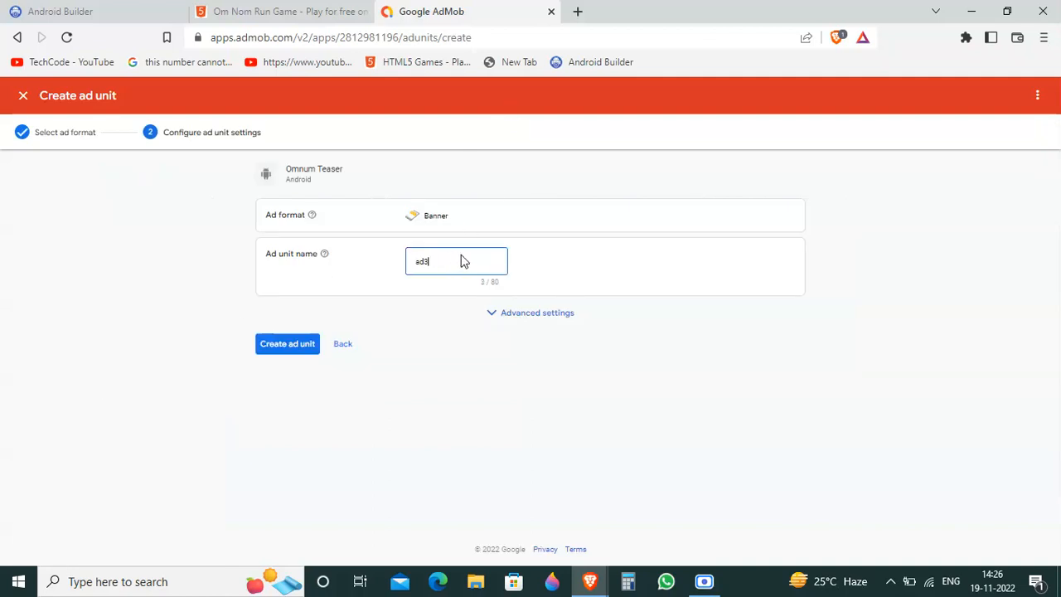
{"action": "left_click", "coordinate": [305, 347]}
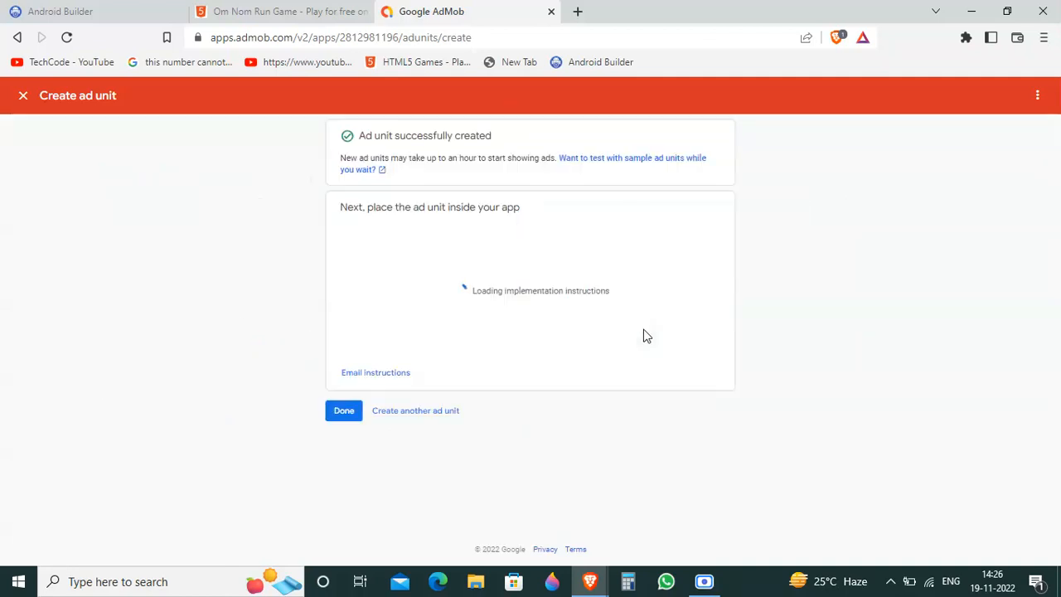
{"action": "left_click", "coordinate": [690, 346]}
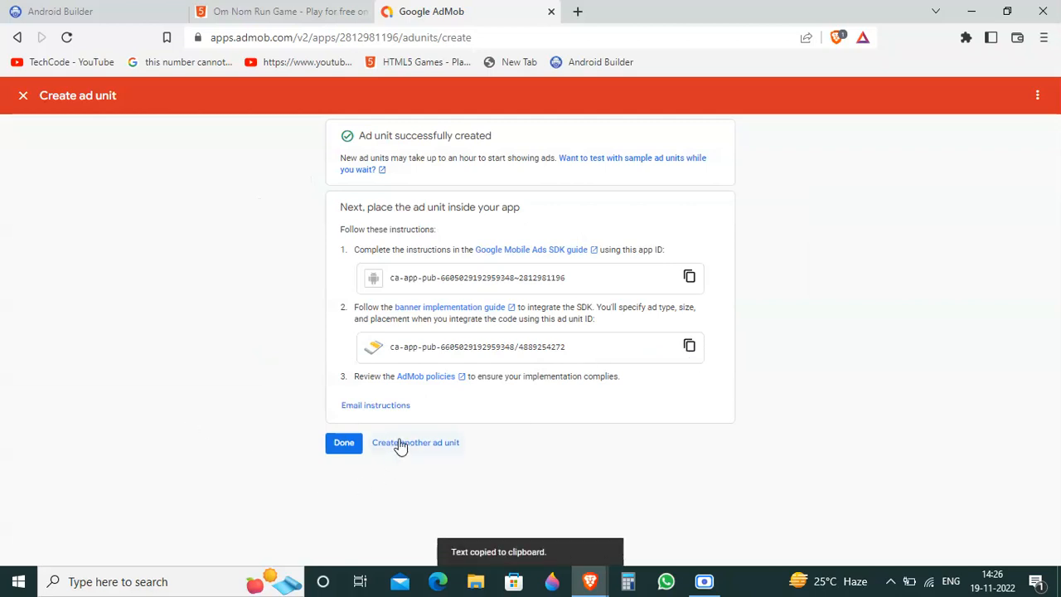
Step: On the OmNumrun screen in Android Builder, place one Admob Banner below the Back button and another above the web viewer
{"action": "left_click", "coordinate": [33, 11]}
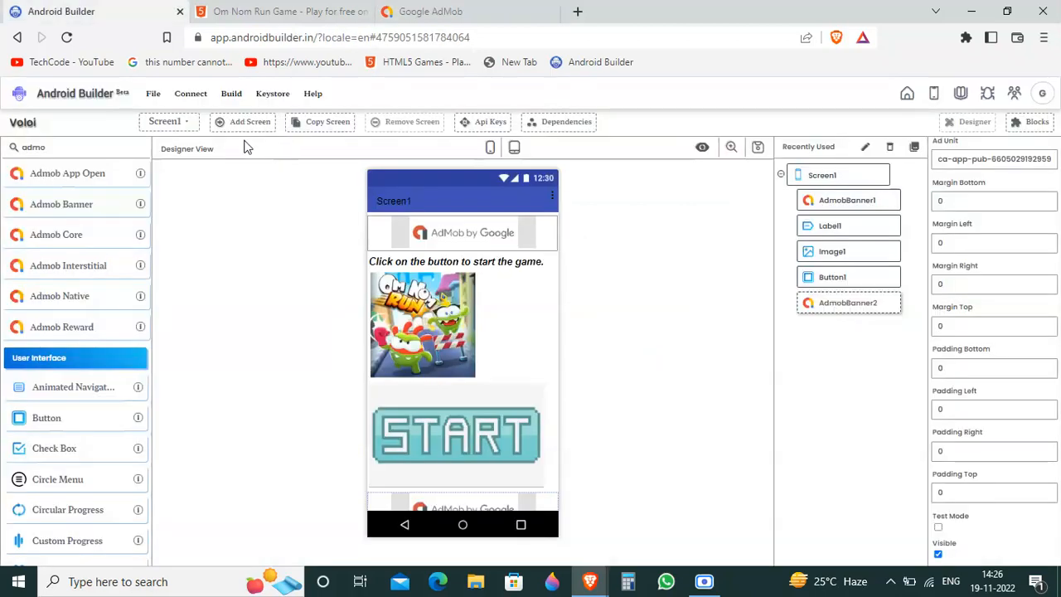
{"action": "left_click", "coordinate": [176, 124]}
{"action": "left_click", "coordinate": [173, 164]}
{"action": "left_click_drag", "start_coordinate": [119, 150], "coordinate": [3, 66]}
{"action": "type", "text": "a"}
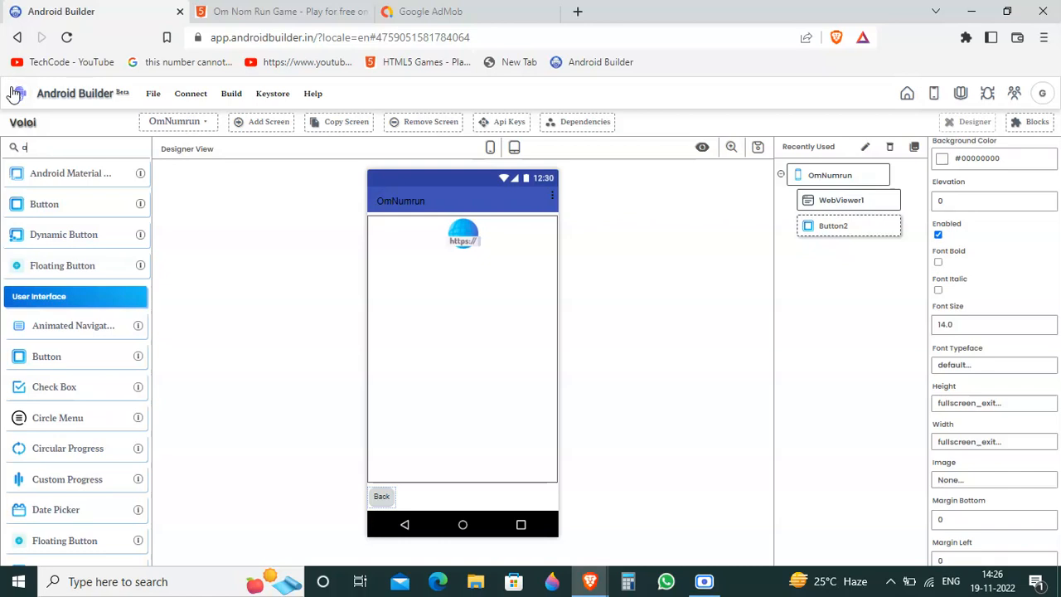
{"action": "type", "text": "dm"}
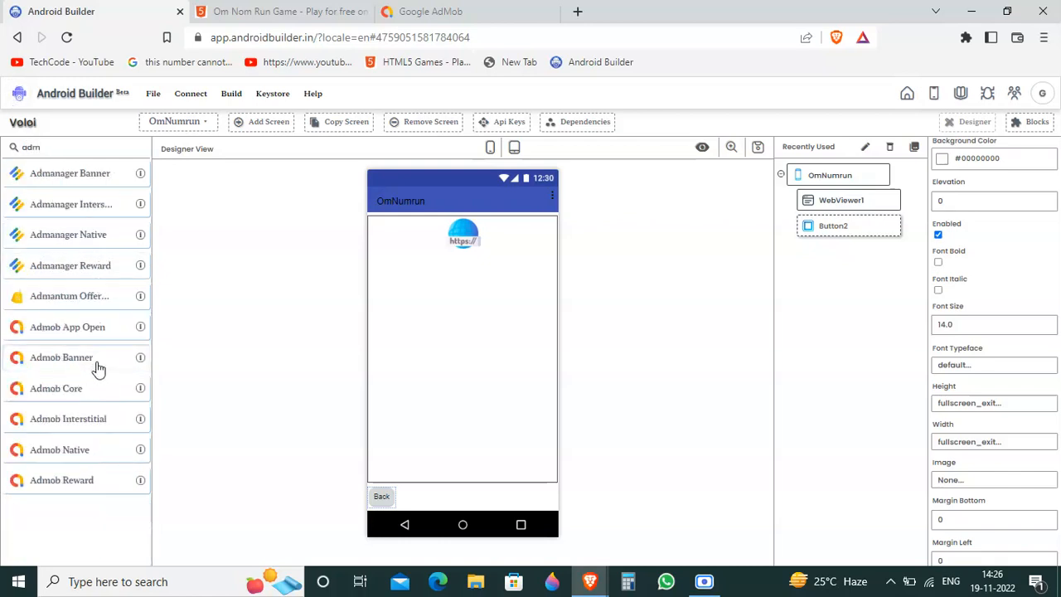
{"action": "left_click_drag", "start_coordinate": [61, 367], "coordinate": [460, 220]}
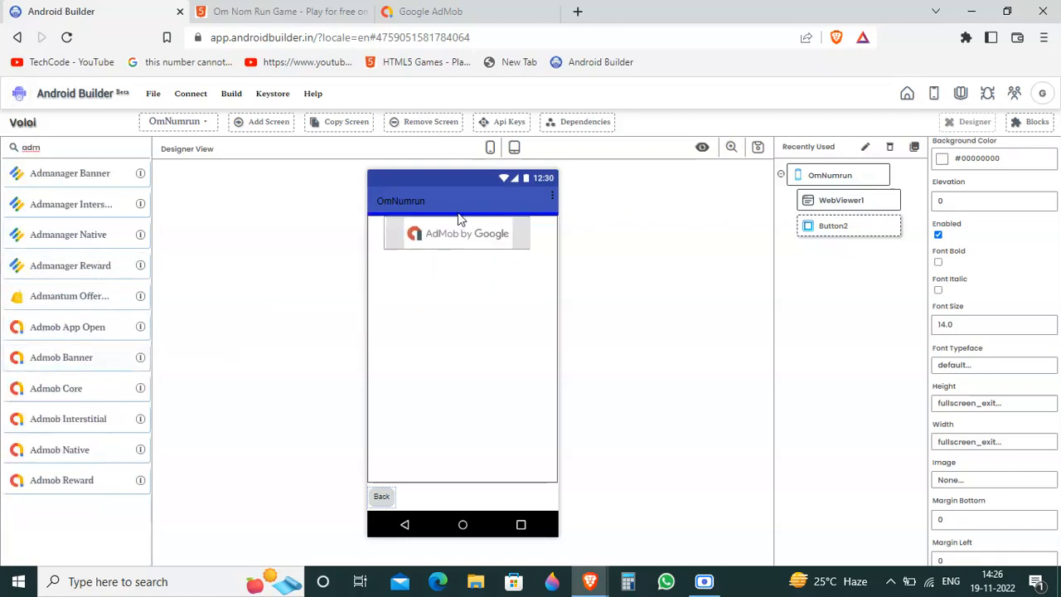
{"action": "left_click_drag", "start_coordinate": [78, 367], "coordinate": [464, 506]}
{"action": "left_click_drag", "start_coordinate": [38, 358], "coordinate": [497, 215]}
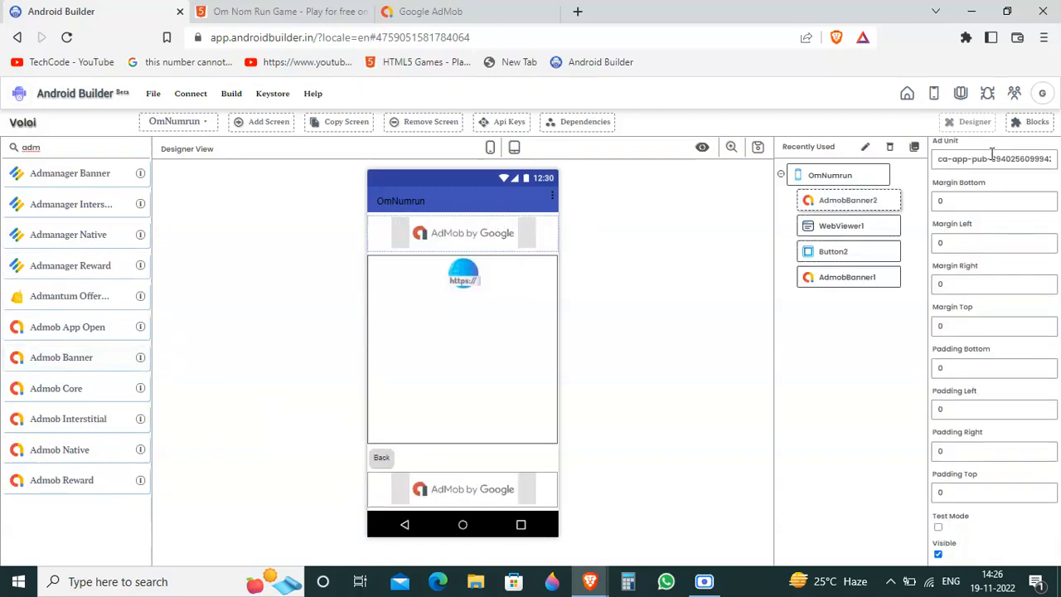
Step: Replace the Ad Unit of the OmNumrun screen's AdmobBanner1 with the copied ad3 ad unit ID
{"action": "left_click", "coordinate": [850, 280]}
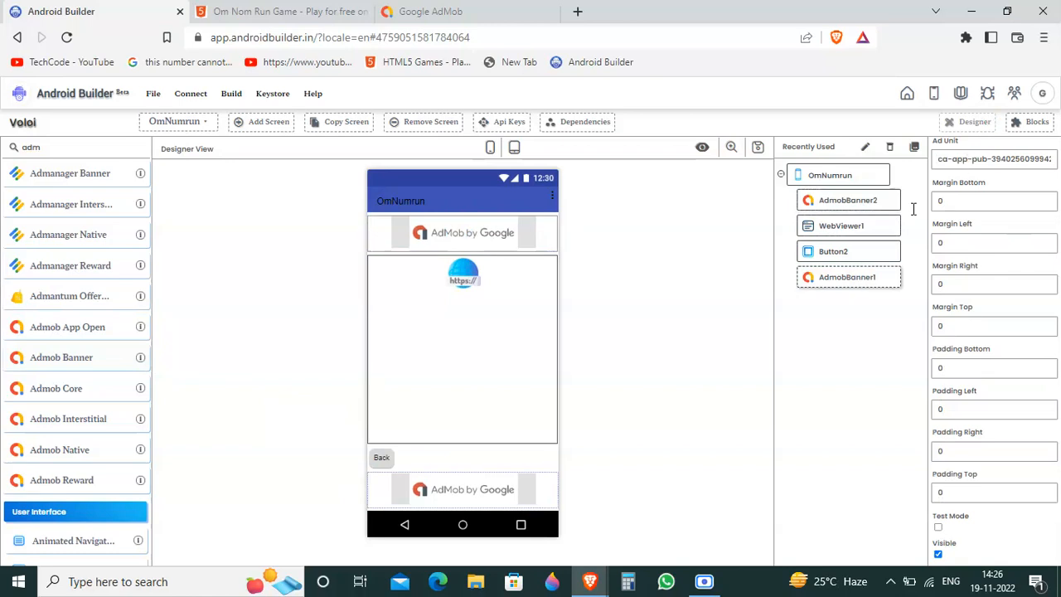
{"action": "left_click", "coordinate": [984, 158]}
{"action": "key", "text": "ctrl+a"}
{"action": "key", "text": "ctrl+v"}
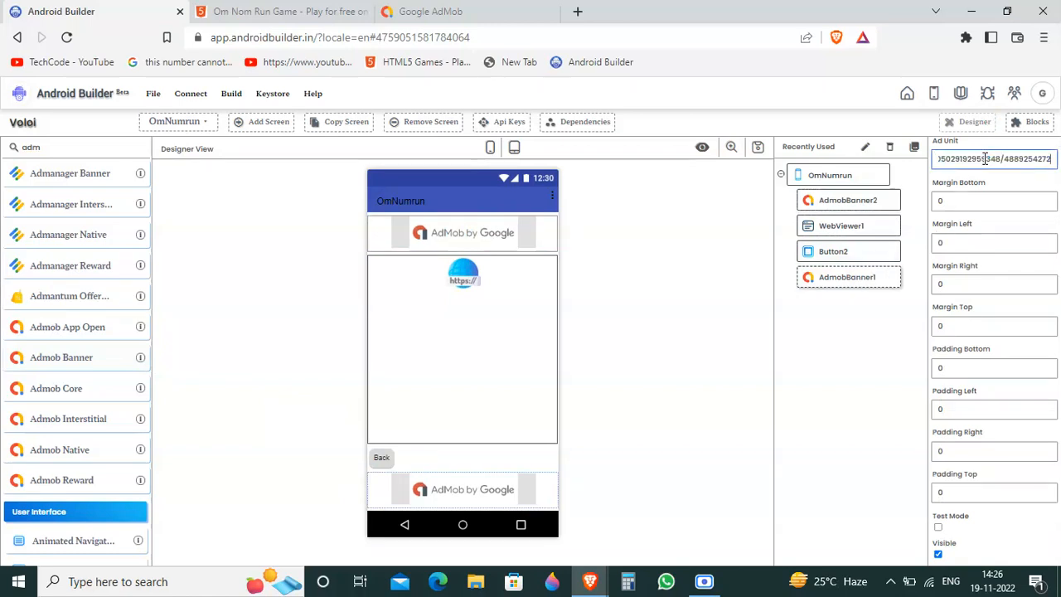
Step: Return to AdMob and create another banner ad unit for Omnum Teaser, following the same ad naming pattern
{"action": "left_click", "coordinate": [491, 11]}
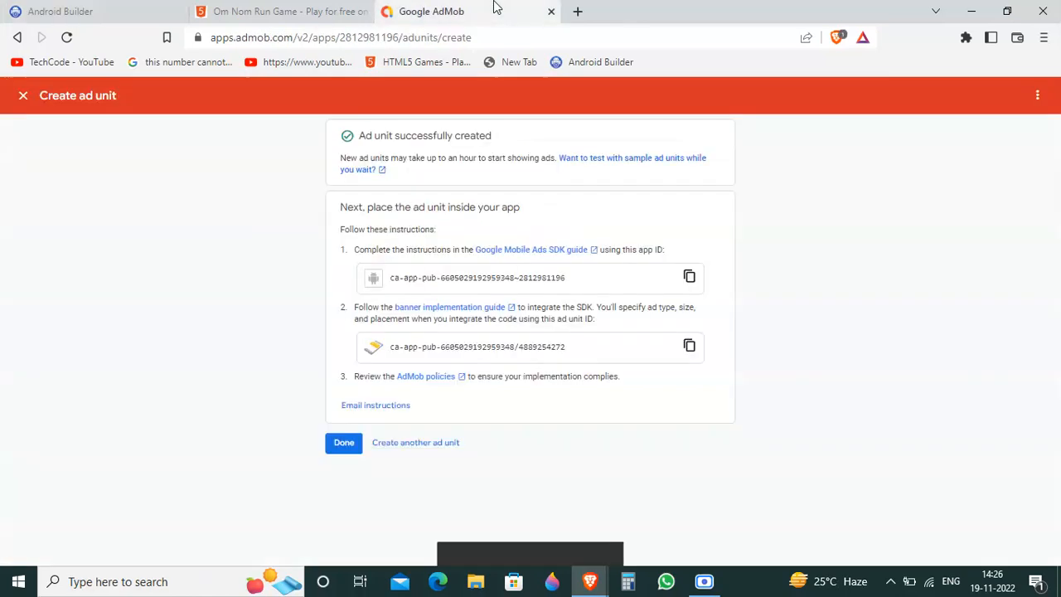
{"action": "left_click", "coordinate": [398, 440]}
{"action": "left_click", "coordinate": [91, 377]}
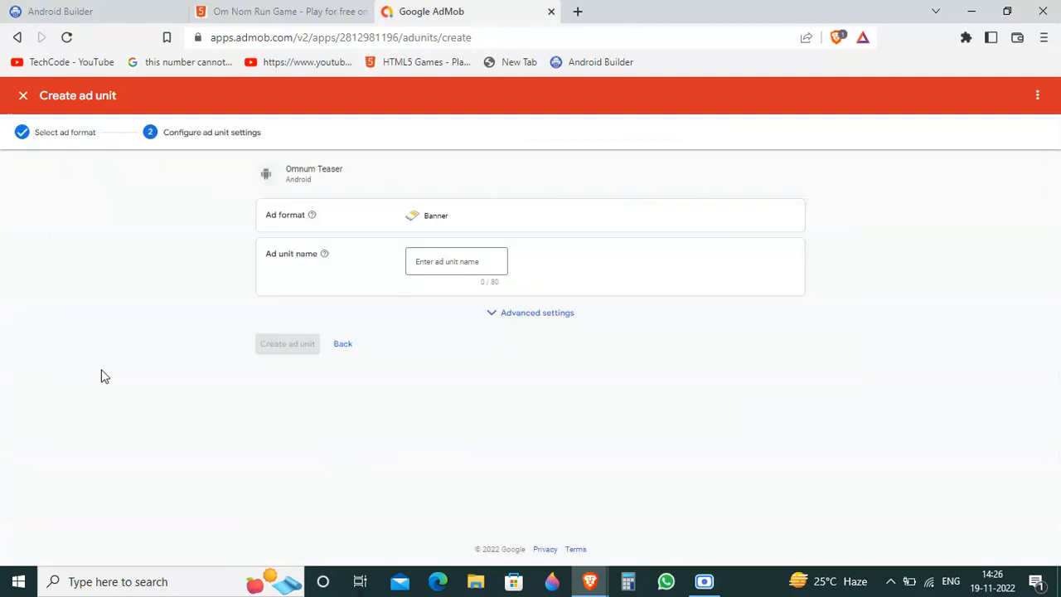
{"action": "left_click", "coordinate": [476, 255]}
{"action": "type", "text": "ad"}
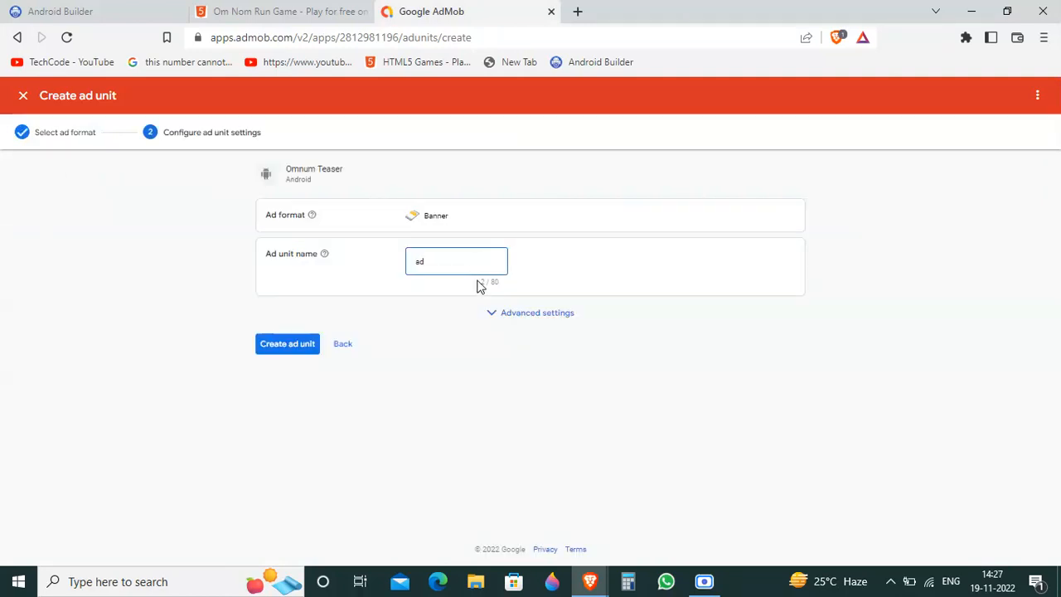
{"action": "type", "text": "d"}
{"action": "left_click", "coordinate": [312, 349]}
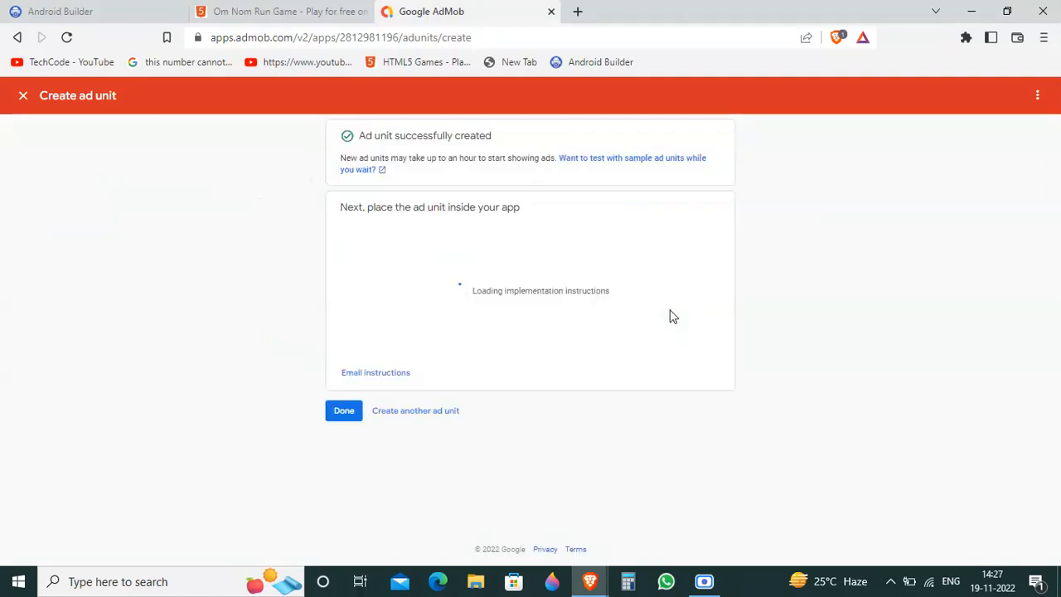
Step: Copy the new banner ad unit's ID, finish the ad unit creation and switch back to Android Builder
{"action": "left_click", "coordinate": [688, 348]}
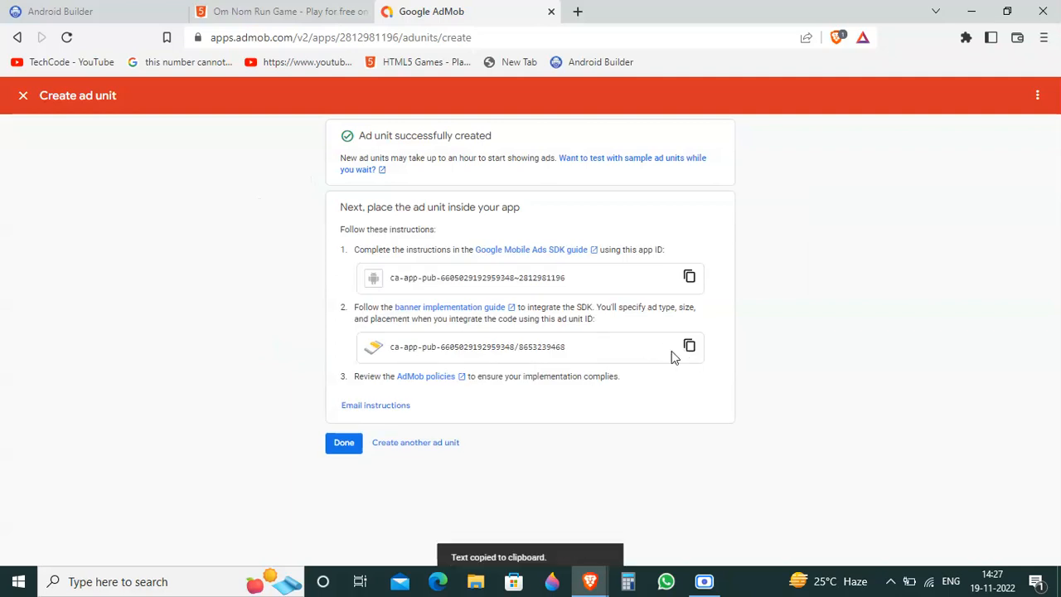
{"action": "left_click", "coordinate": [356, 451]}
{"action": "left_click", "coordinate": [6, 6]}
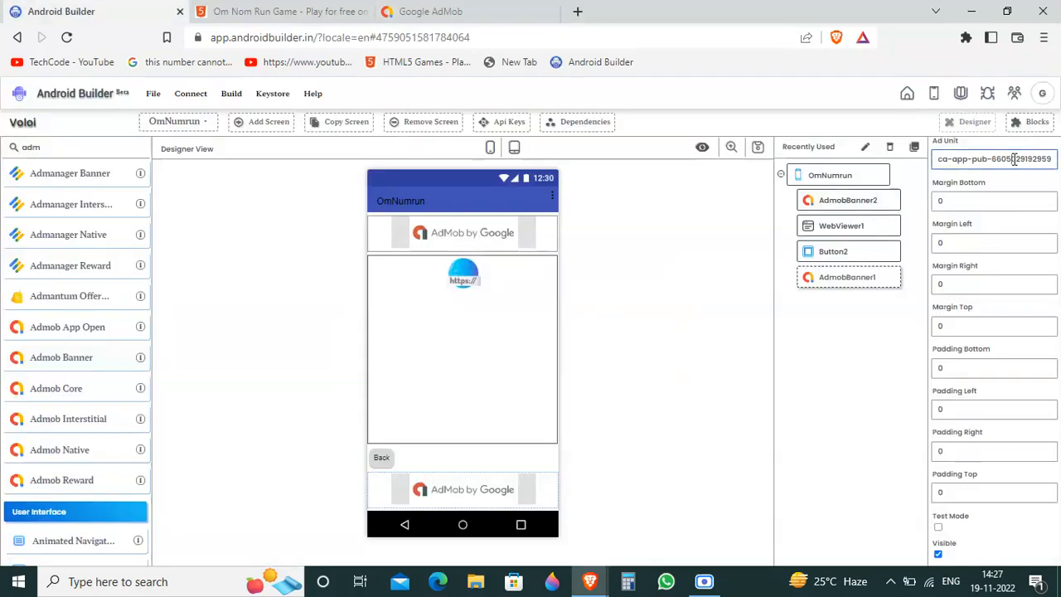
Step: Replace the Ad Unit of the OmNumrun screen's AdmobBanner2 with the copied ad unit ID
{"action": "left_click", "coordinate": [879, 203]}
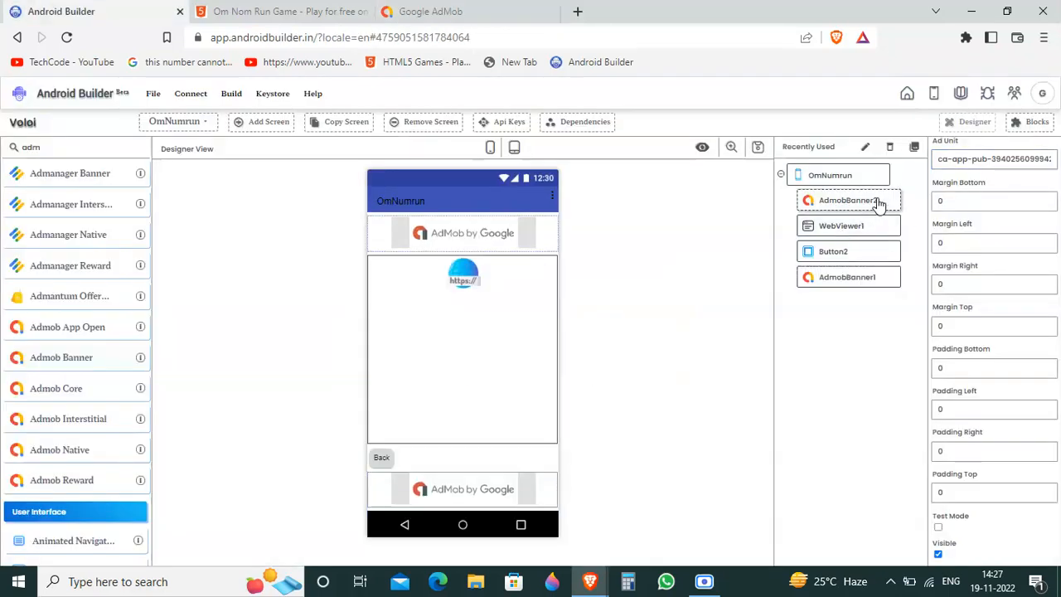
{"action": "left_click", "coordinate": [990, 166]}
{"action": "key", "text": "ctrl+a"}
{"action": "key", "text": "ctrl+v"}
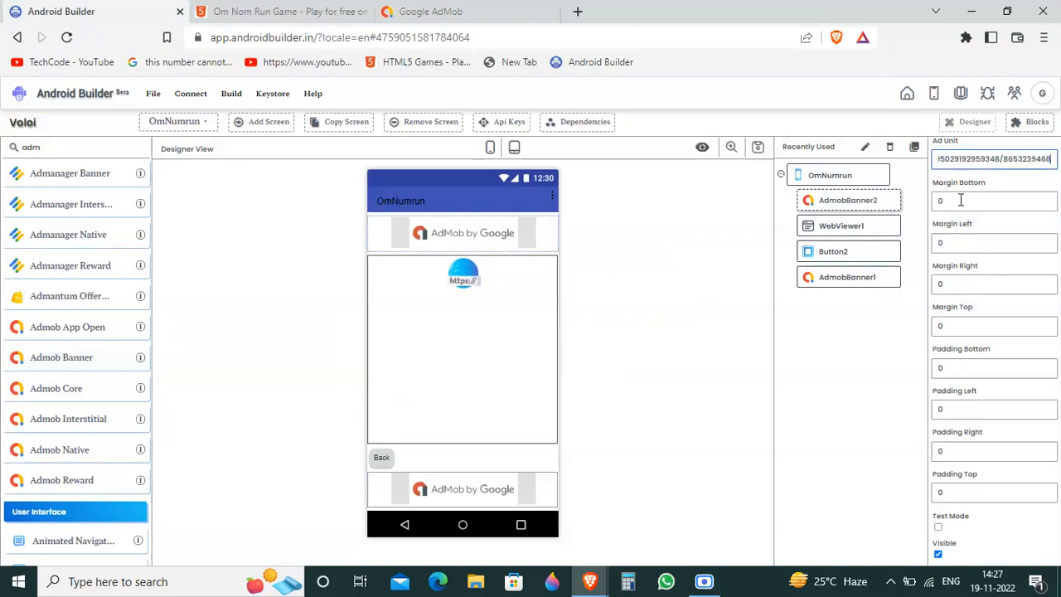
{"action": "left_click", "coordinate": [908, 219]}
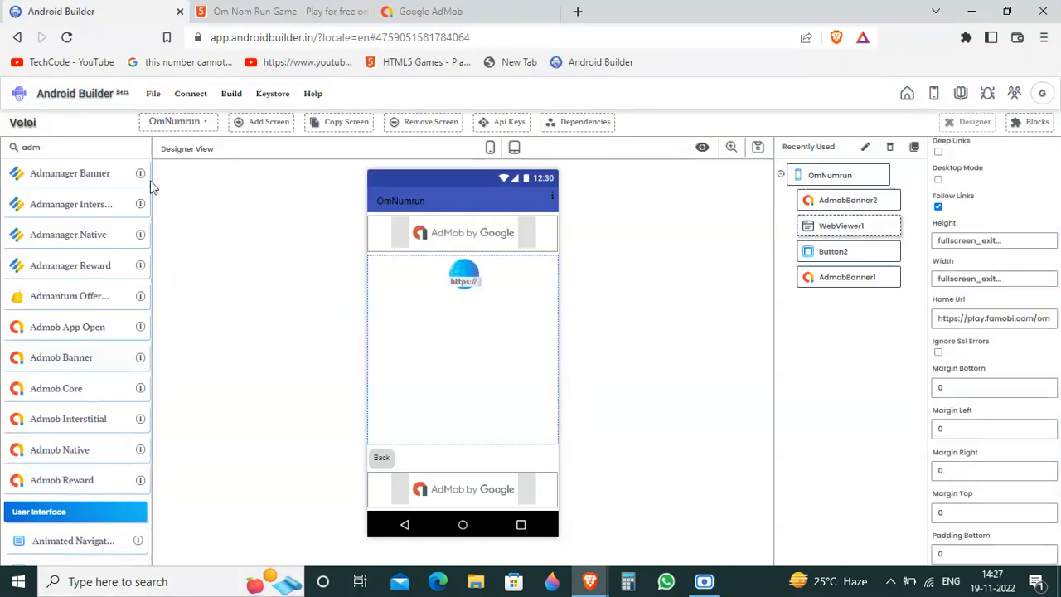
Step: Clear the adm component search, look up components matching "ad" and "int", and empty the search again
{"action": "left_click_drag", "start_coordinate": [56, 150], "coordinate": [7, 137]}
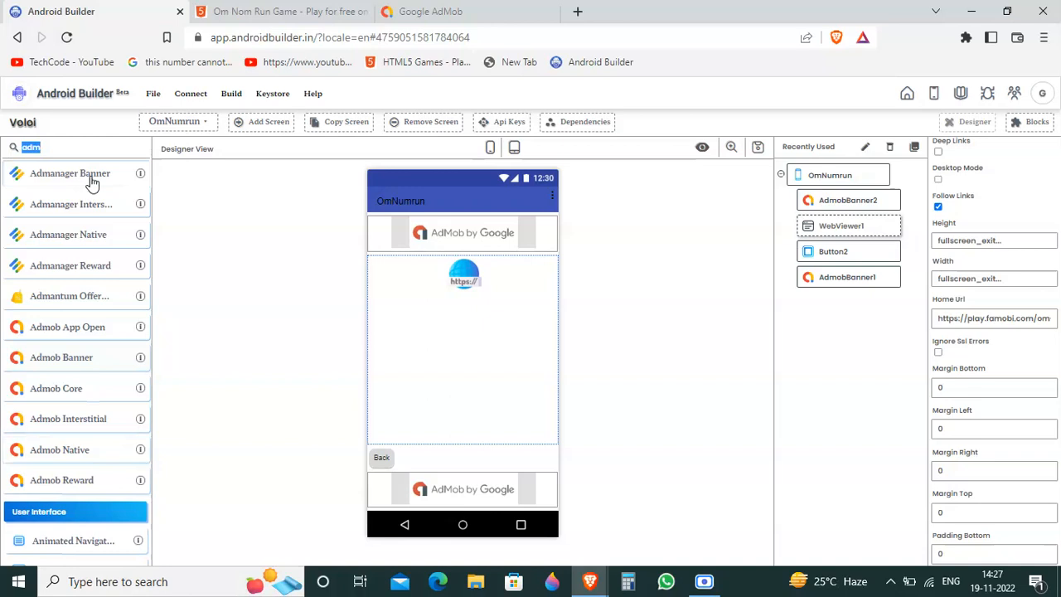
{"action": "key", "text": "BackSpace"}
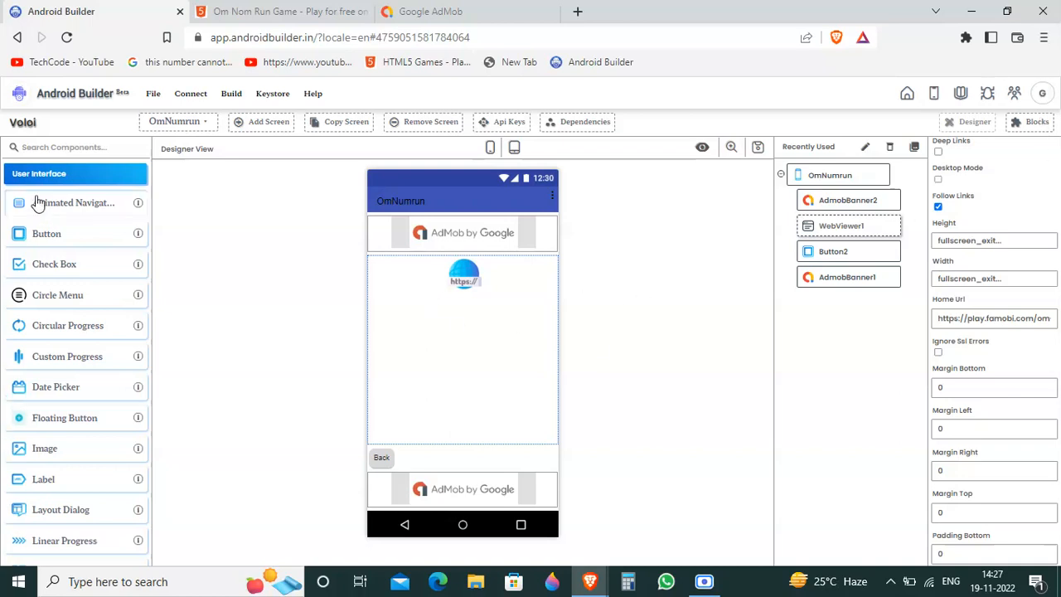
{"action": "left_click", "coordinate": [114, 146]}
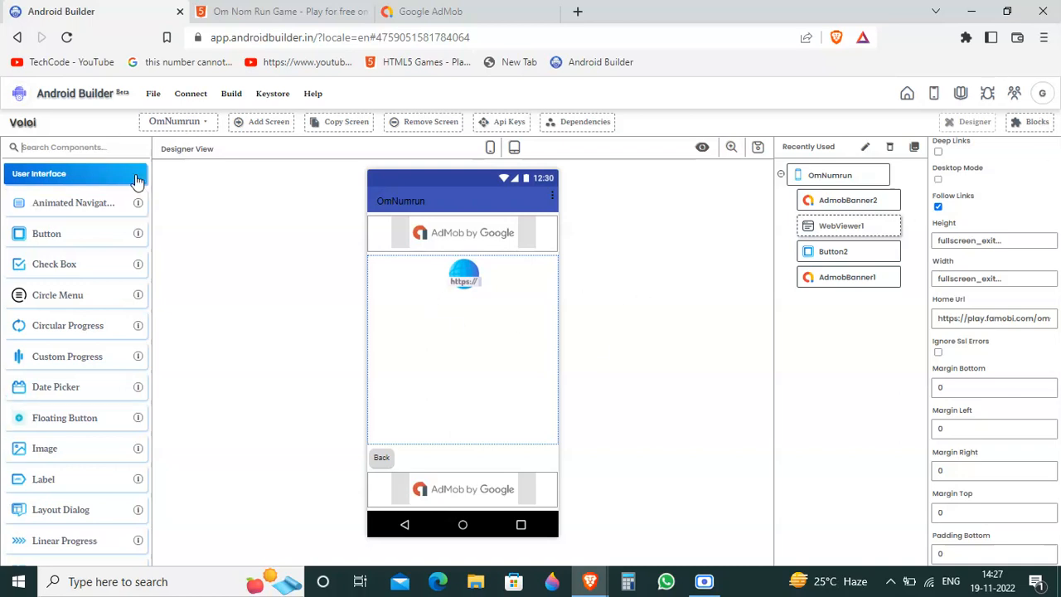
{"action": "type", "text": "ad"}
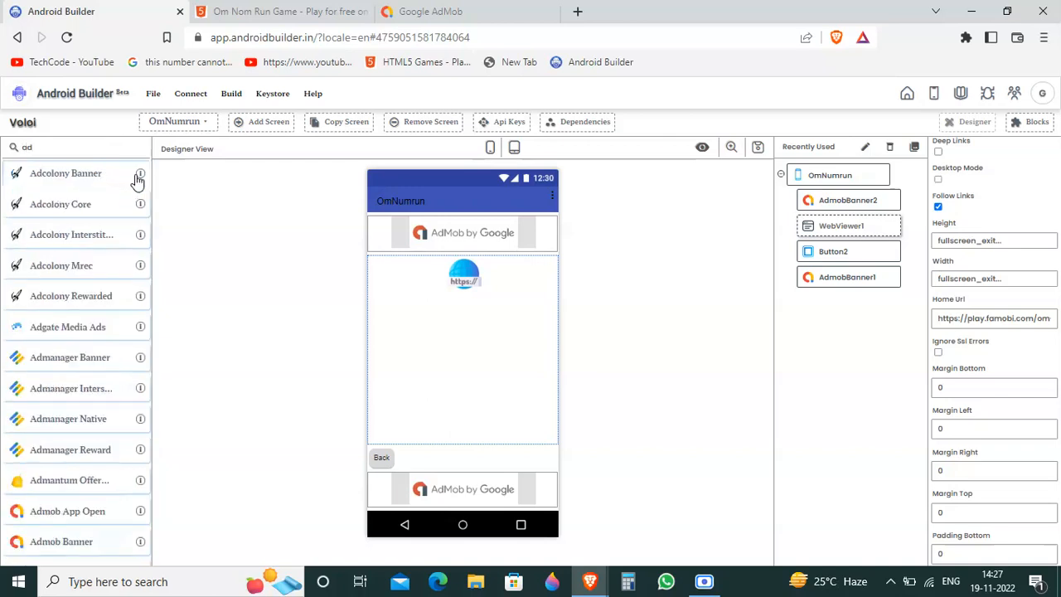
{"action": "key", "text": "BackSpace"}
{"action": "type", "text": "int"}
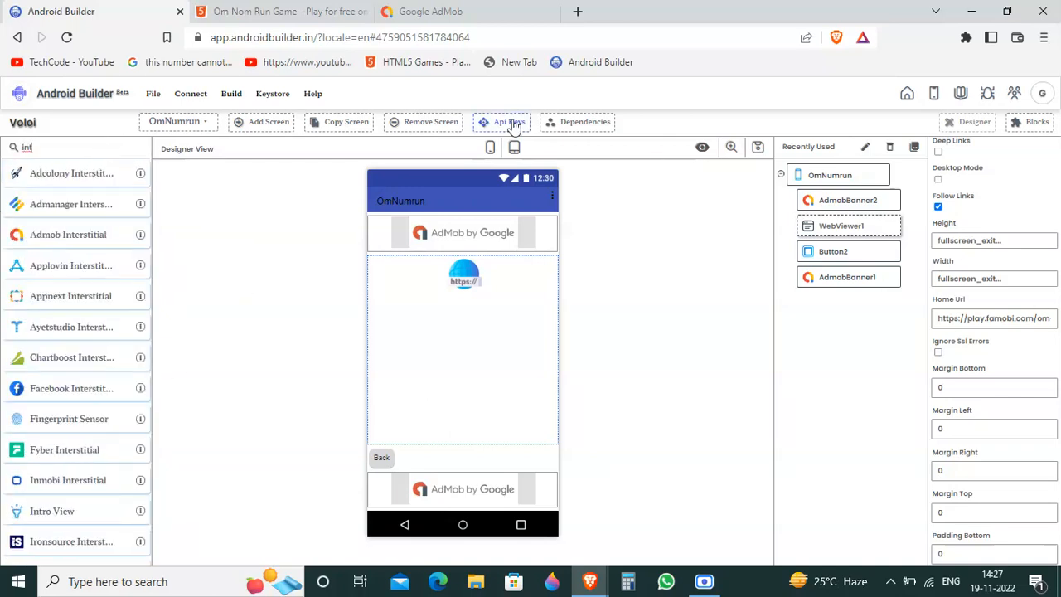
{"action": "double_click", "coordinate": [33, 158]}
{"action": "key", "text": "BackSpace"}
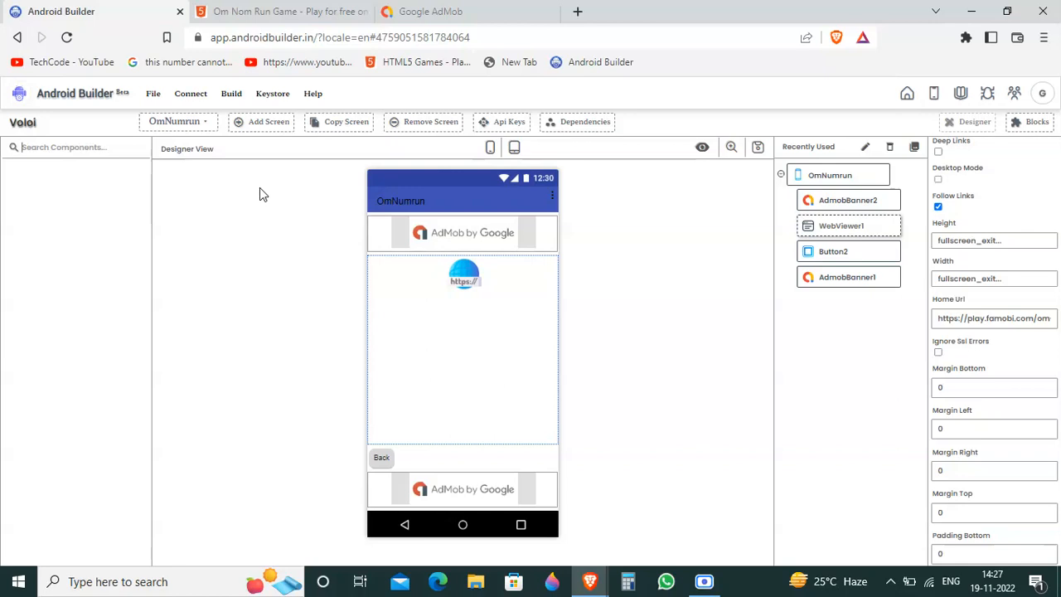
{"action": "left_click", "coordinate": [231, 94]}
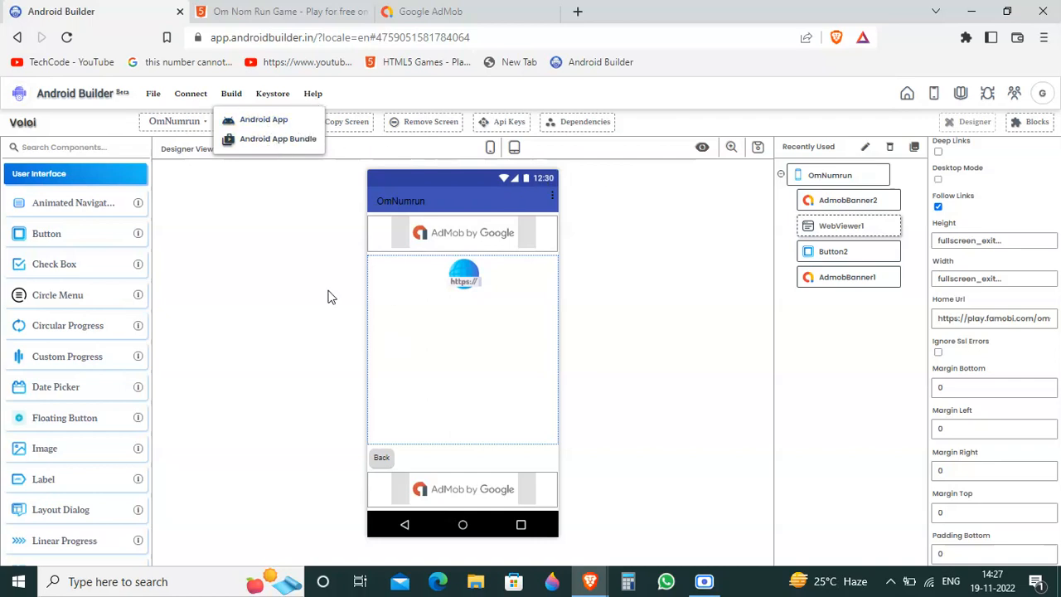
{"action": "left_click", "coordinate": [235, 263]}
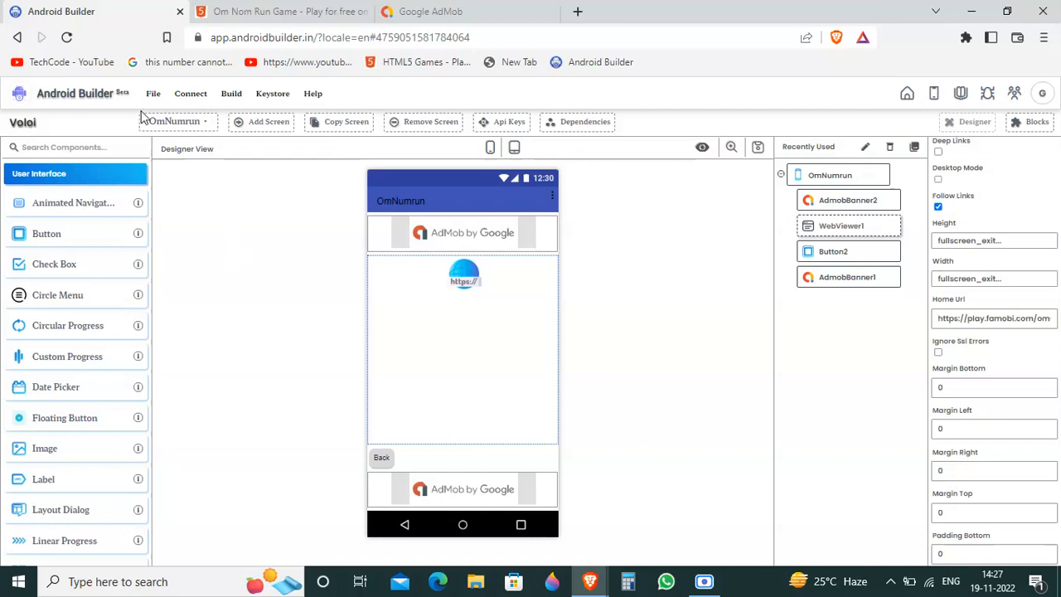